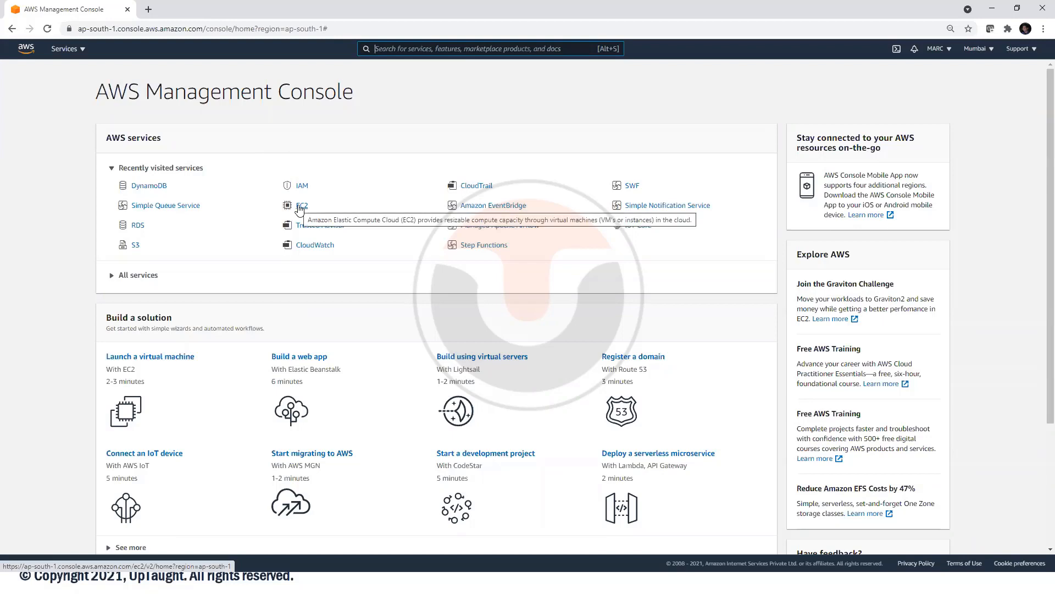
- Set up a new EC2 instance with the Amazon Linux 2 AMI, t2.micro type and default instance details, up to the launch review
left_click(300, 209)
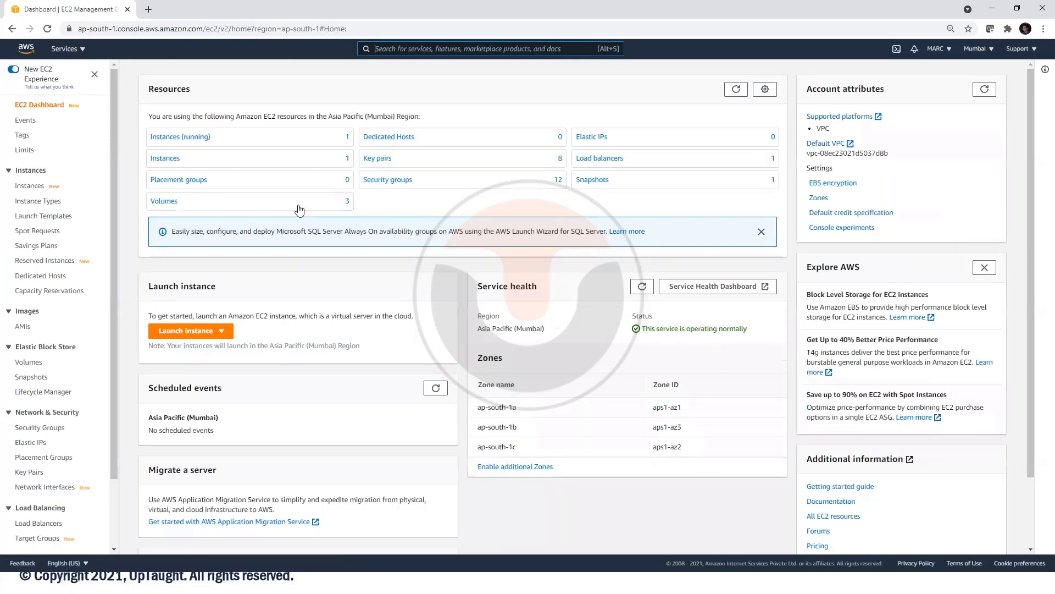
left_click(203, 334)
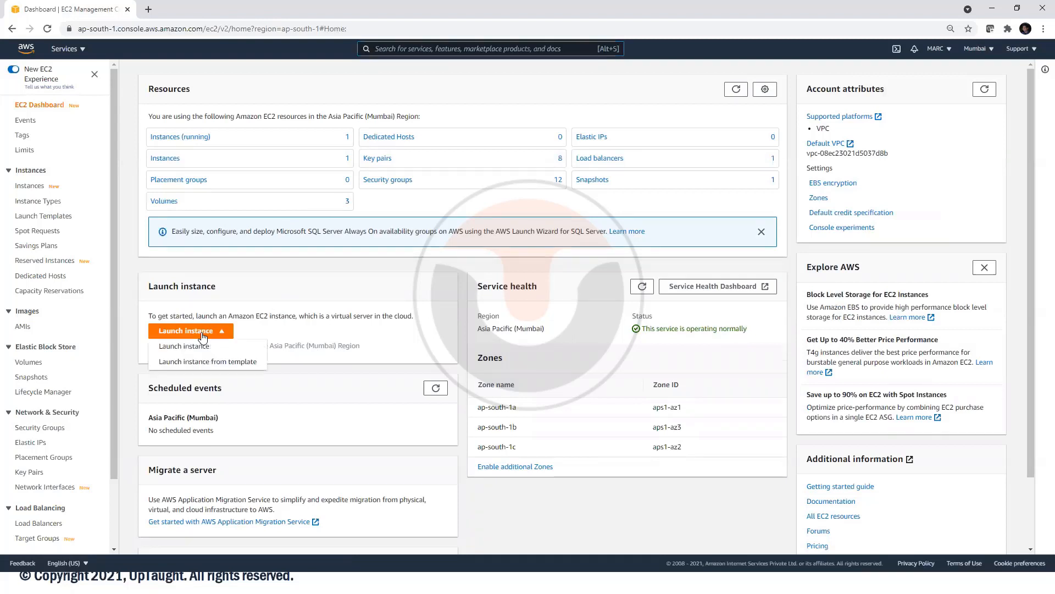
left_click(203, 348)
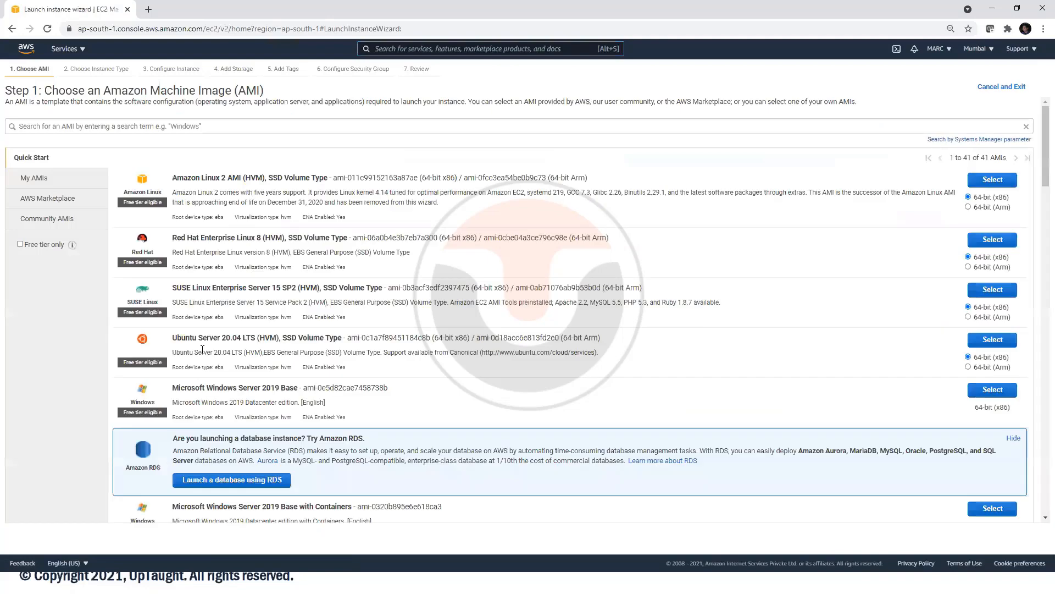
left_click(1002, 184)
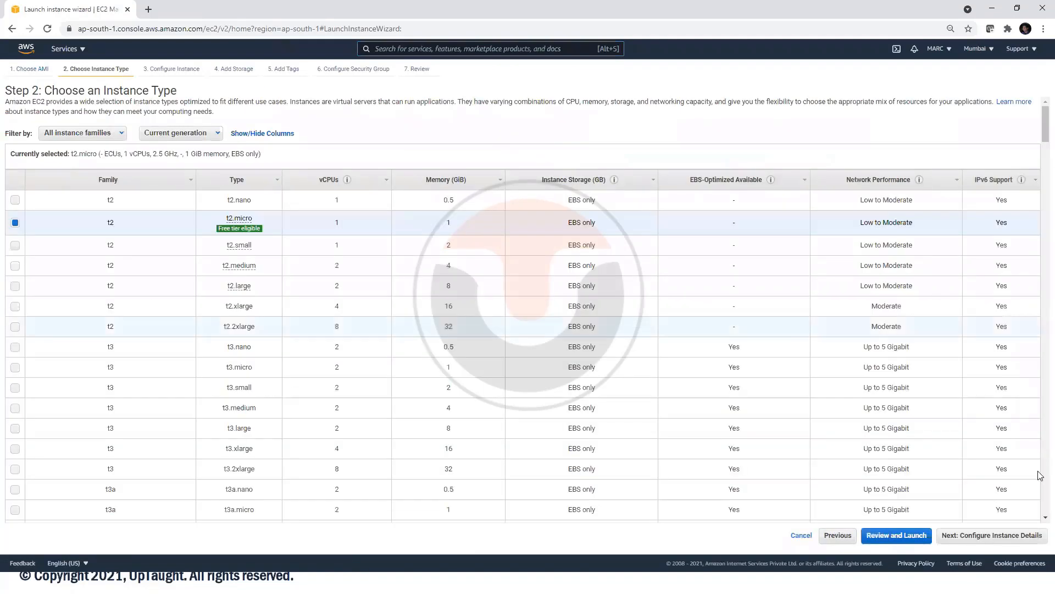
left_click(1005, 538)
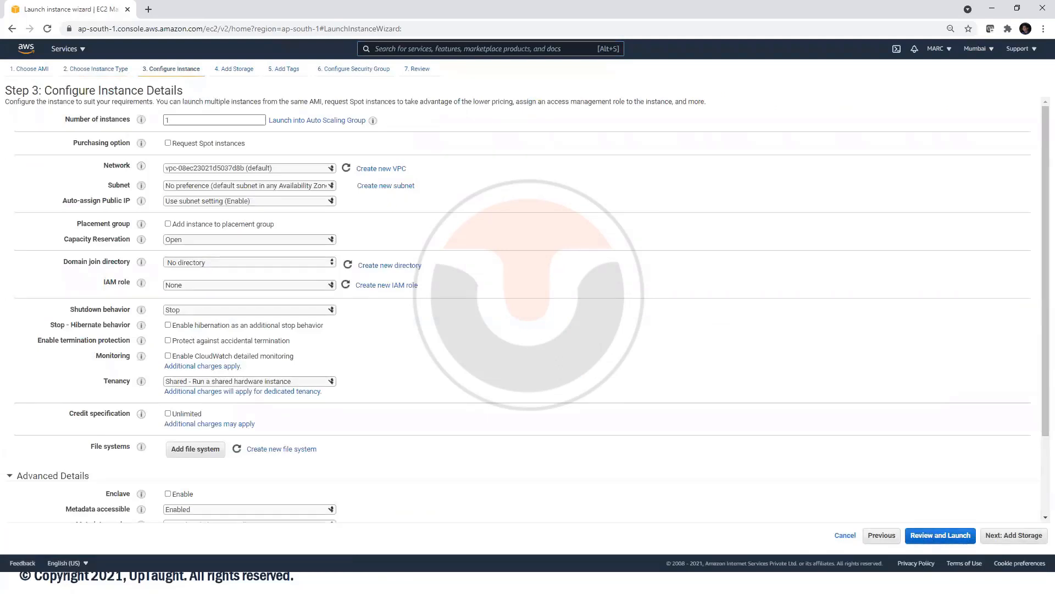
left_click(925, 542)
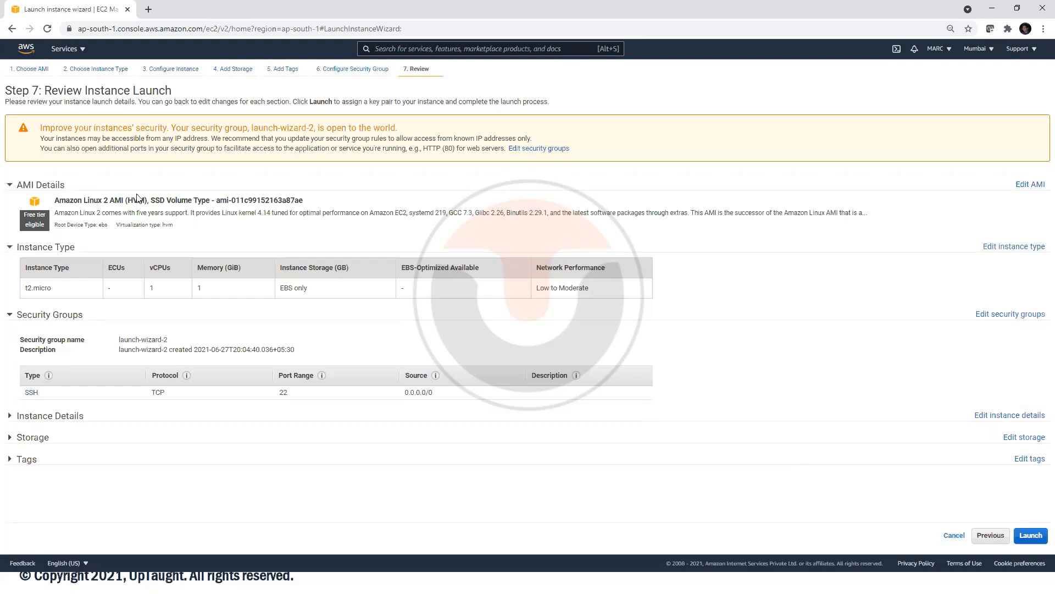
- Create and download a new key pair named demo4, and launch the instance with it
left_click(1031, 535)
left_click(433, 321)
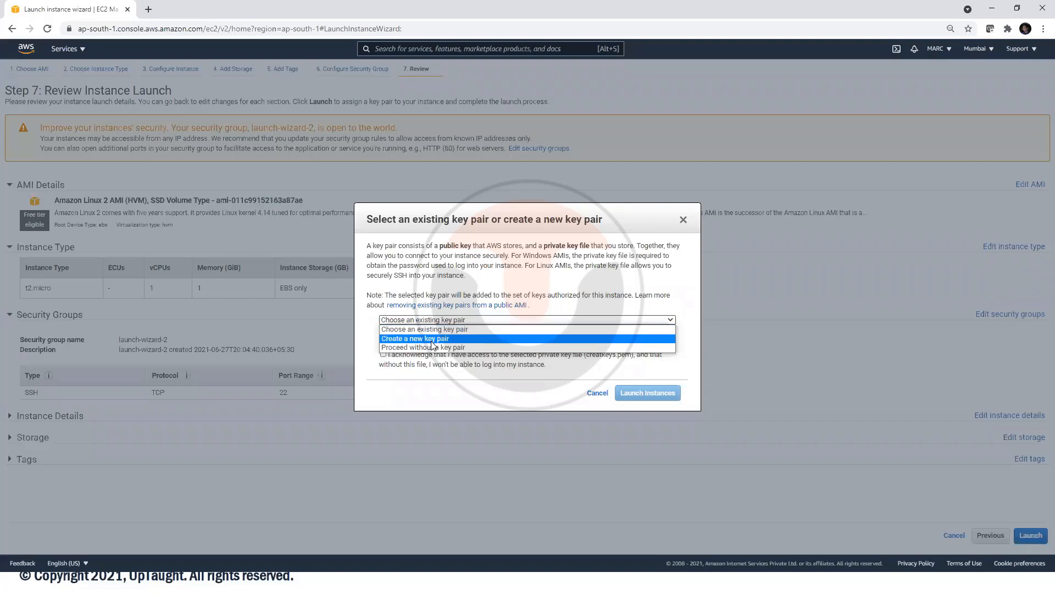
left_click(433, 338)
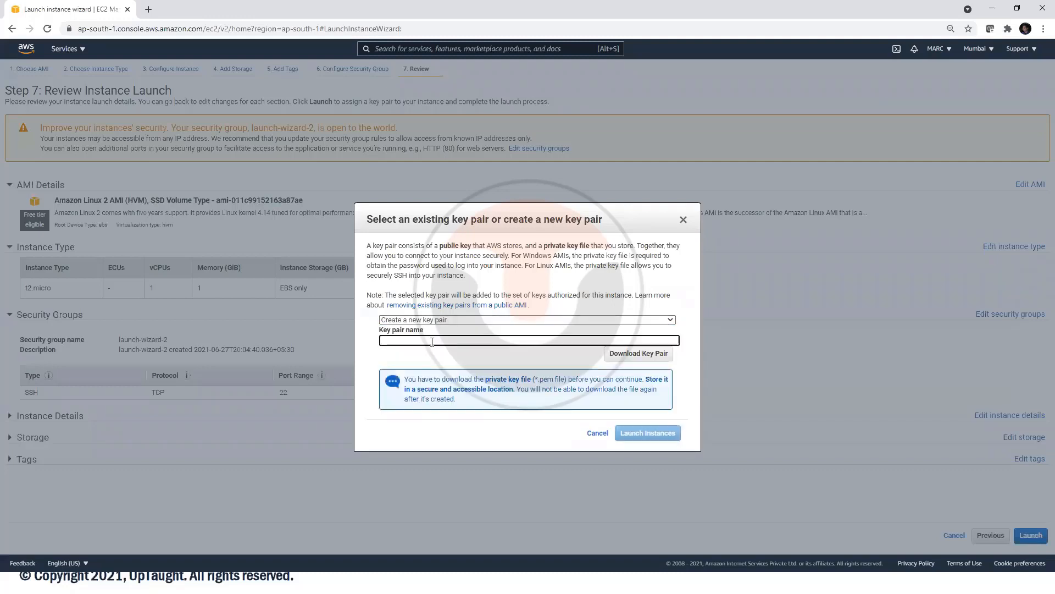
type("demo4")
left_click(632, 355)
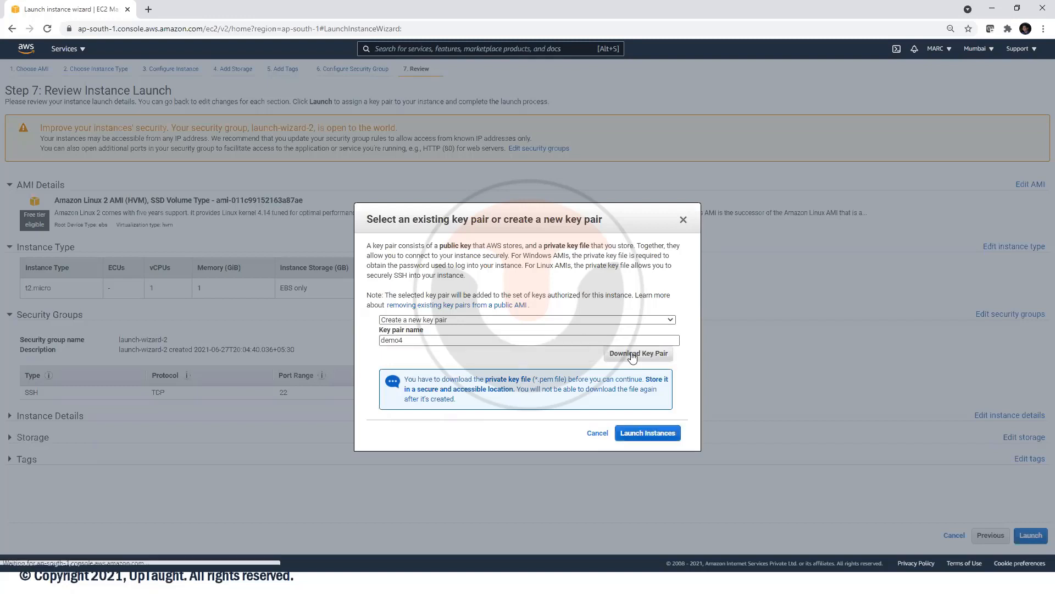
left_click(657, 435)
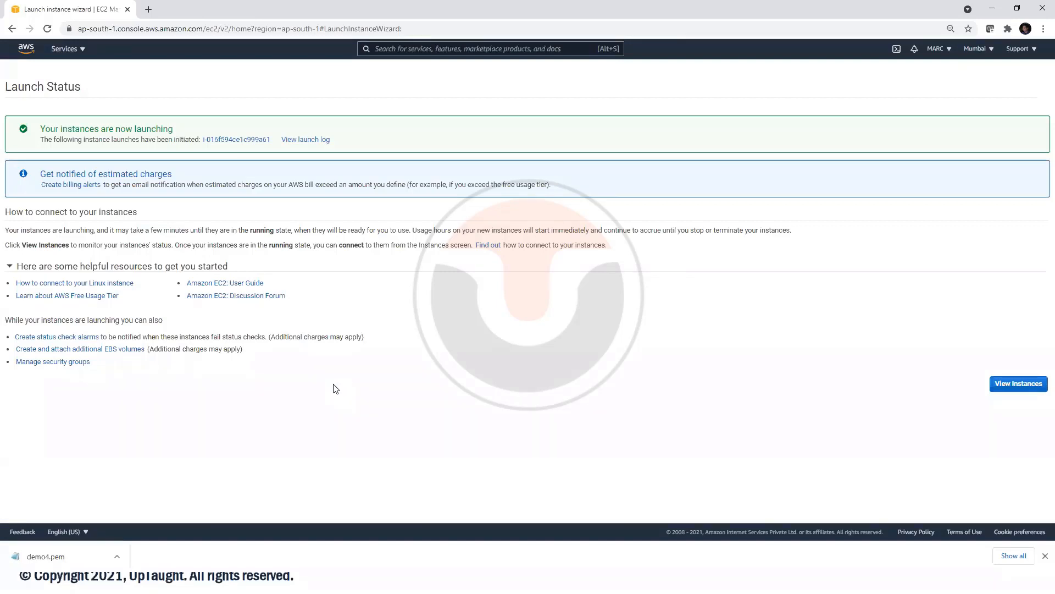
- View the launched instance's details and examine its private and public IPv4 addresses
left_click(229, 140)
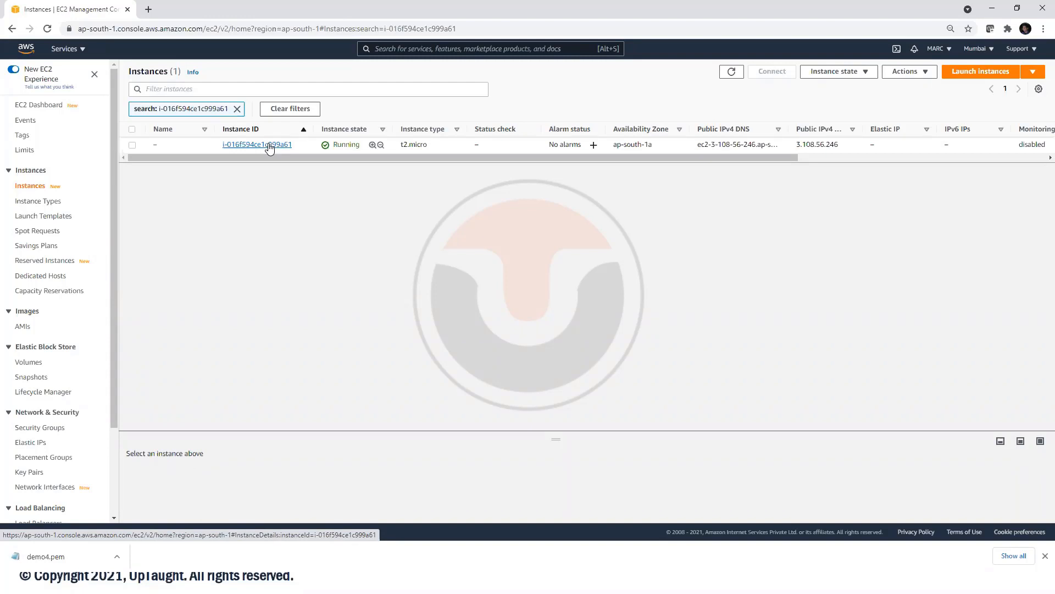
left_click(269, 146)
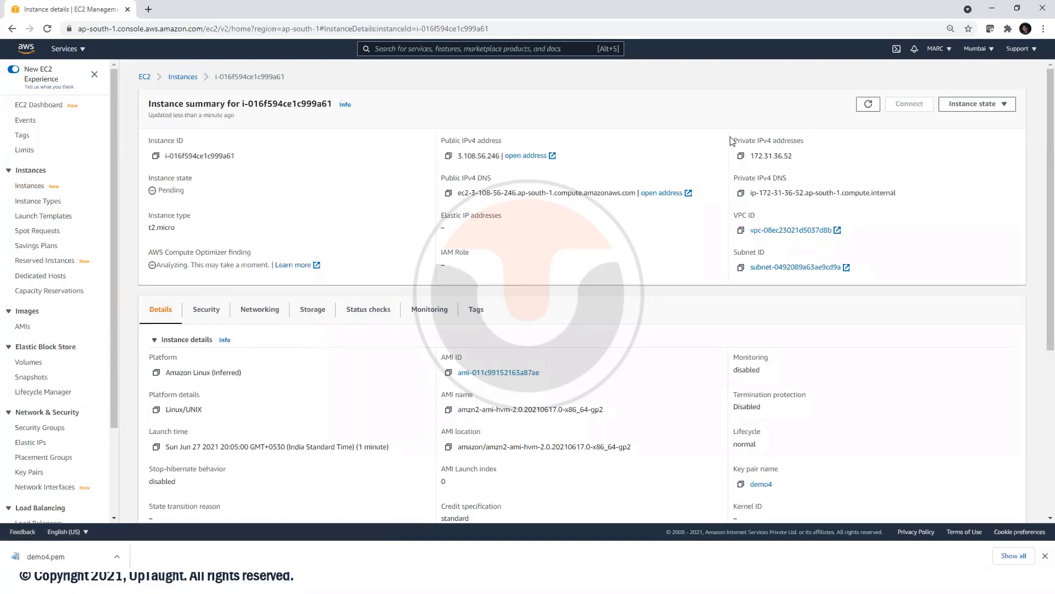
left_click_drag(733, 141, 802, 161)
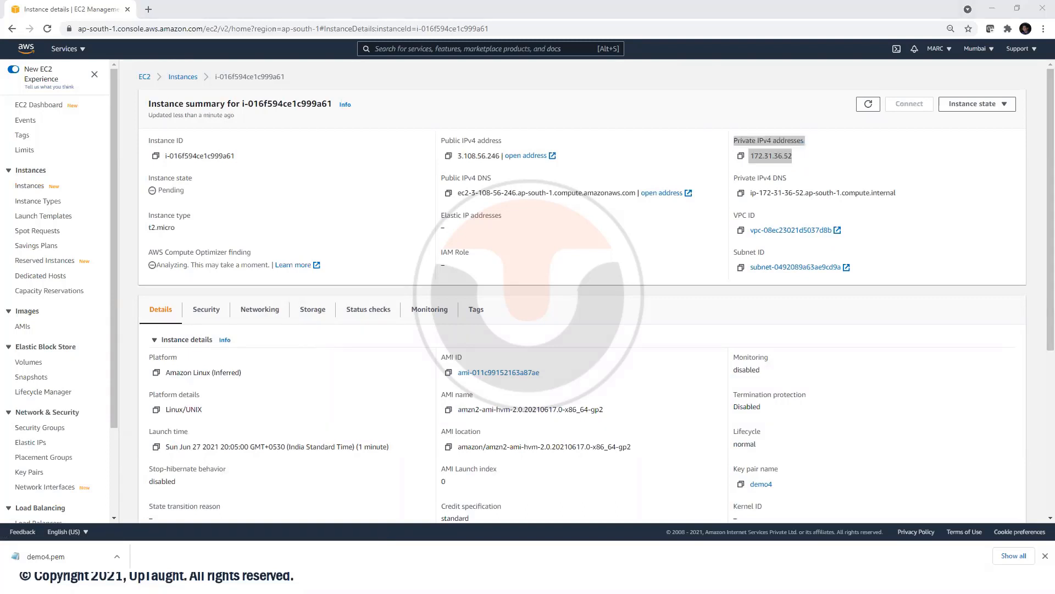
mouse_move(747, 126)
left_mouse_down()
mouse_move(764, 127)
mouse_move(725, 162)
mouse_move(817, 153)
mouse_move(740, 130)
left_mouse_up()
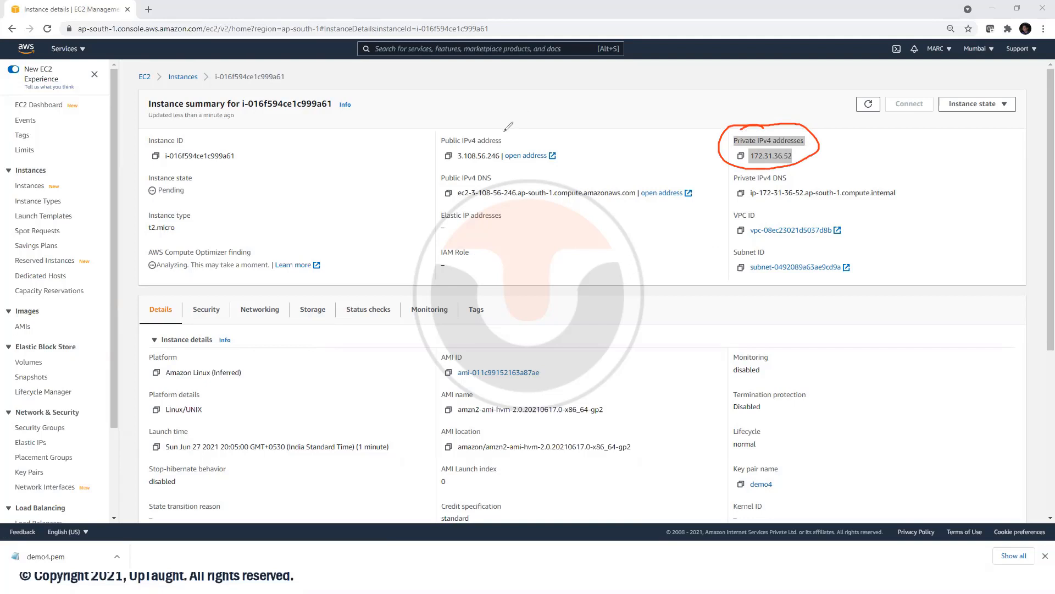
mouse_move(505, 130)
left_mouse_down()
mouse_move(440, 147)
mouse_move(497, 165)
mouse_move(578, 137)
mouse_move(490, 129)
left_mouse_up()
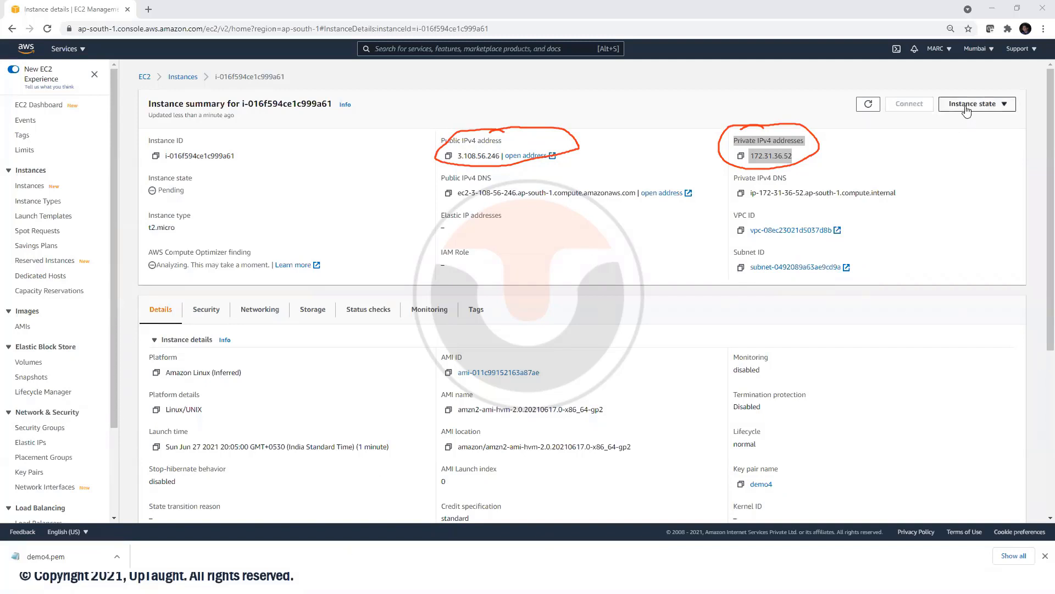
left_click(967, 110)
left_click(476, 469)
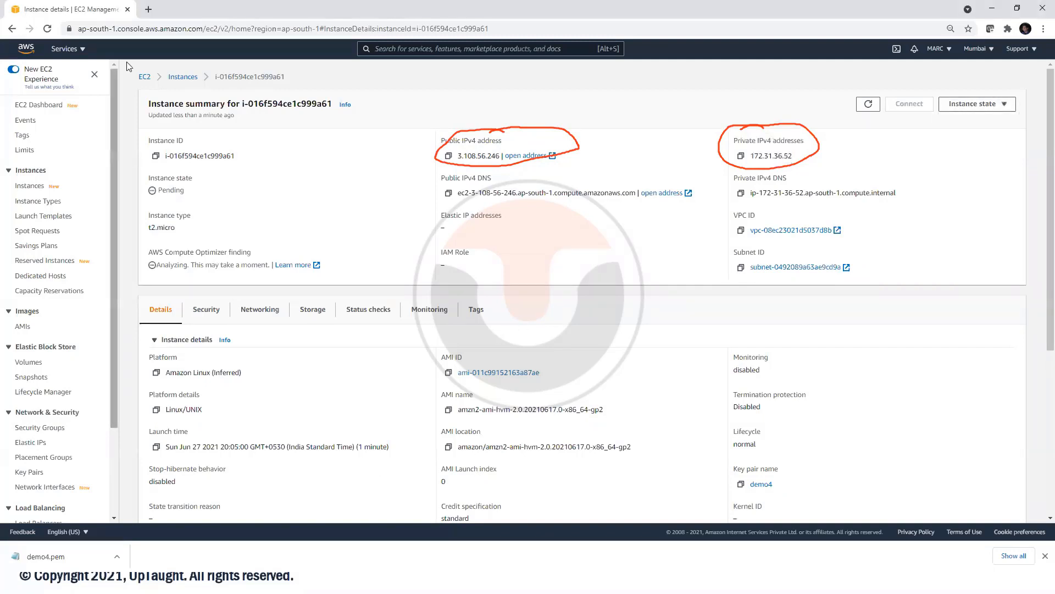
- Copy the public IPv4 address 13.234.77.226 of instance i-069751ffd9935c4bd into a new Notepad document, leaving two blank lines above it
left_click(183, 77)
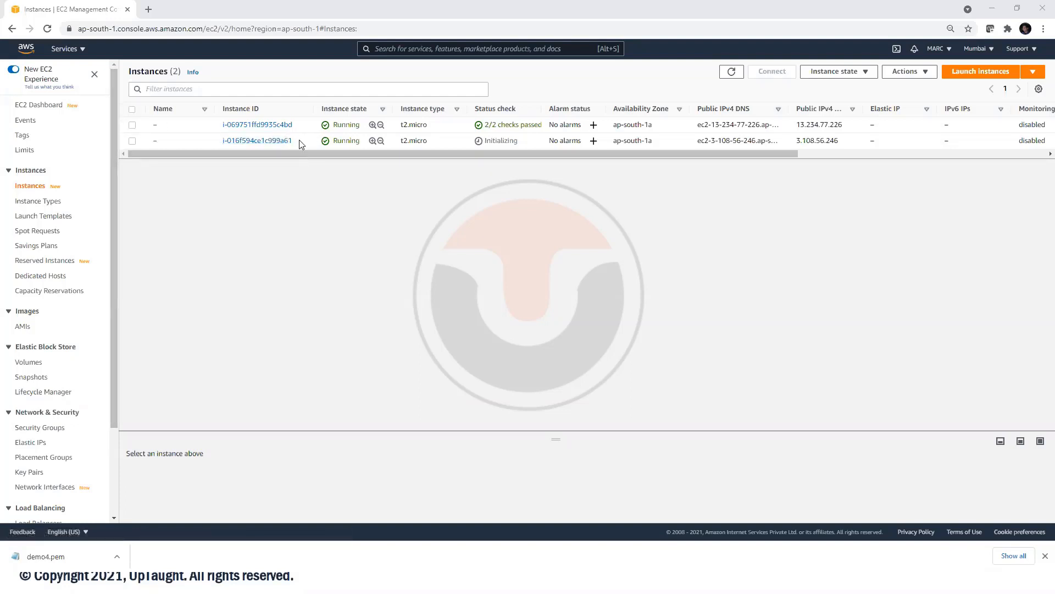
left_click(274, 124)
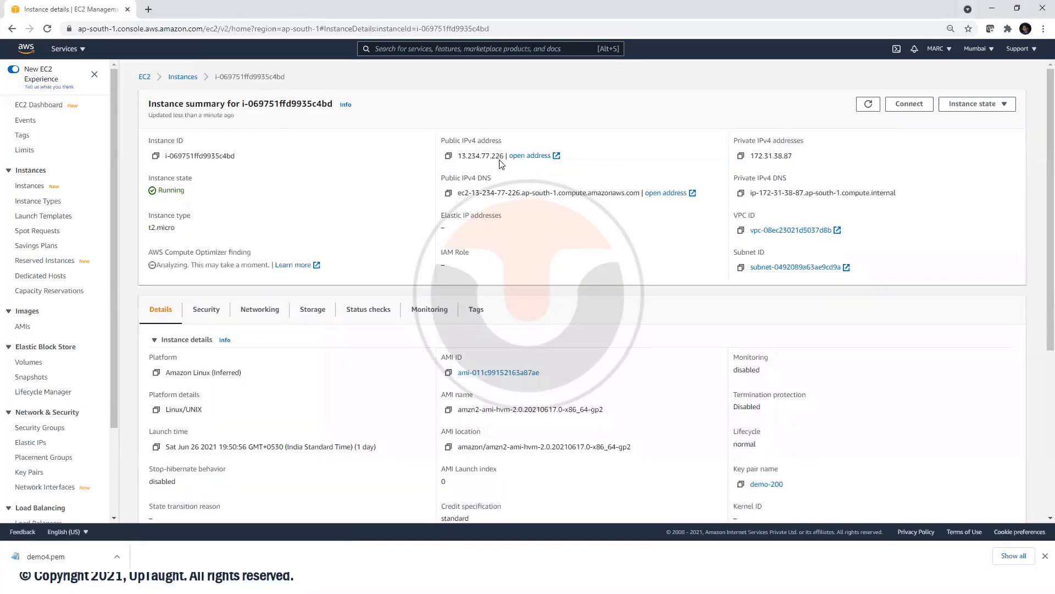
left_click_drag(504, 155, 459, 158)
key("ctrl+c")
key("super")
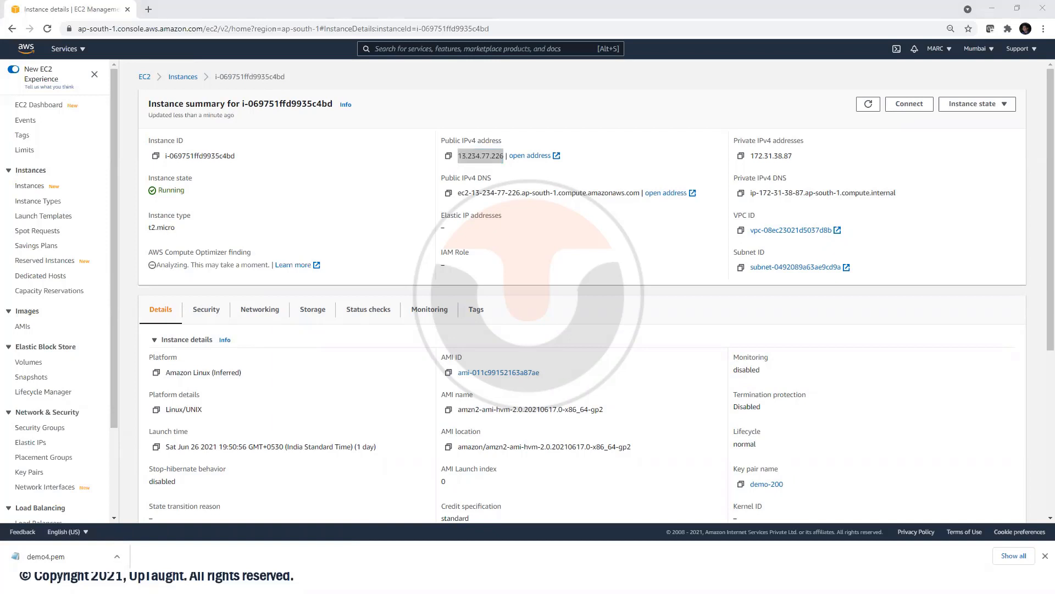
key("Return")
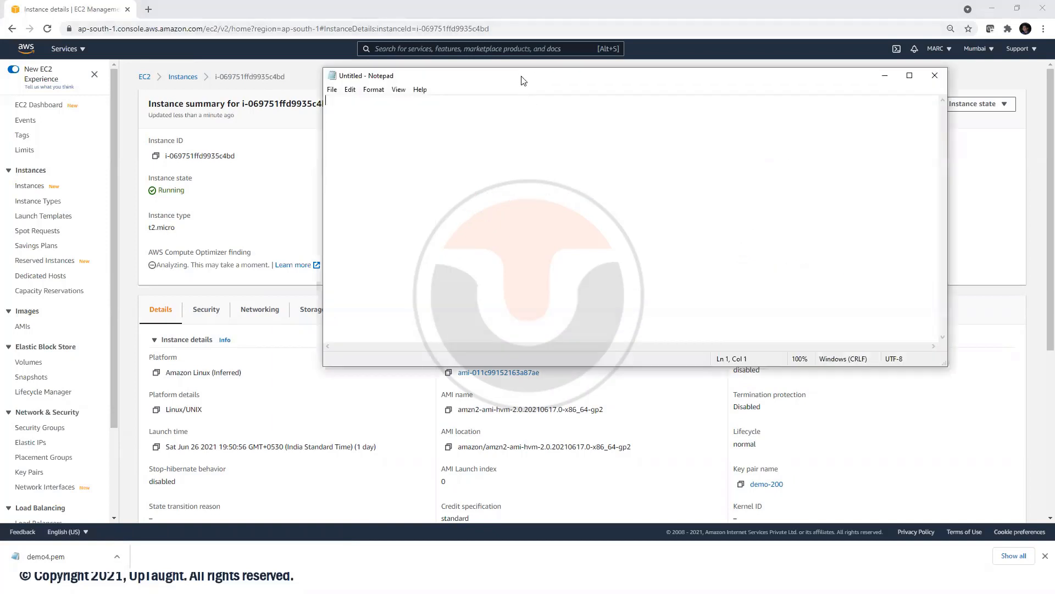
left_click_drag(521, 76, 563, 229)
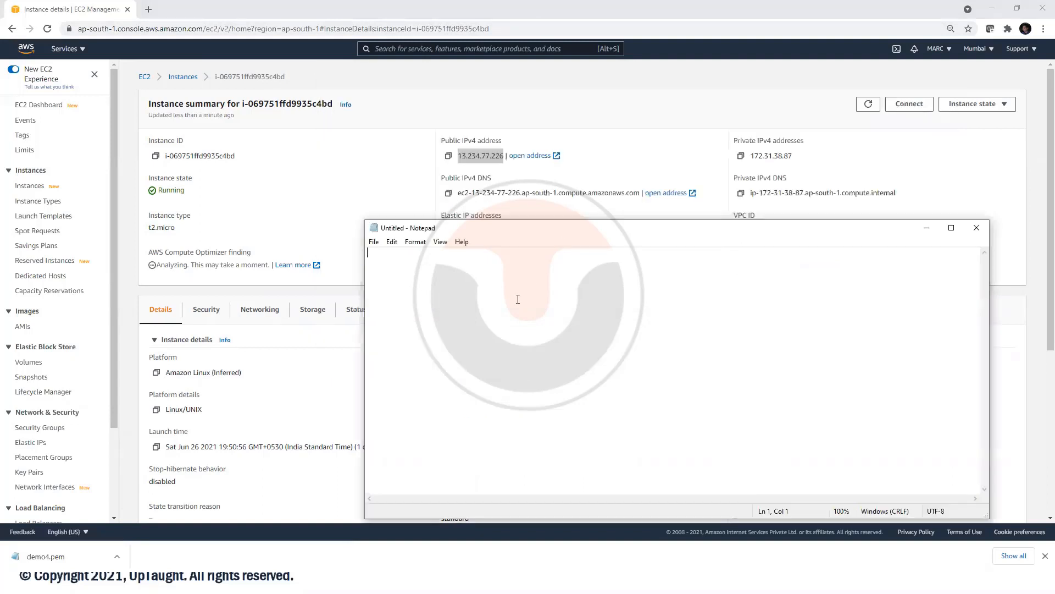
key("Return")
key("Return")
key("ctrl+v")
- Add the instance's private IPv4 address 172.31.38.87 to the Notepad notes and label the two addresses "public" and "private"
left_click_drag(795, 156, 741, 158)
key("ctrl+c")
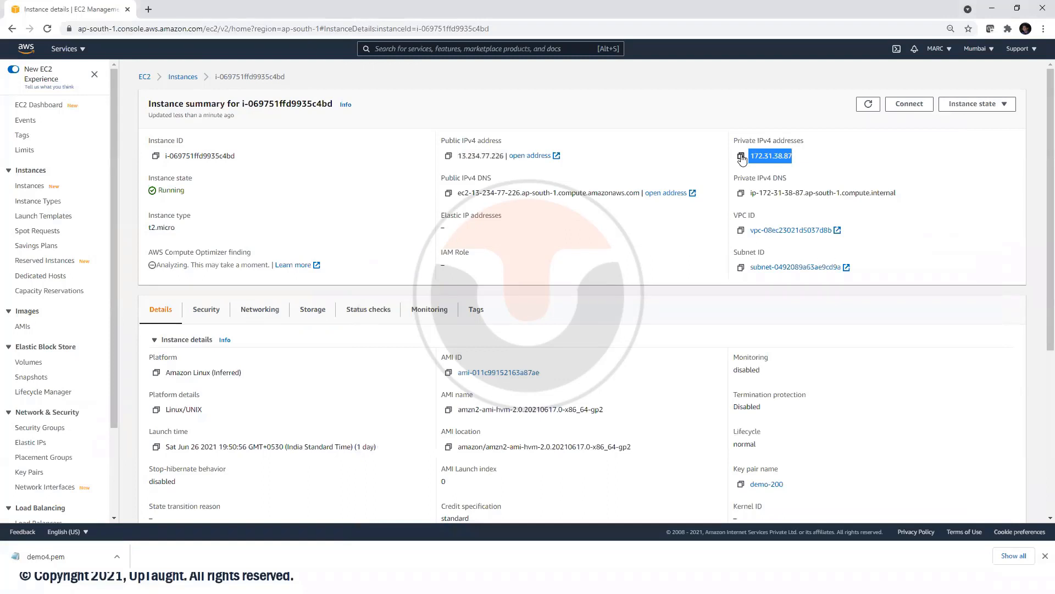
key("alt+Tab")
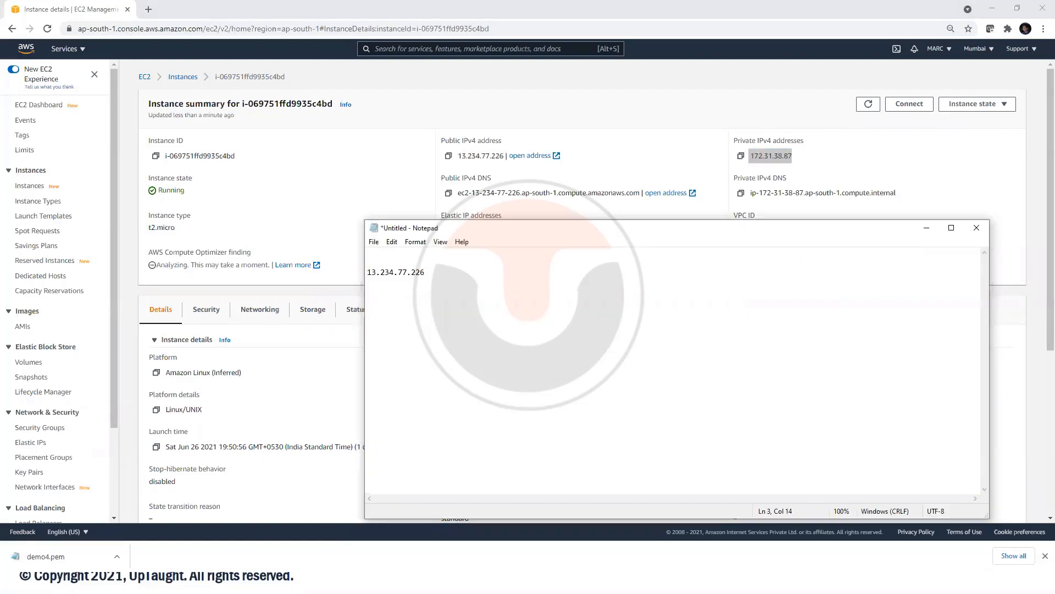
key("ctrl+v")
key("Return")
type("private")
key("Up")
key("Up")
type("public")
- Copy the instance ID i-069751ffd9935c4bd above the addresses in Notepad, and minimize the notes
left_click(156, 156)
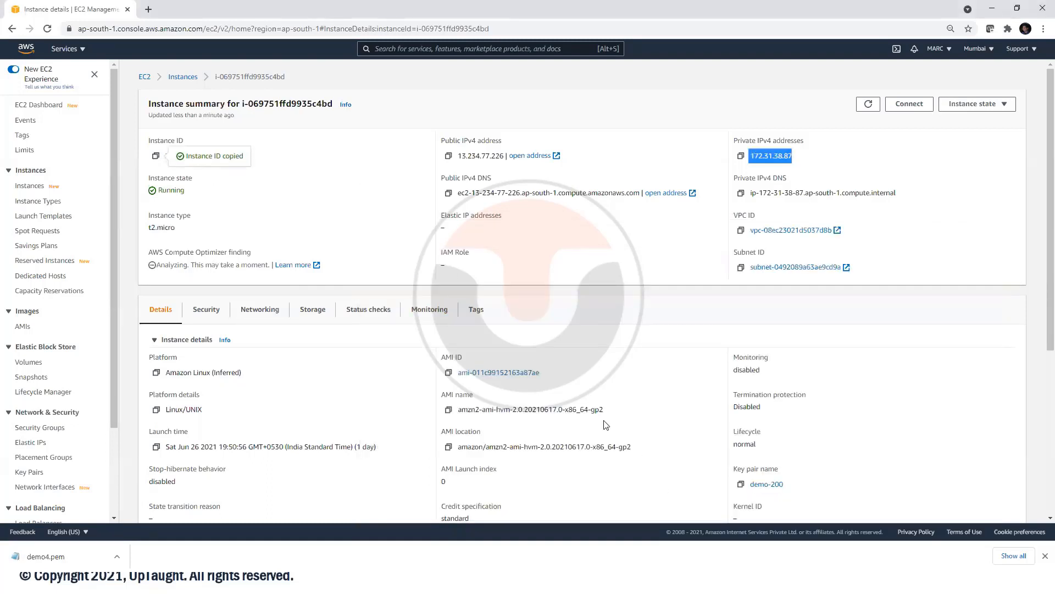
key("alt+Tab")
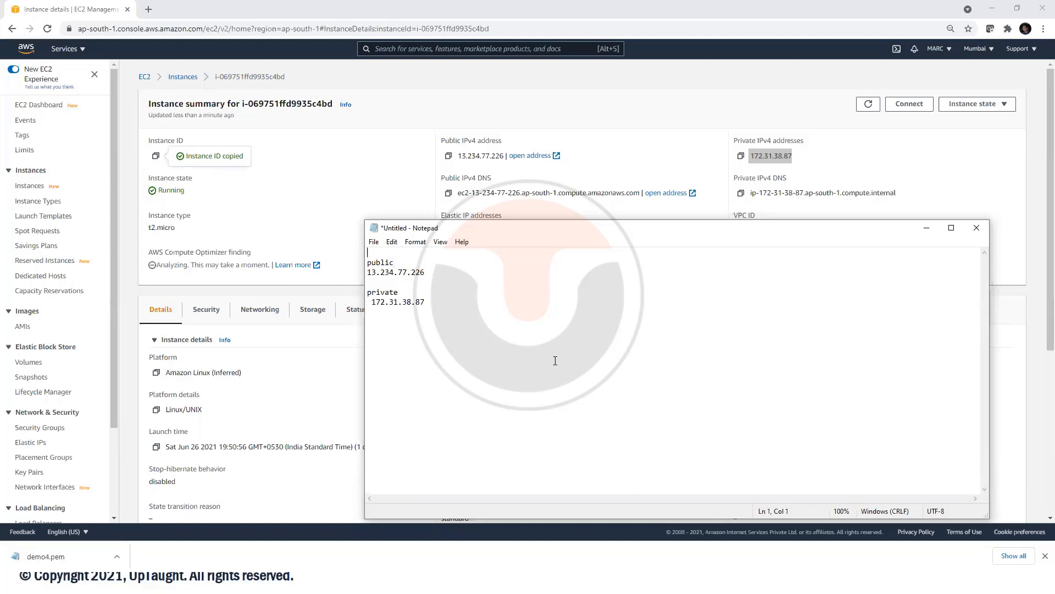
key("Return")
key("Return")
key("Up")
key("ctrl+v")
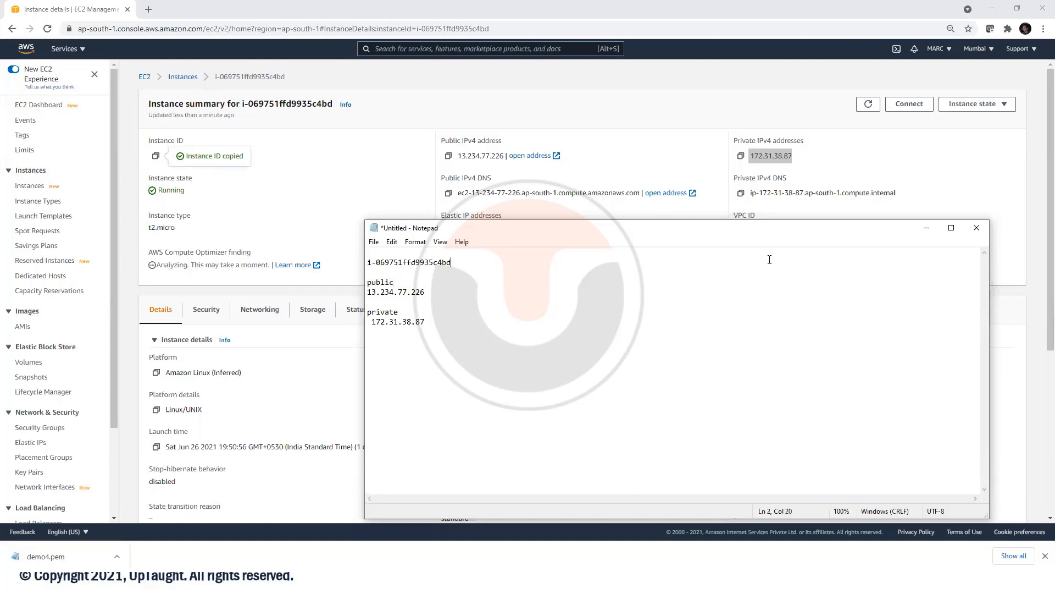
left_click(929, 224)
- Stop the instance i-069751ffd9935c4bd and confirm the stop
left_click(955, 106)
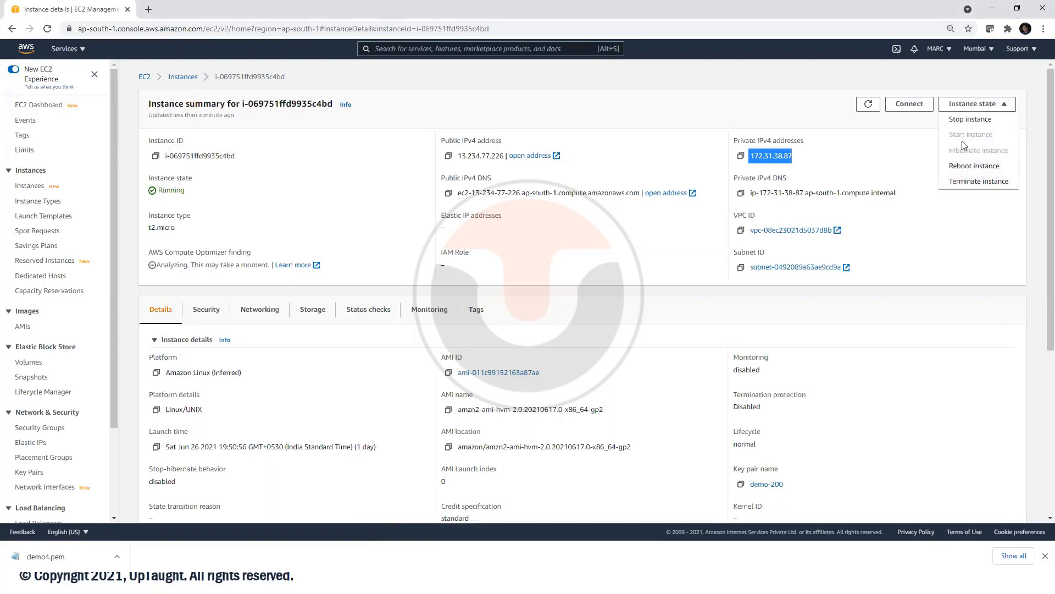
left_click(965, 120)
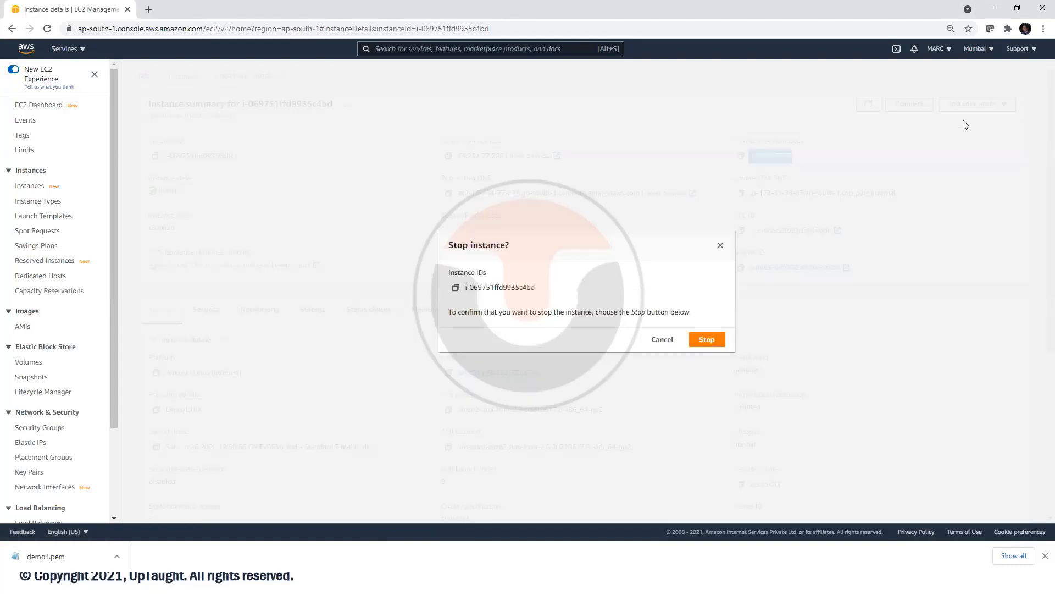
left_click(707, 340)
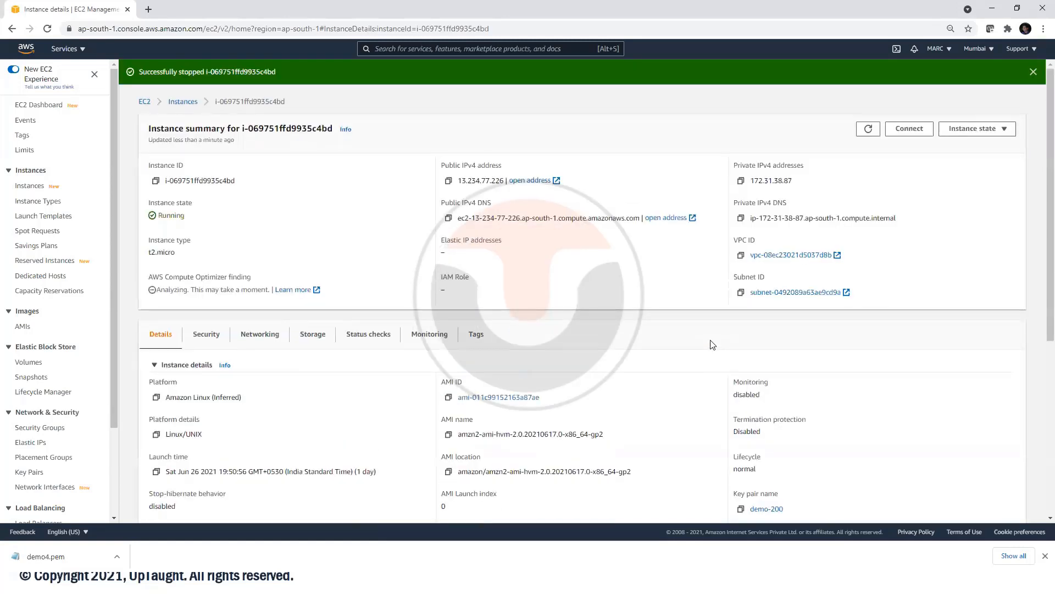
- Try to reboot the instance i-069751ffd9935c4bd while it is stopping
left_click(988, 130)
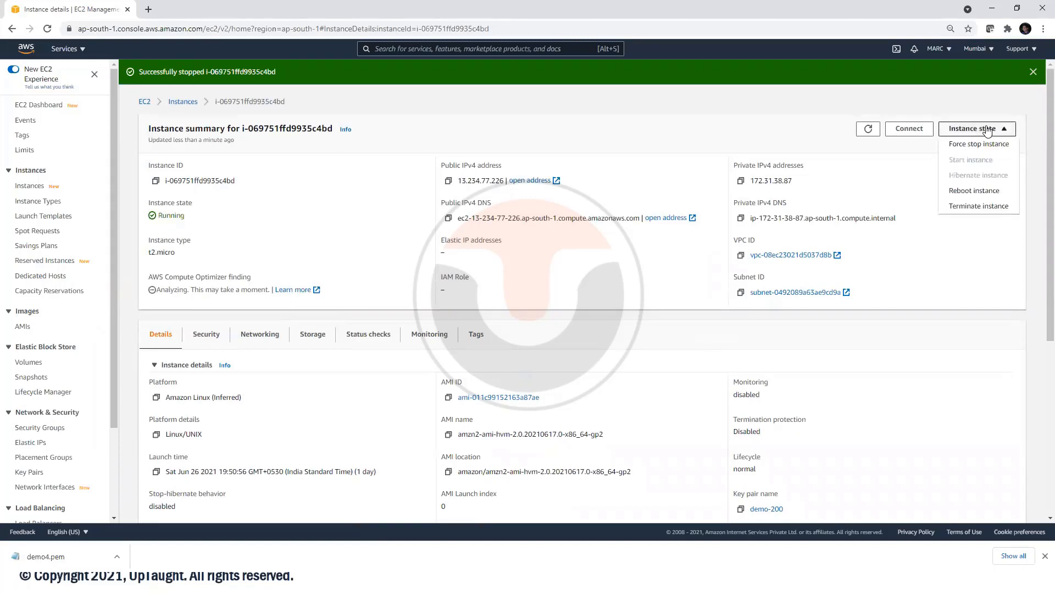
left_click(978, 190)
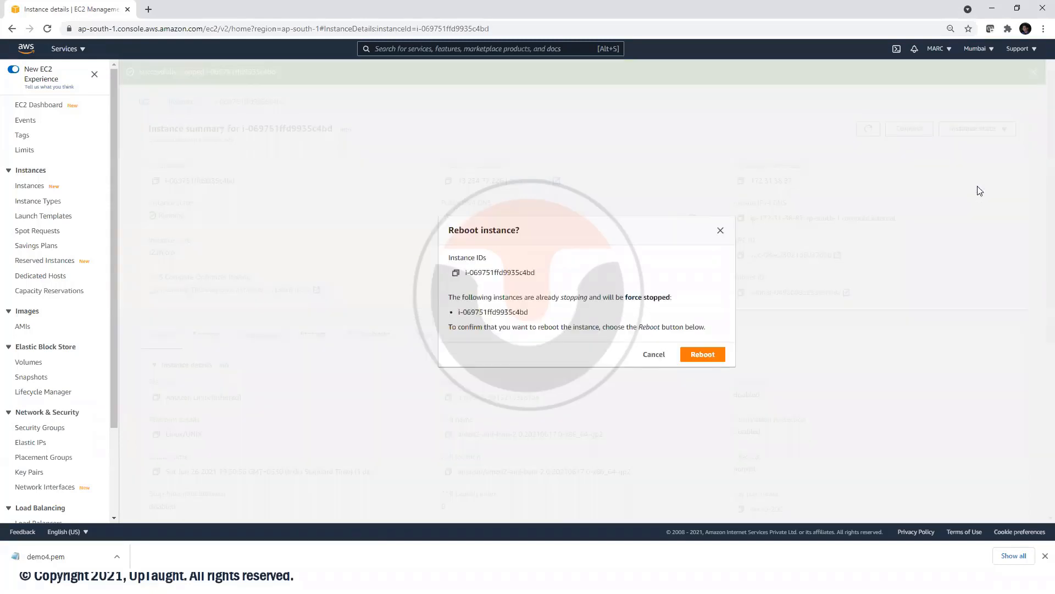
left_click(716, 354)
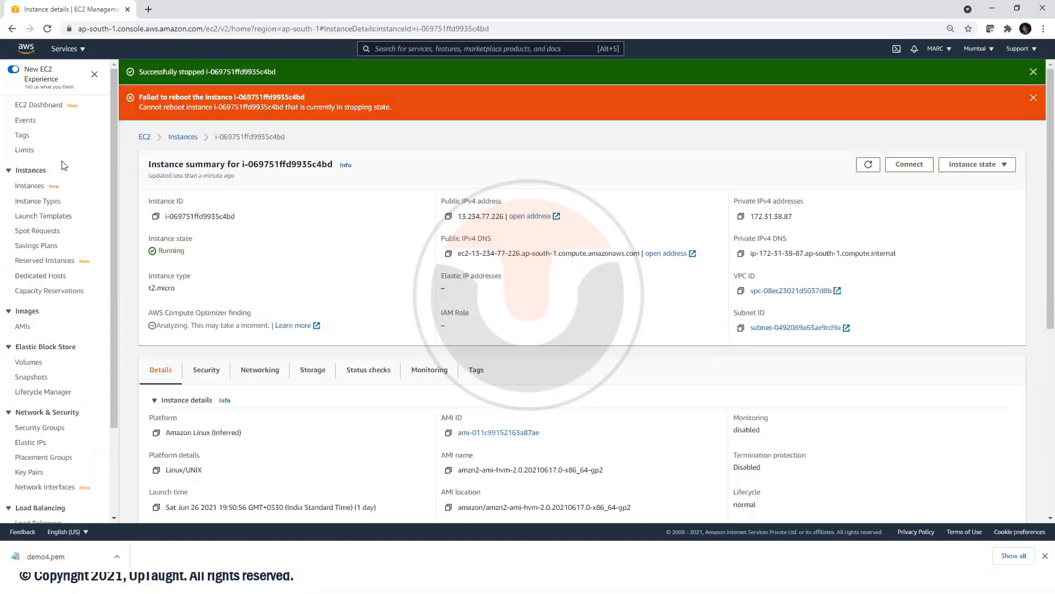
- Return to the Instances list and start the stopped instance i-069751ffd9935c4bd
left_click(182, 144)
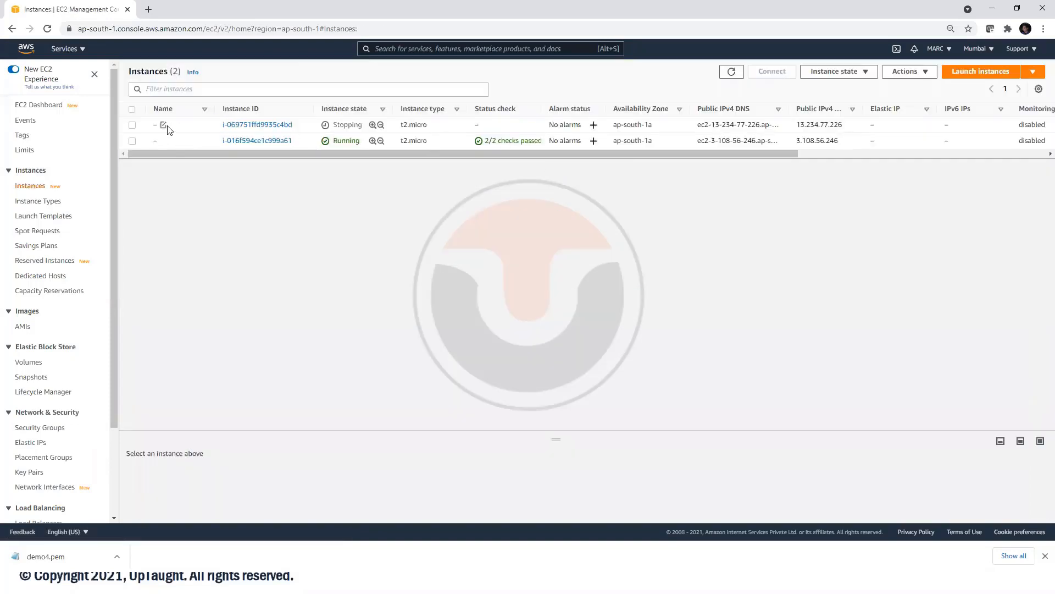
left_click(132, 125)
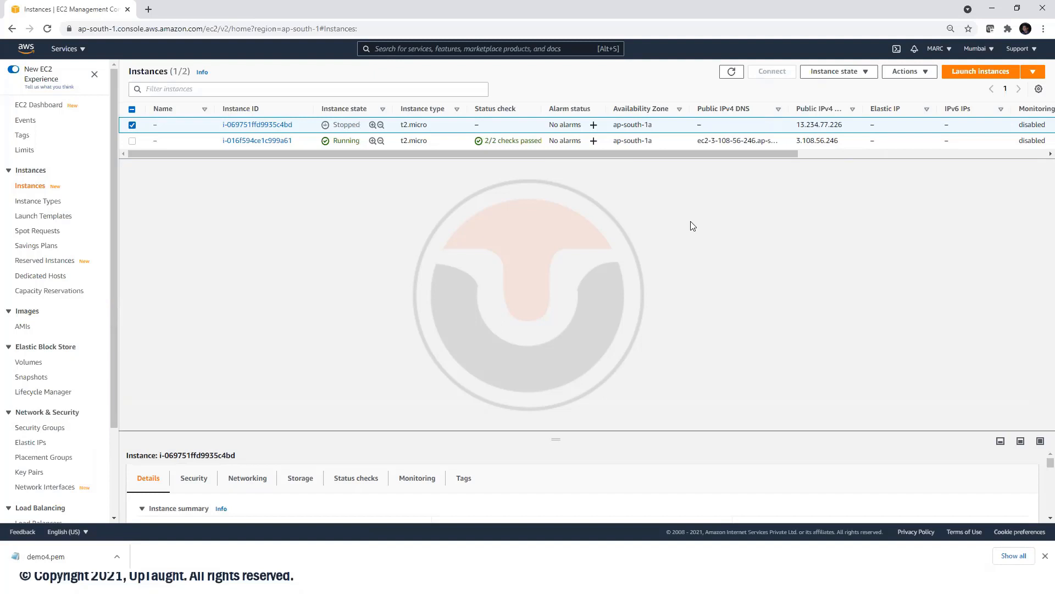
left_click(923, 75)
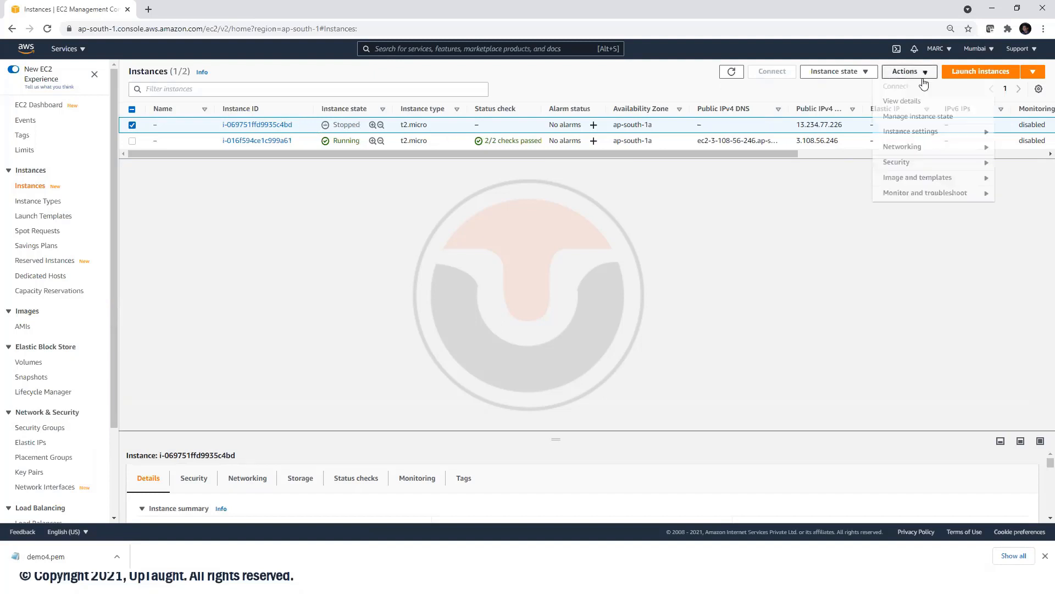
left_click(847, 74)
left_click(845, 103)
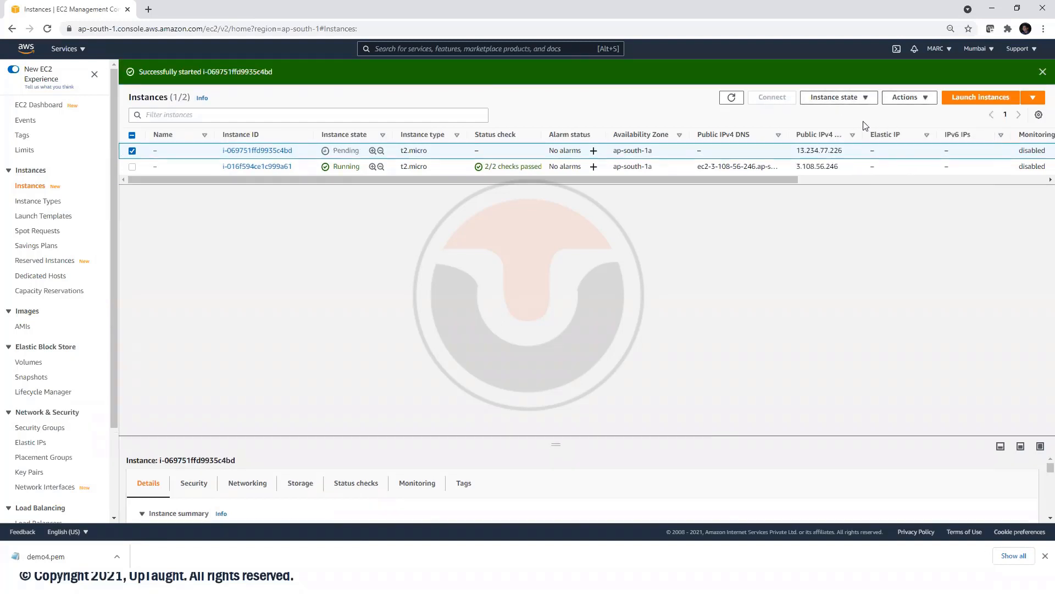
- Refresh the Instances list and compare the restarted instance's public IPv4 address with the public address in the Notepad notes
left_click(731, 98)
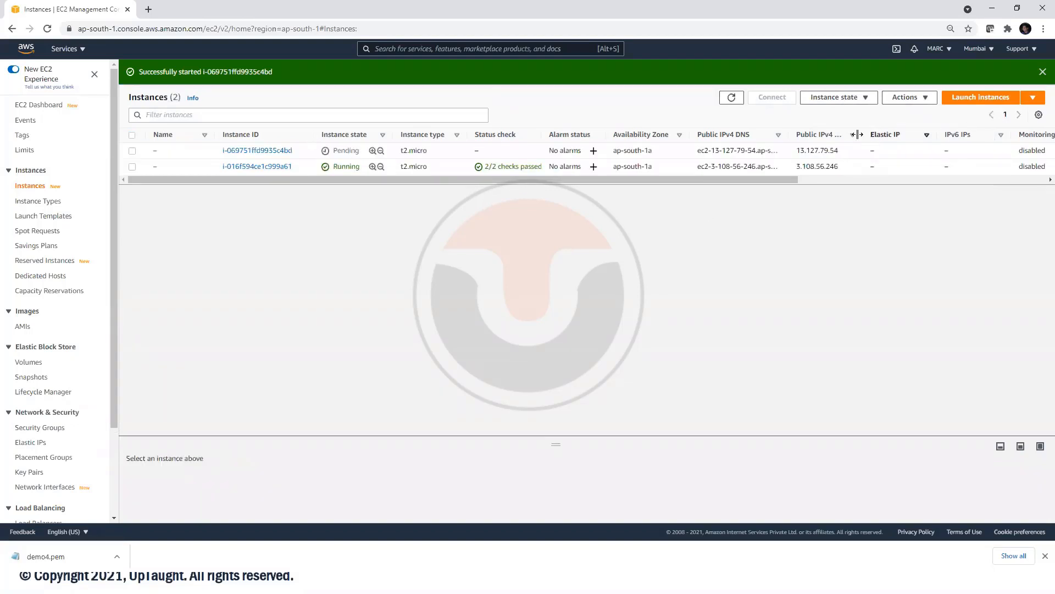
left_click_drag(851, 153, 795, 153)
key("alt+Tab")
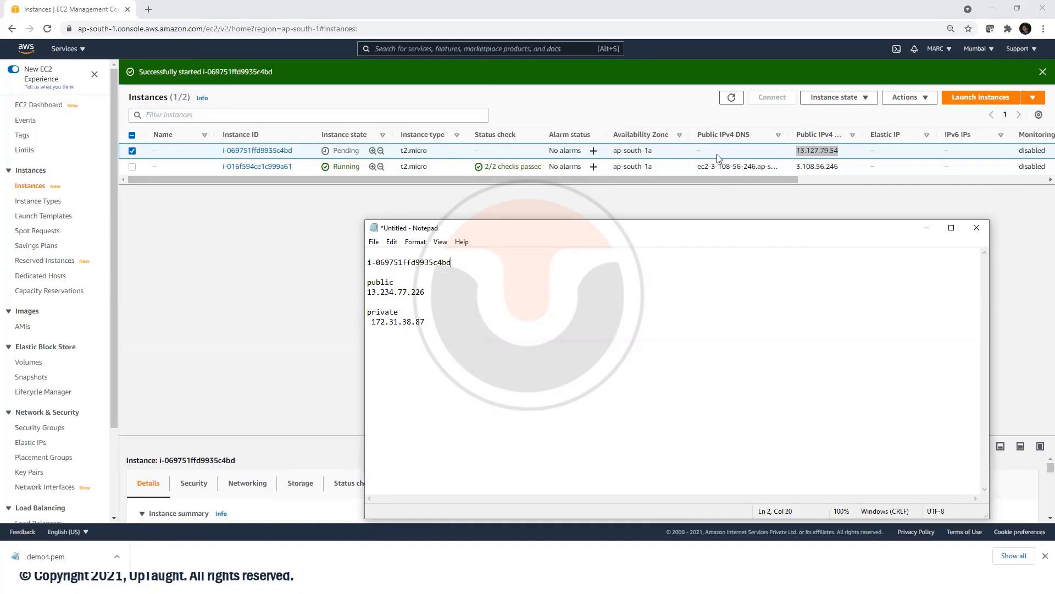
left_click(731, 97)
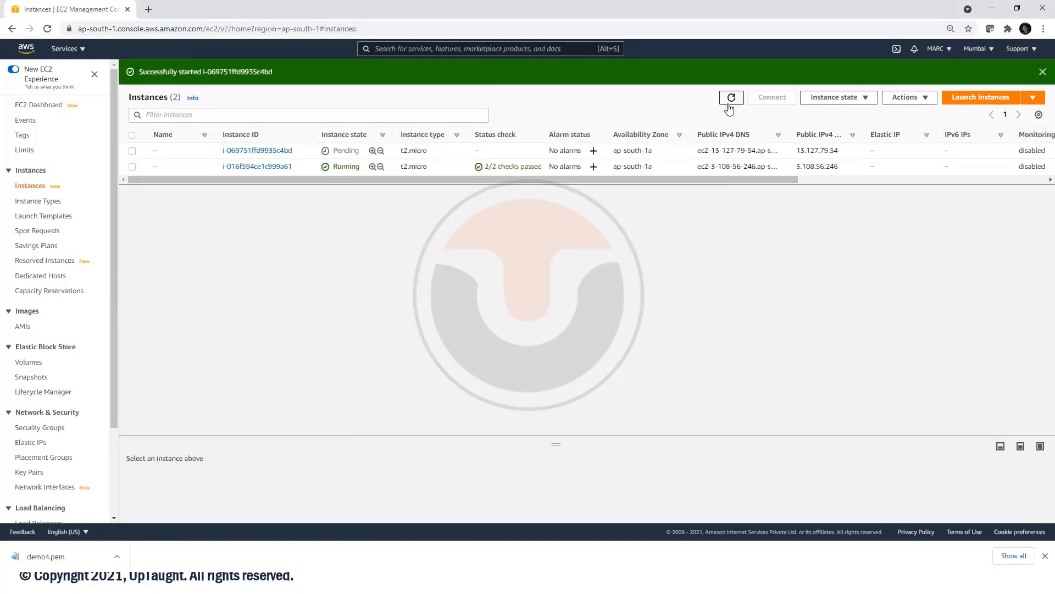
left_click(729, 106)
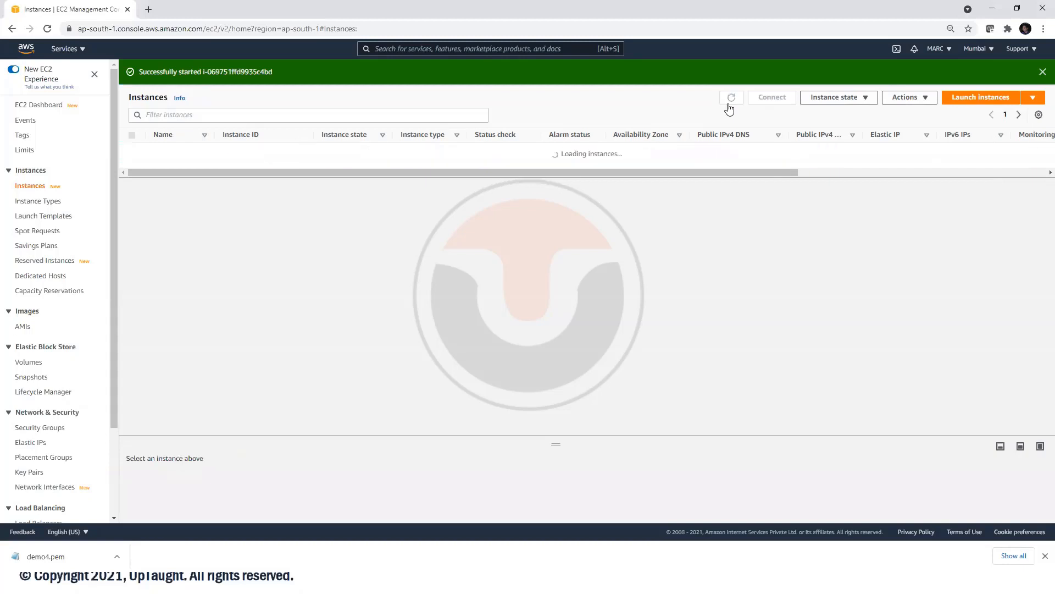
left_click(730, 106)
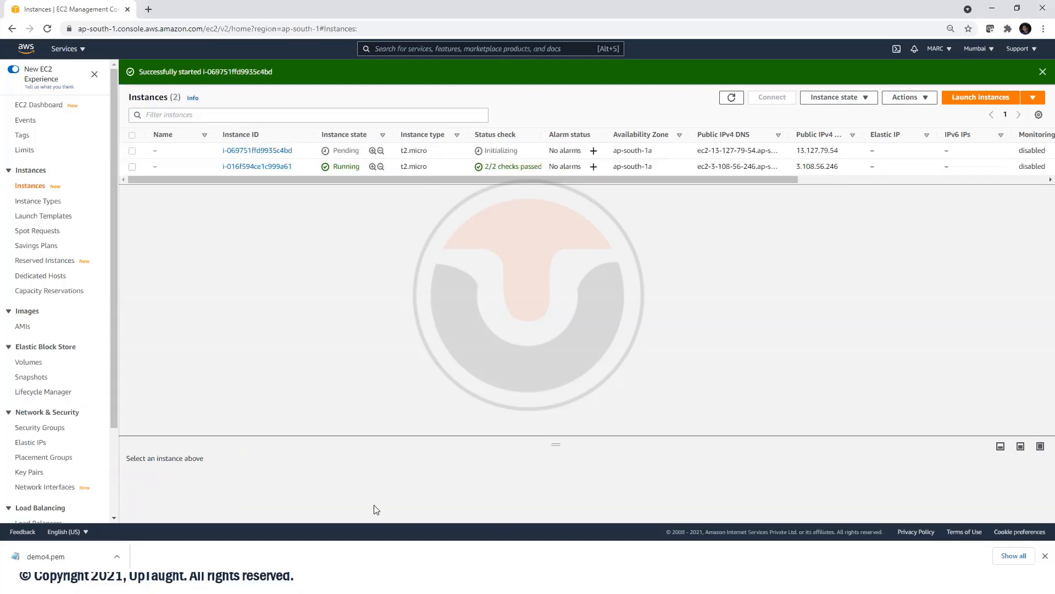
key("alt+Tab")
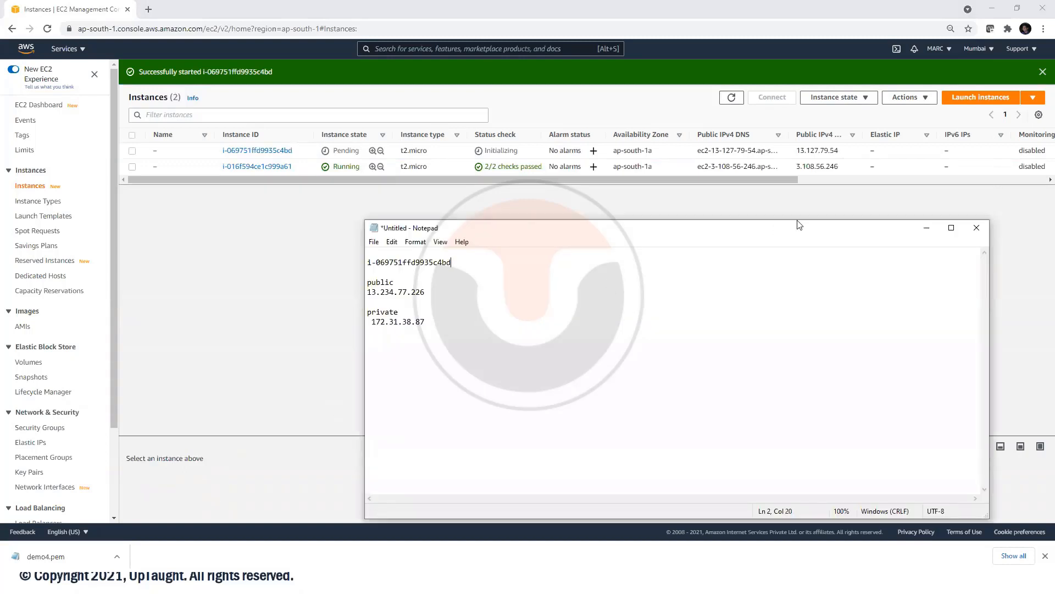
left_click_drag(426, 292, 369, 293)
left_click_drag(837, 152, 796, 155)
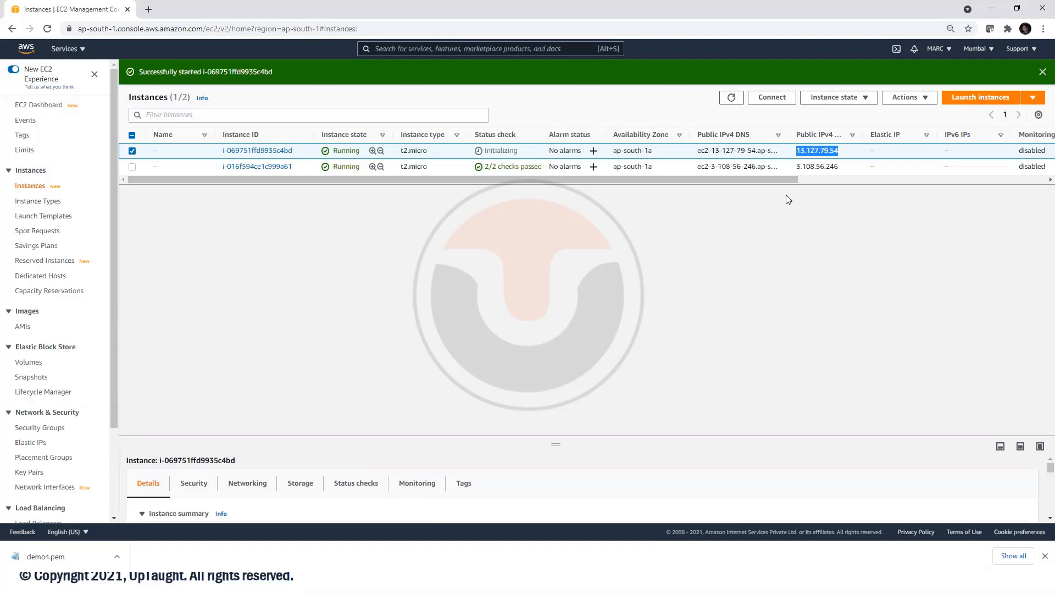
- Allocate one Elastic IP address from Amazon's pool of IPv4 addresses
left_click(32, 446)
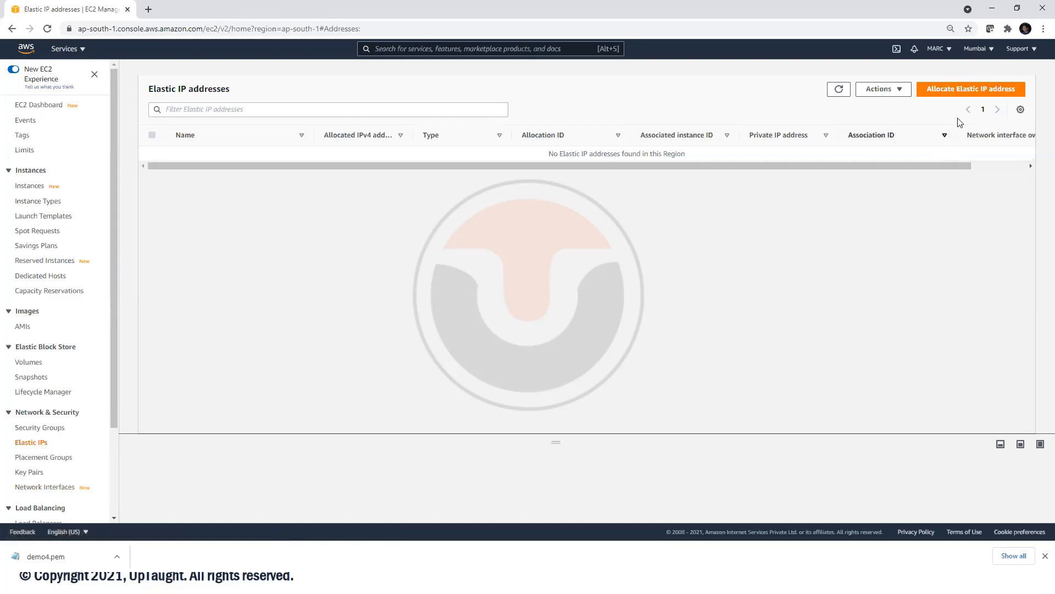
left_click(960, 92)
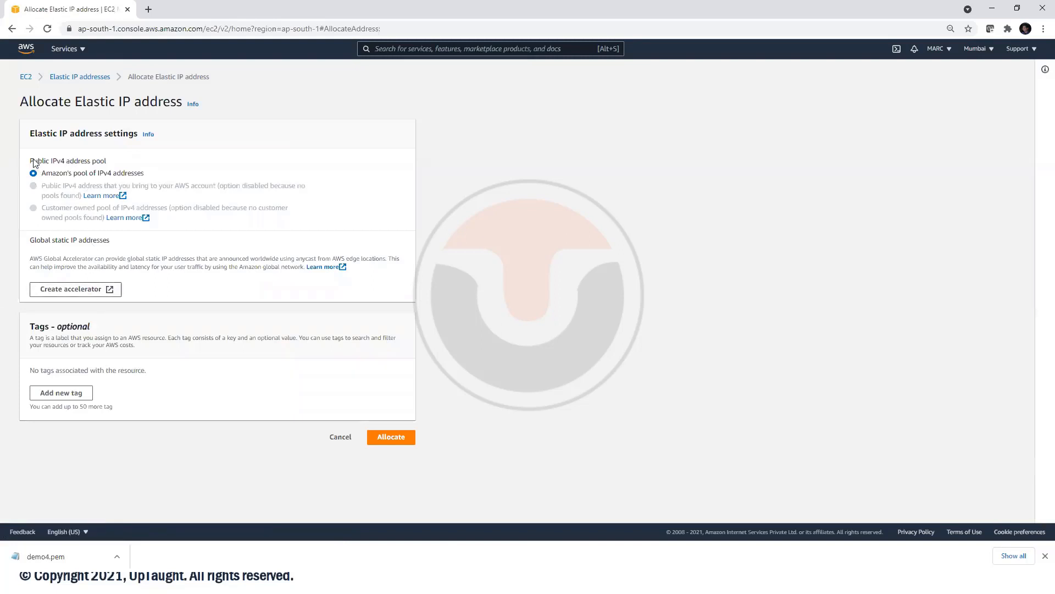
left_click_drag(56, 160, 170, 175)
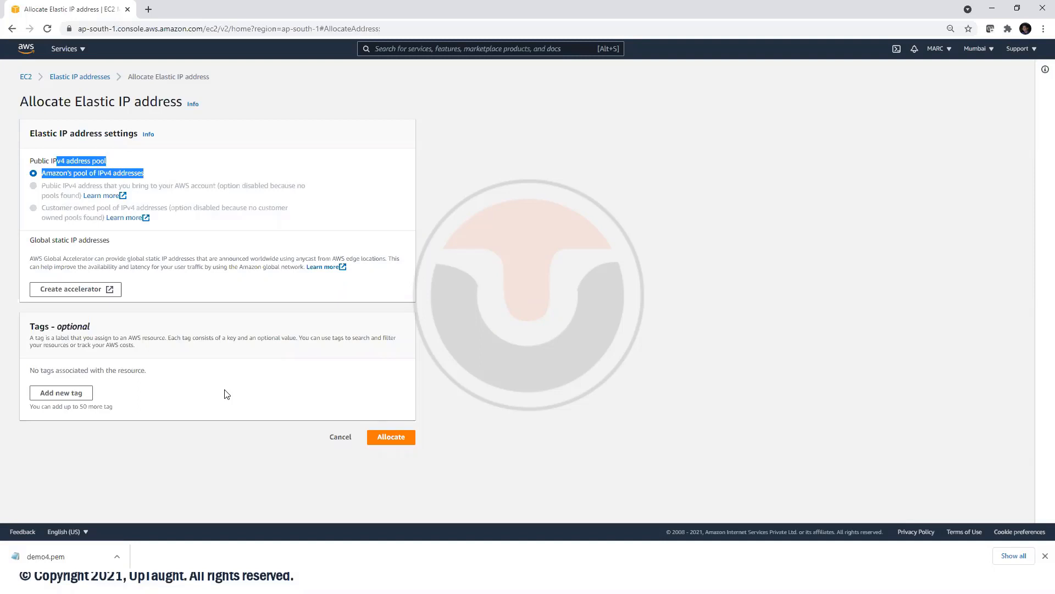
left_click(400, 443)
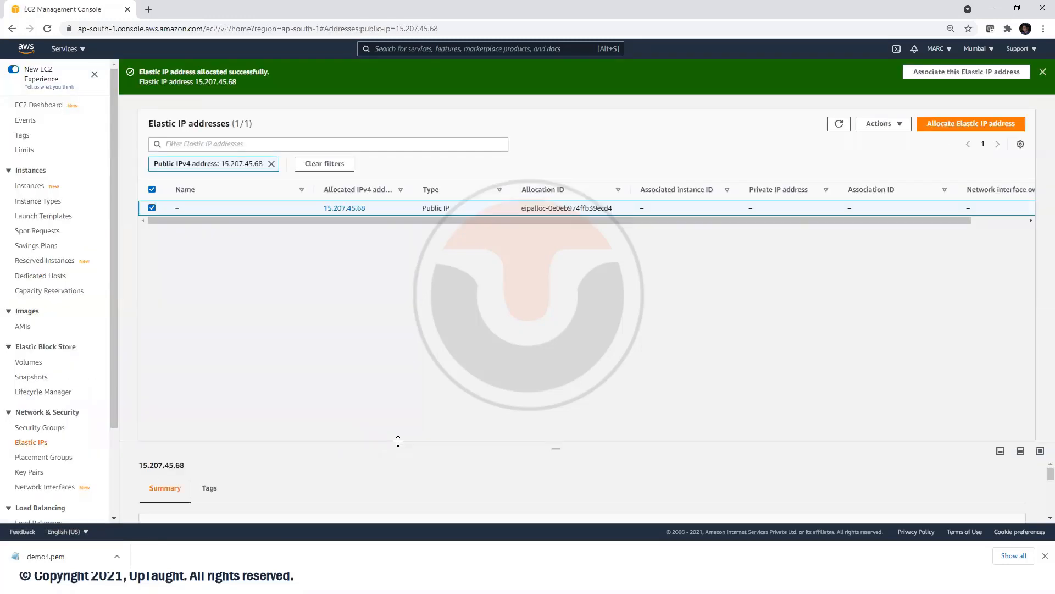
left_click(956, 125)
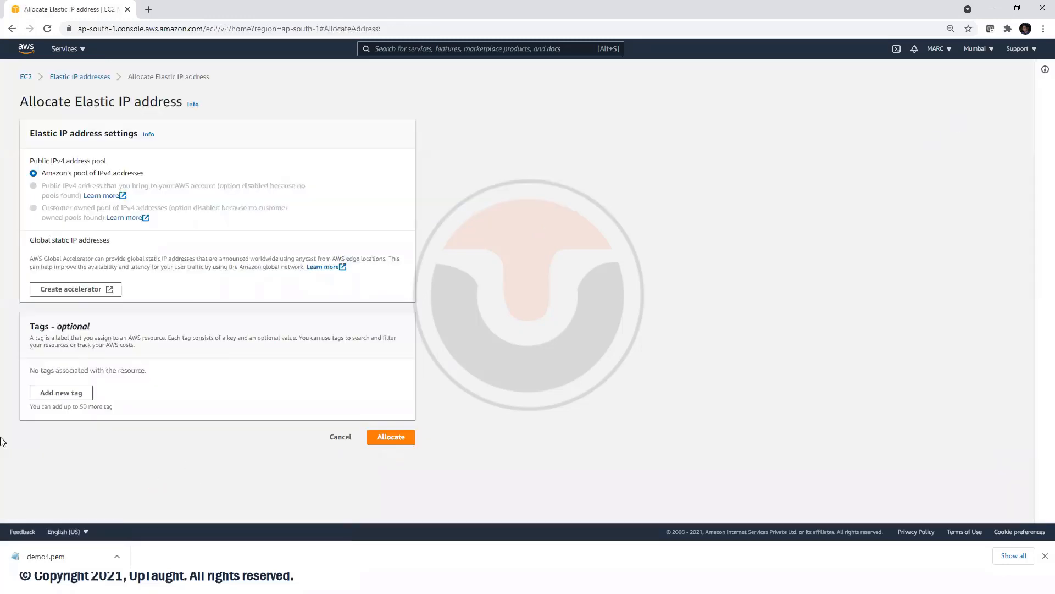
left_click(334, 438)
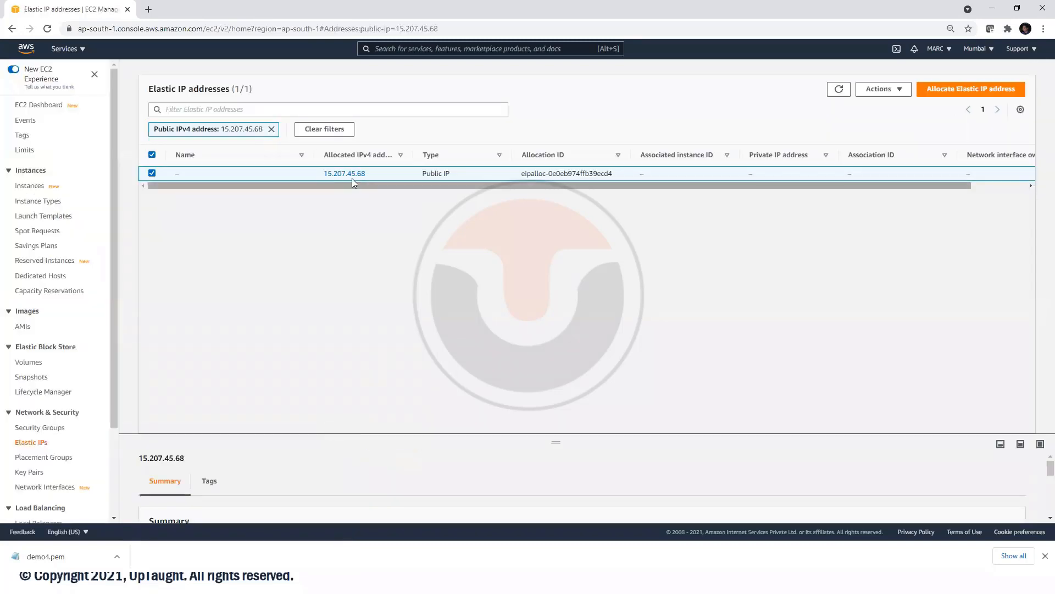
- Copy the allocated address 15.207.45.68 into a new line below the Notepad notes, labelled "Elastic Ip", and minimize the notes
left_click_drag(369, 173, 321, 174)
key("ctrl+c")
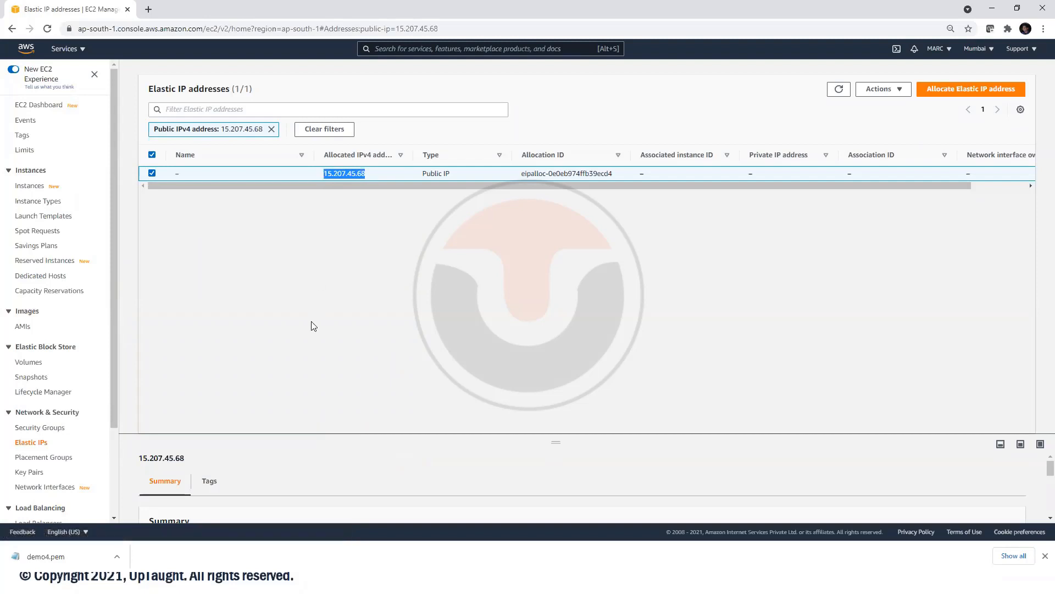
key("alt+Tab")
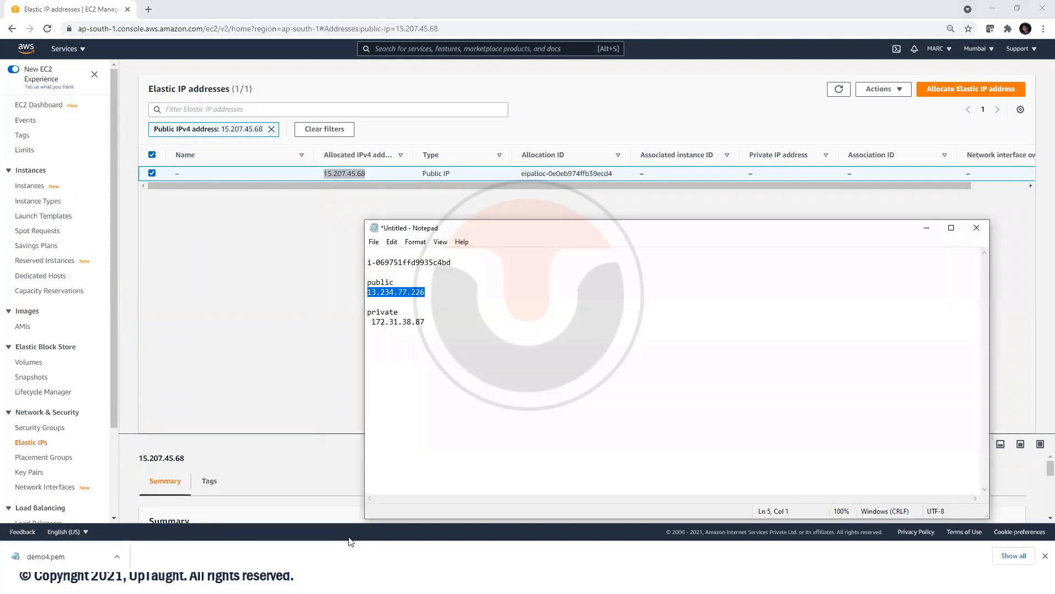
left_click(467, 322)
key("Return")
key("Return")
type("Elast")
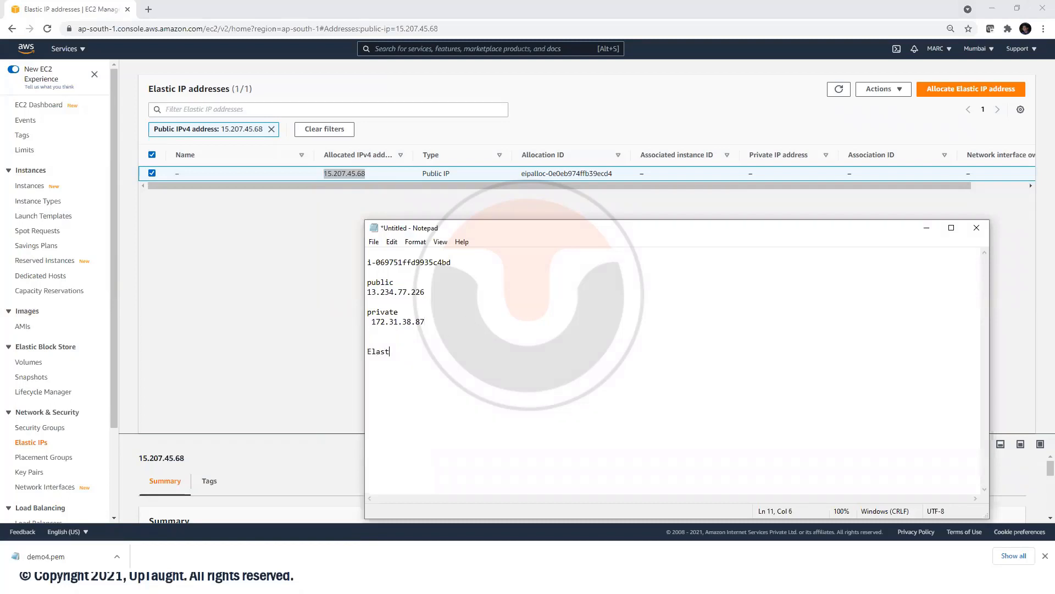
type("ic Ip")
key("ctrl+v")
left_click_drag(469, 352, 415, 352)
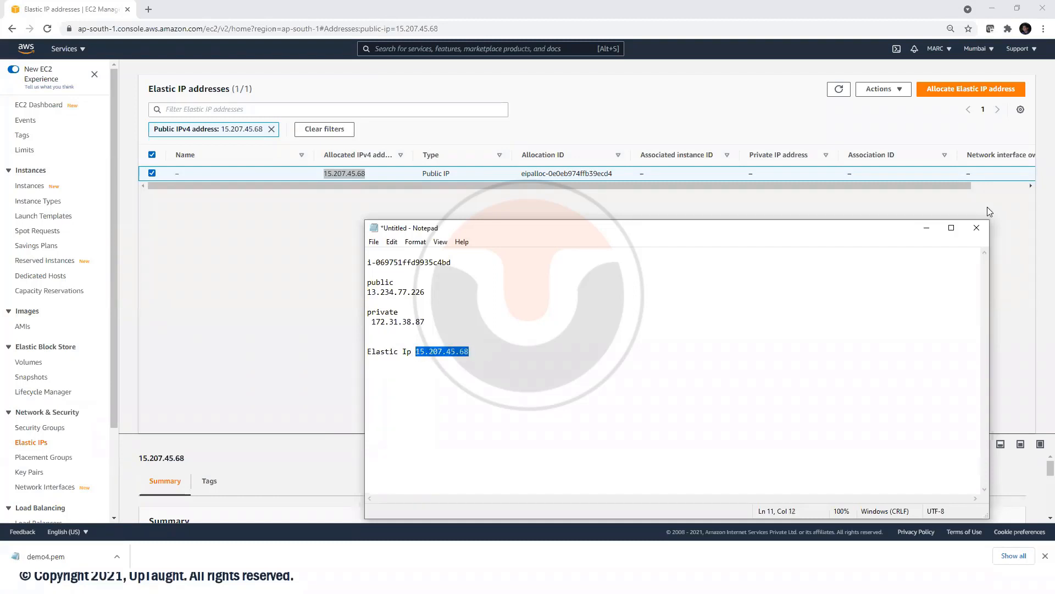
left_click(926, 230)
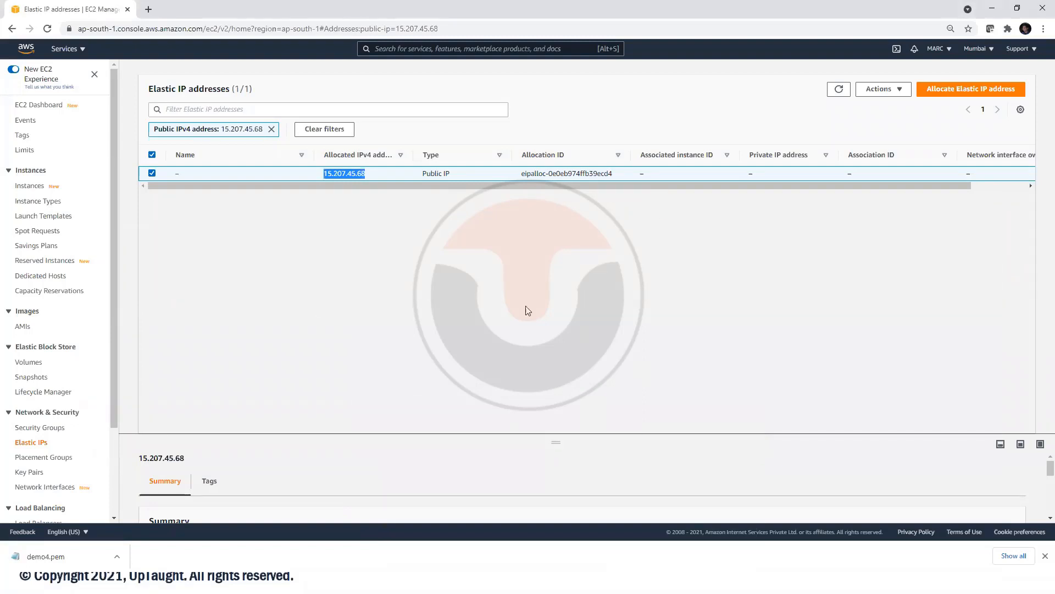
- Open the association form for Elastic IP 15.207.45.68 with resource type Instance, and show the available instances
left_click(277, 223)
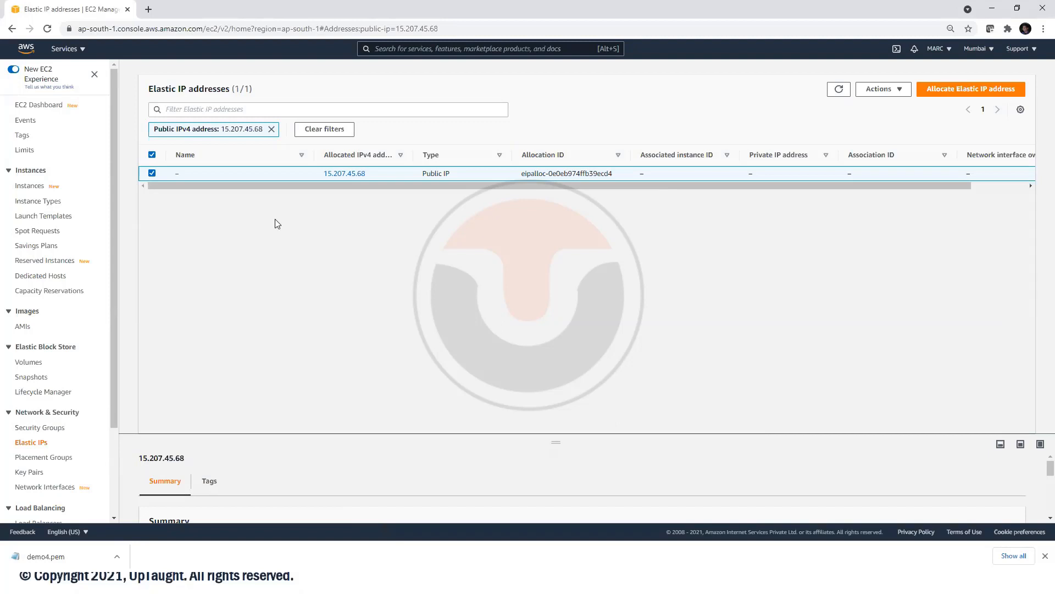
left_click(151, 173)
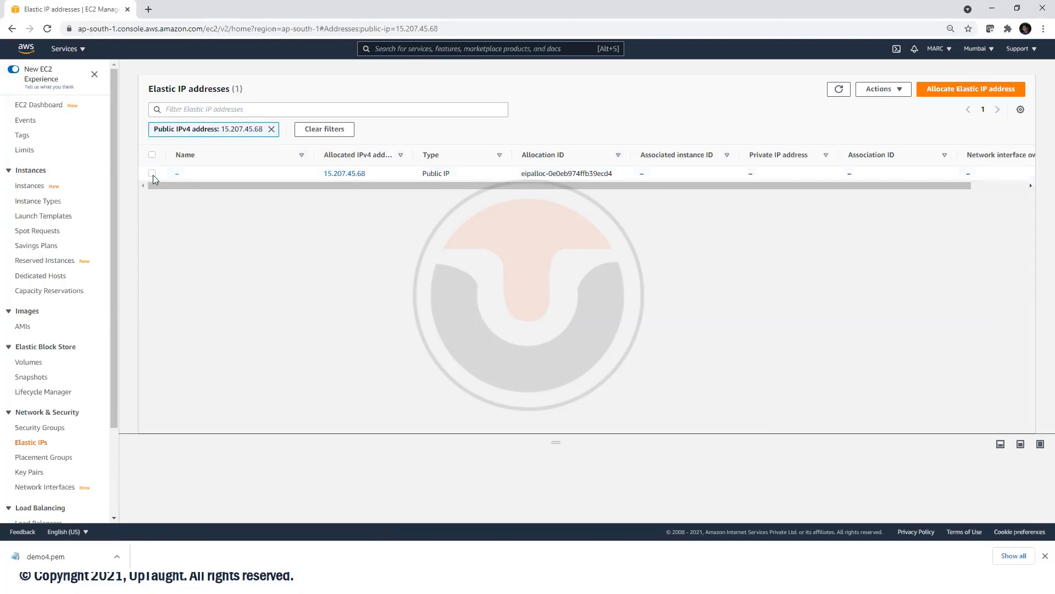
left_click(152, 174)
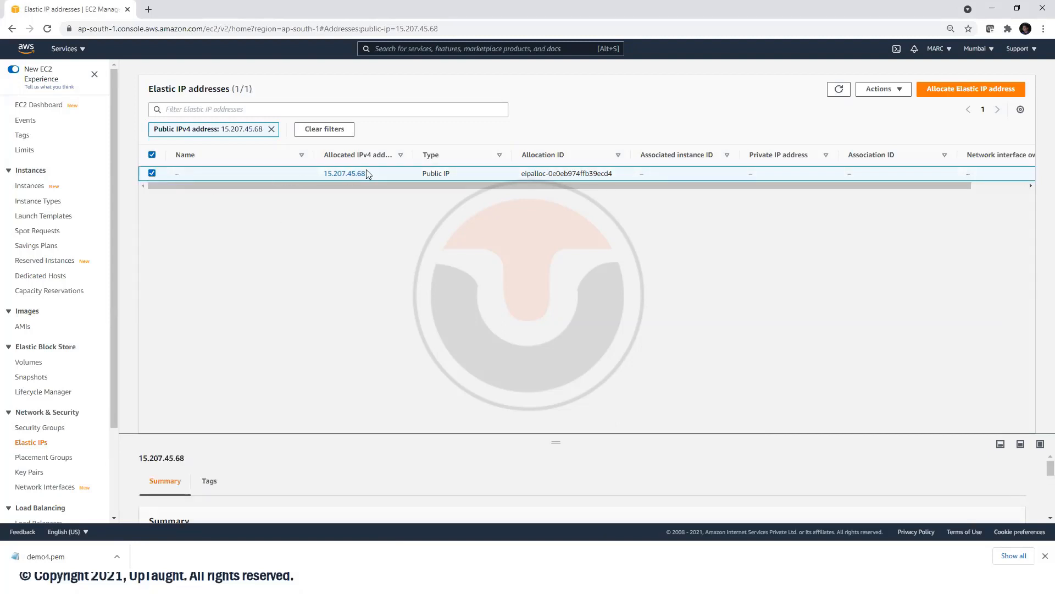
left_click(901, 90)
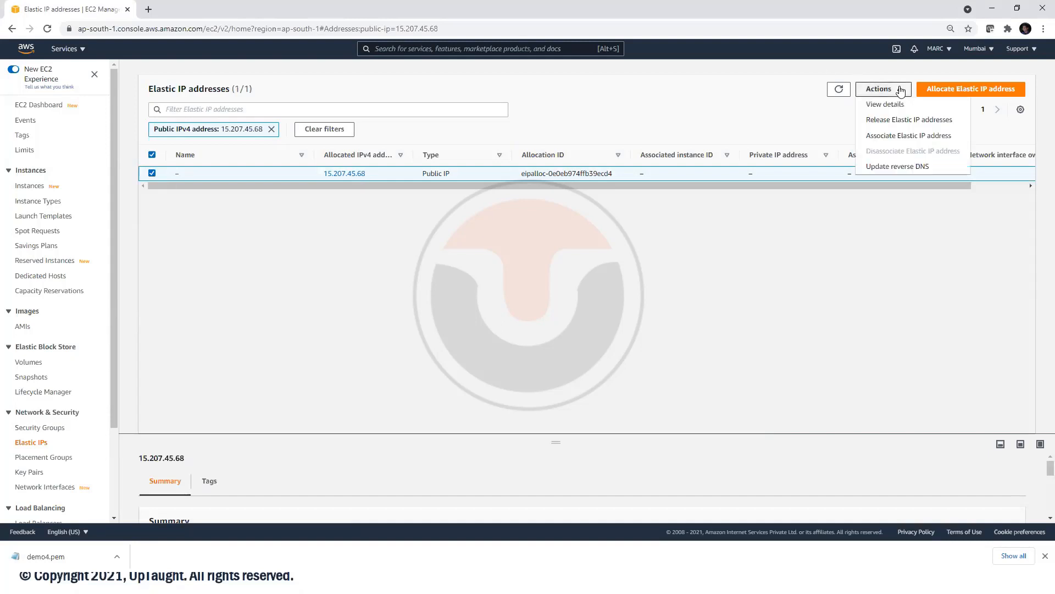
left_click(902, 137)
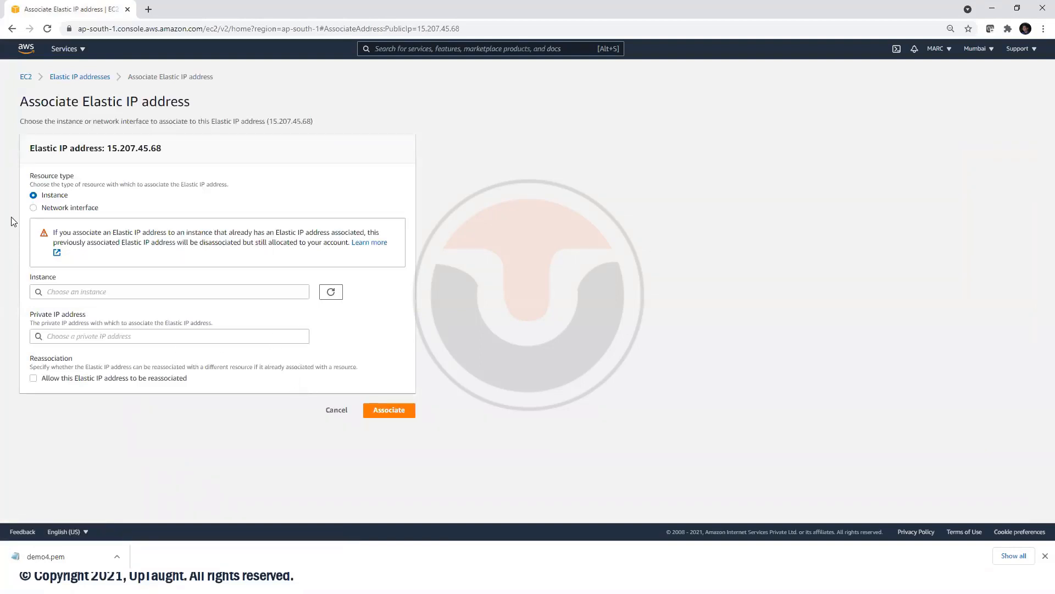
left_click(34, 208)
left_click(34, 196)
left_click_drag(85, 197, 44, 197)
left_click(129, 290)
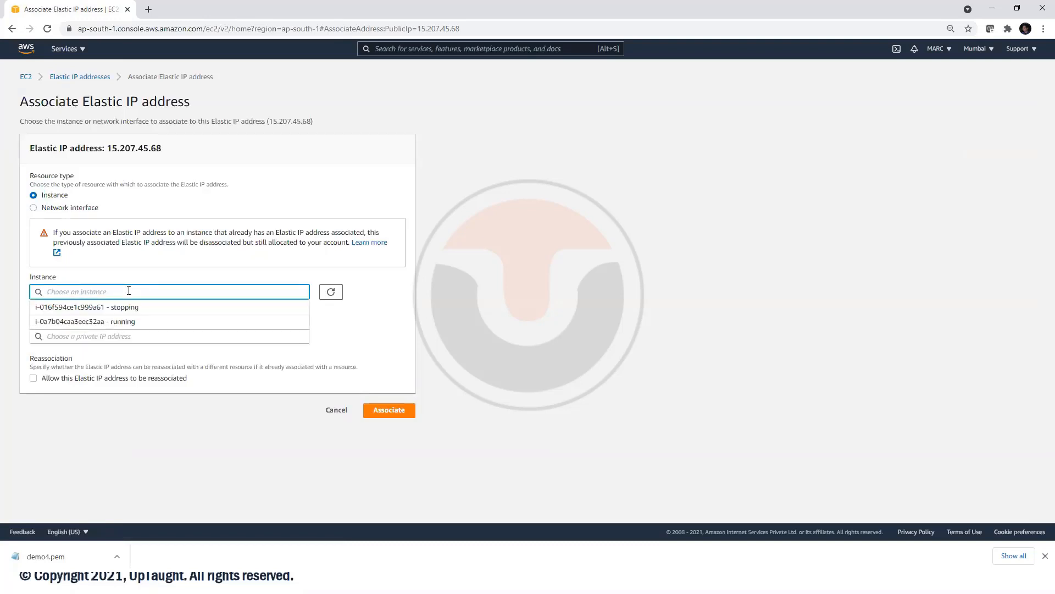
- Check the noted instance ID, then open the Instances list in a second browser tab and examine the running instance's public IPv4 address
key("alt+Tab")
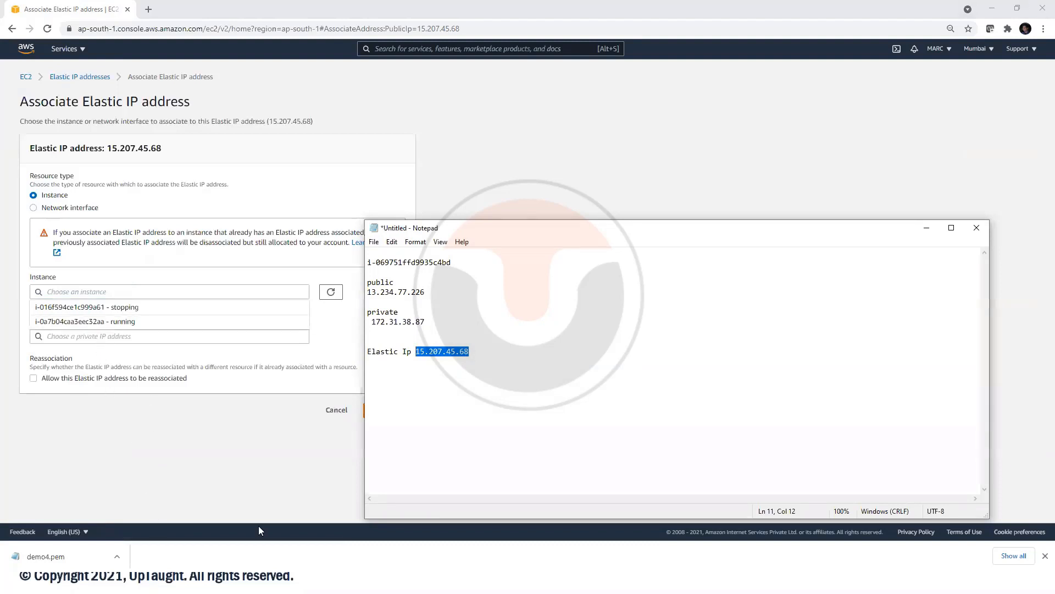
left_click(81, 80)
right_click(81, 80)
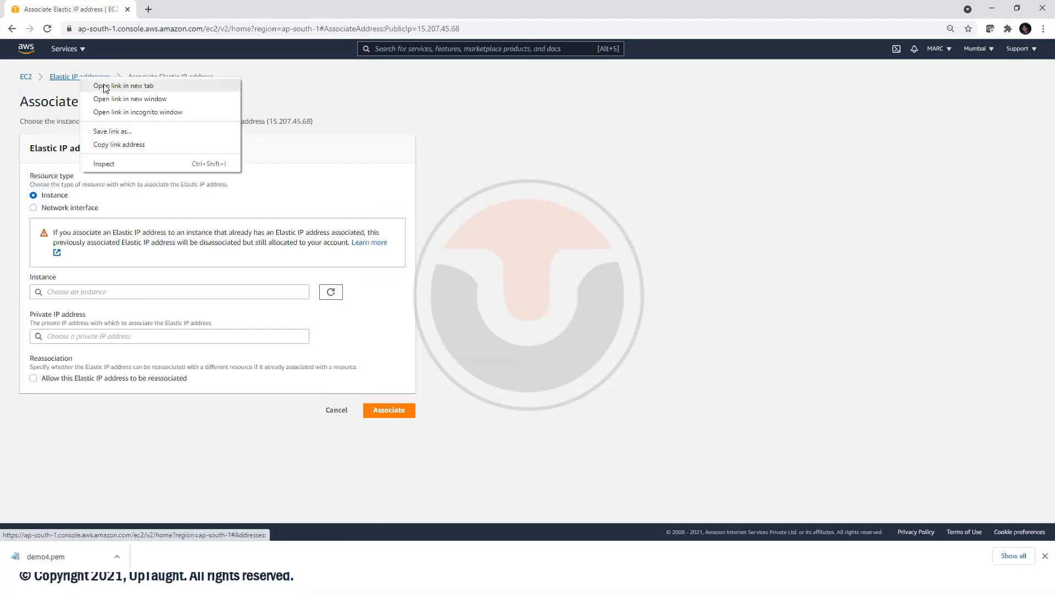
left_click(110, 86)
left_click(191, 7)
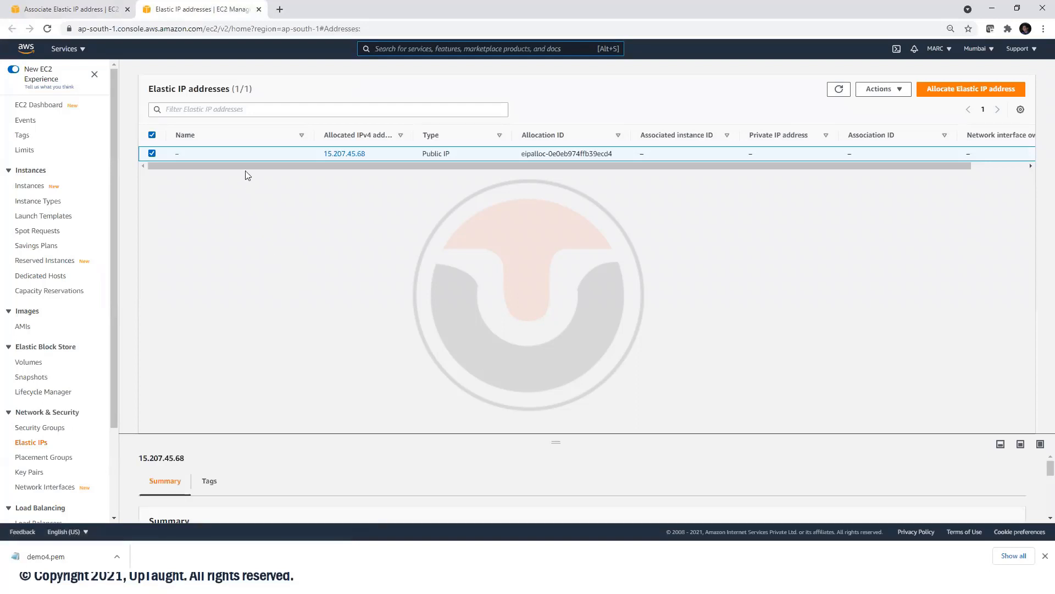
left_click(40, 192)
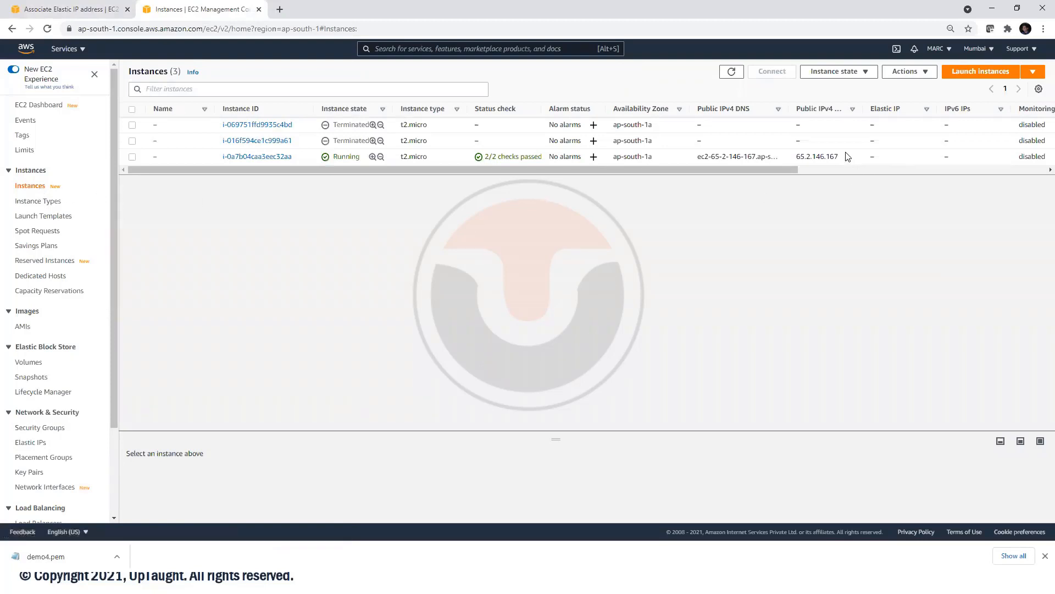
left_click_drag(847, 157, 786, 157)
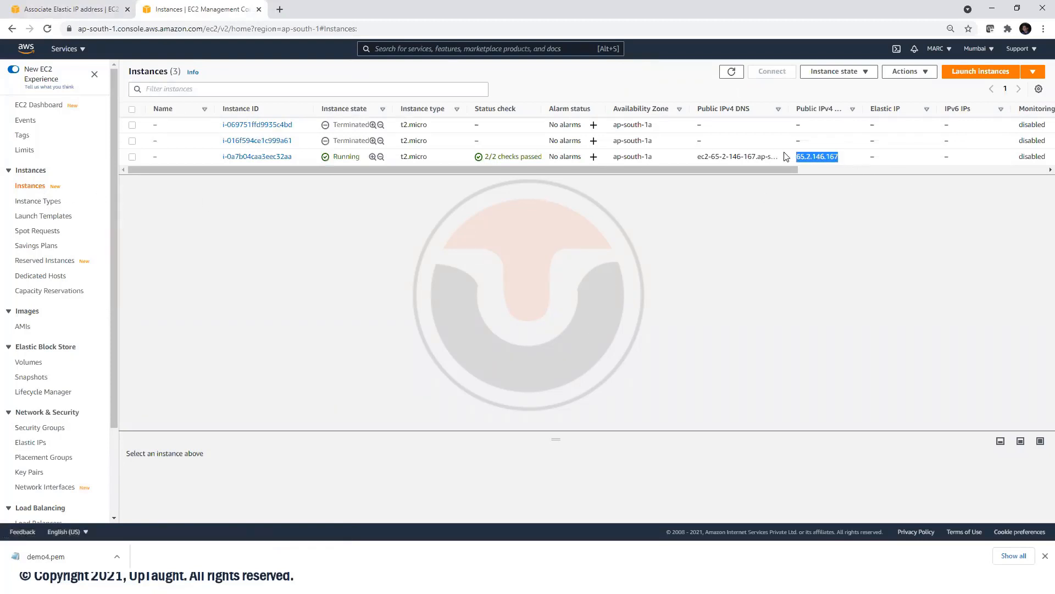
left_click(736, 157)
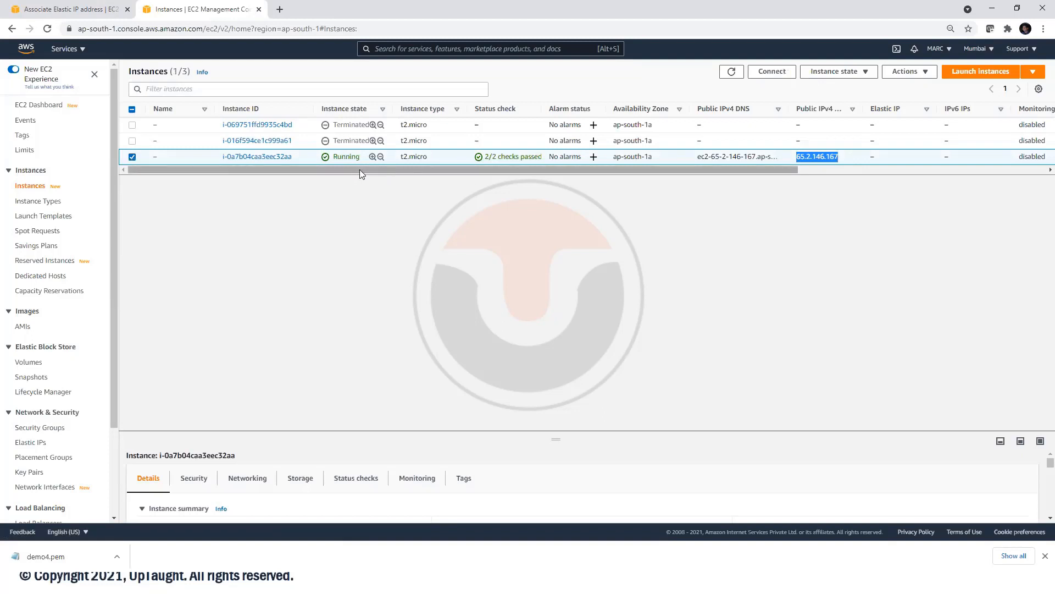
left_click(845, 161)
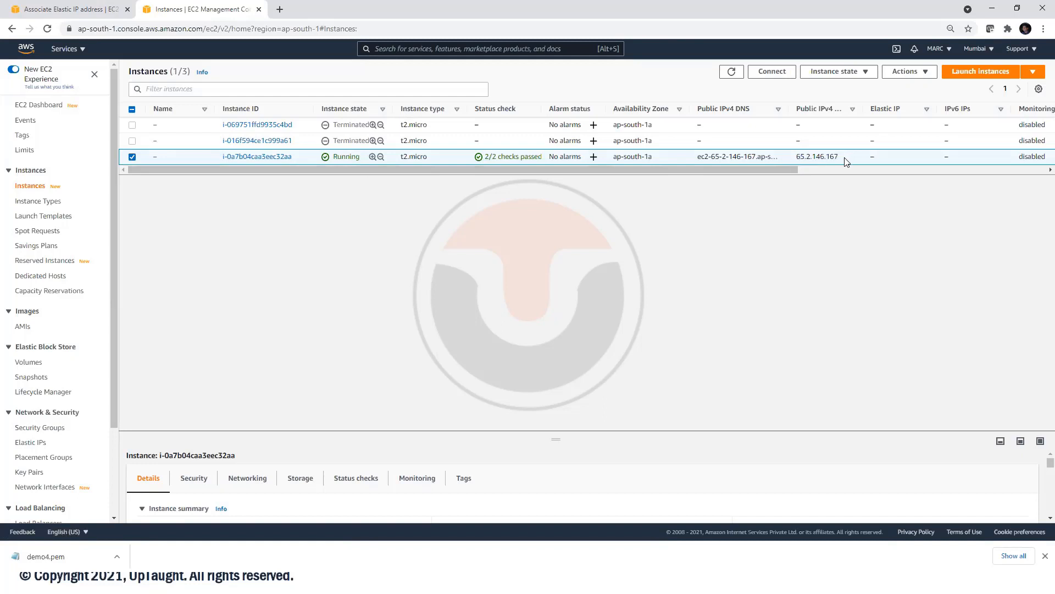
- Associate Elastic IP 15.207.45.68 with the running instance i-0a7b04caa3eec32aa
left_click_drag(847, 162, 797, 158)
left_click_drag(297, 157, 225, 157)
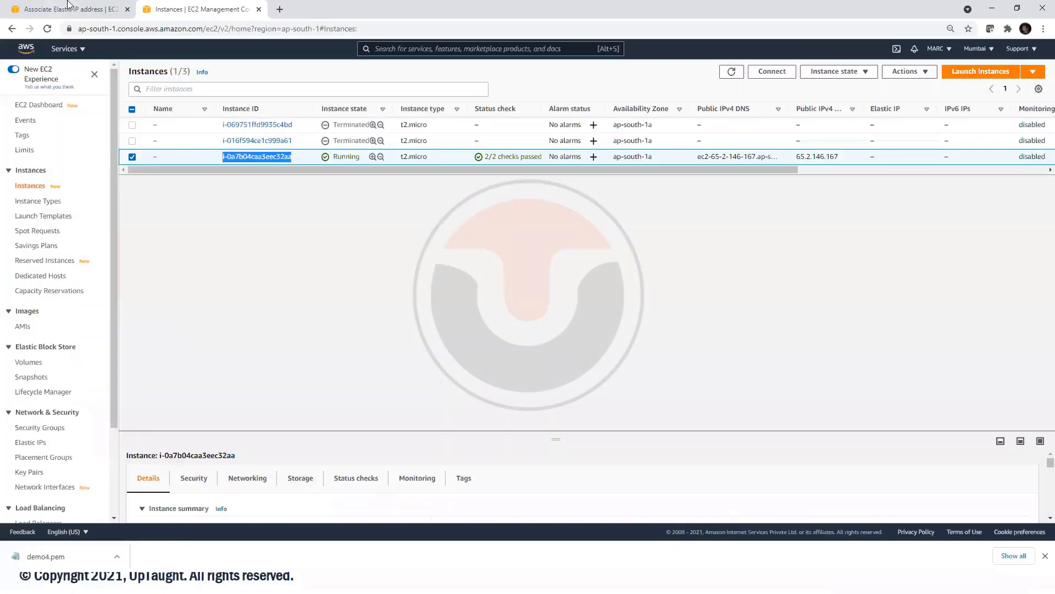
left_click(68, 8)
left_click(164, 290)
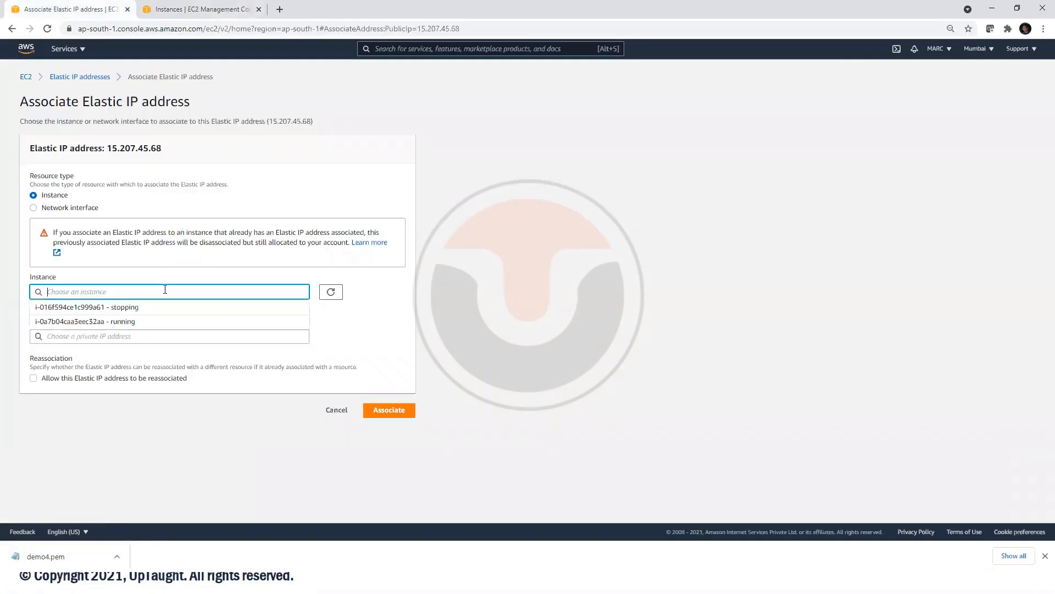
left_click(163, 321)
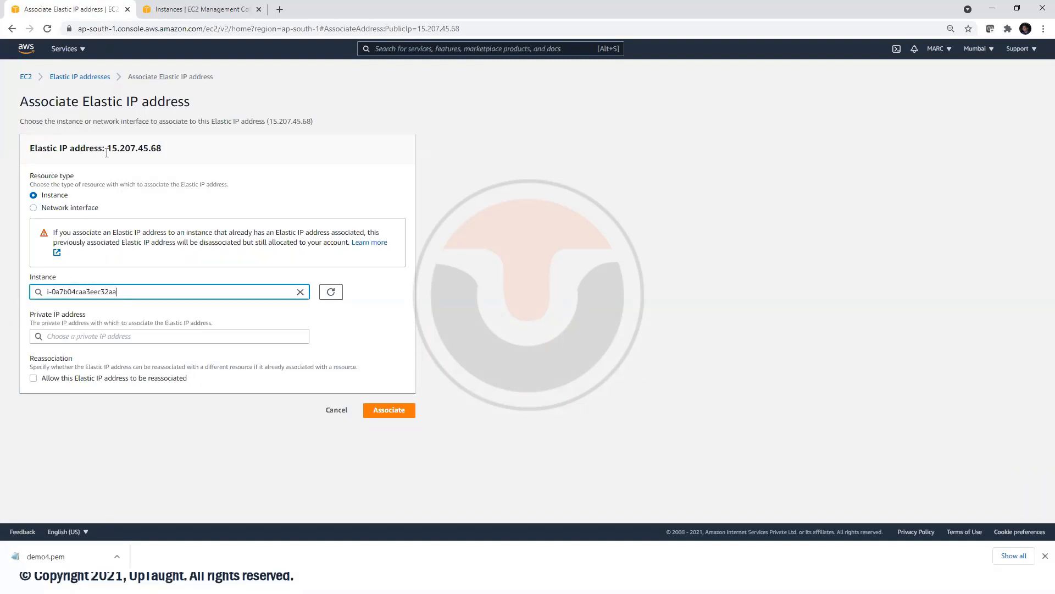
left_click_drag(107, 153, 174, 156)
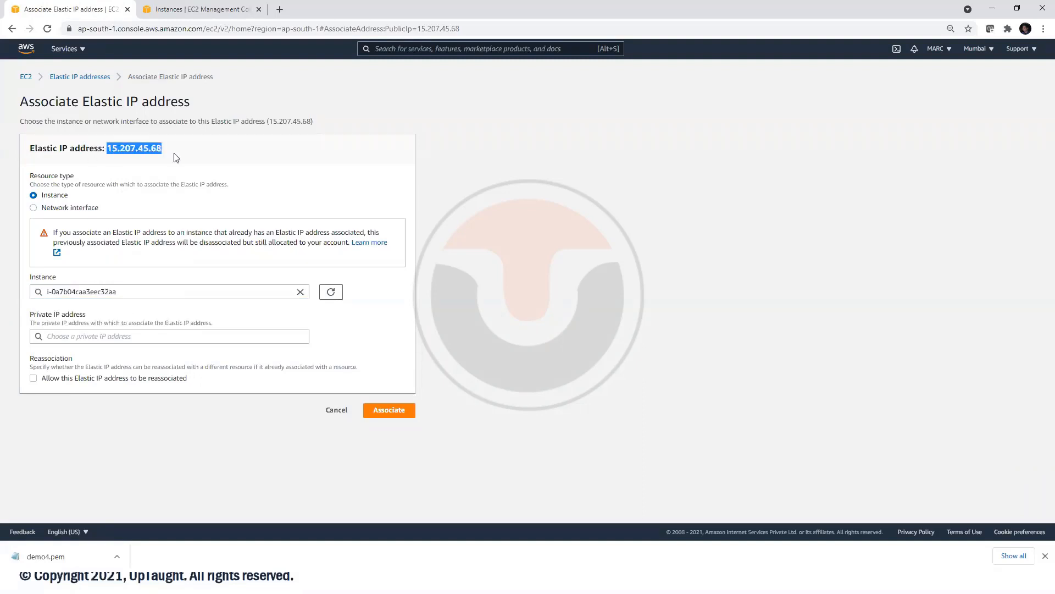
left_click(382, 410)
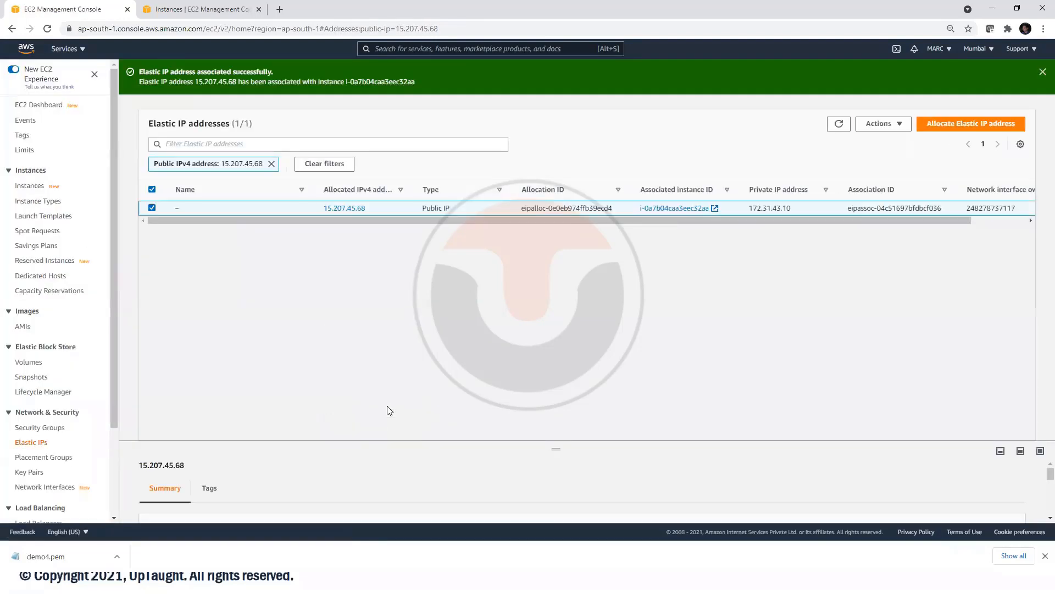
left_click_drag(140, 72, 276, 69)
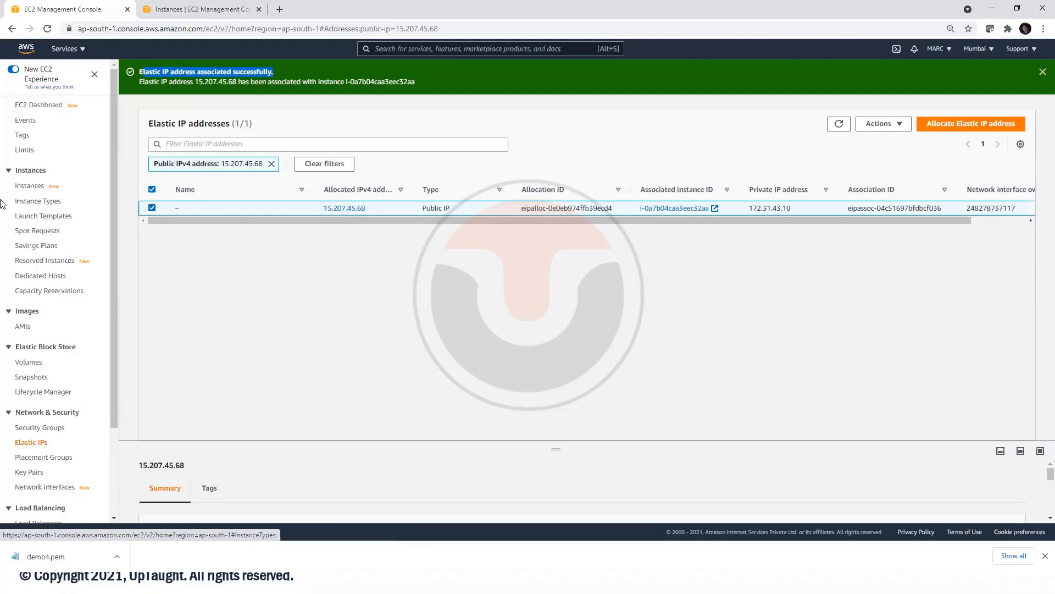
- Refresh the Instances list and open the summary of instance i-0a7b04caa3eec32aa to examine its Elastic and public IPv4 addresses
left_click(30, 189)
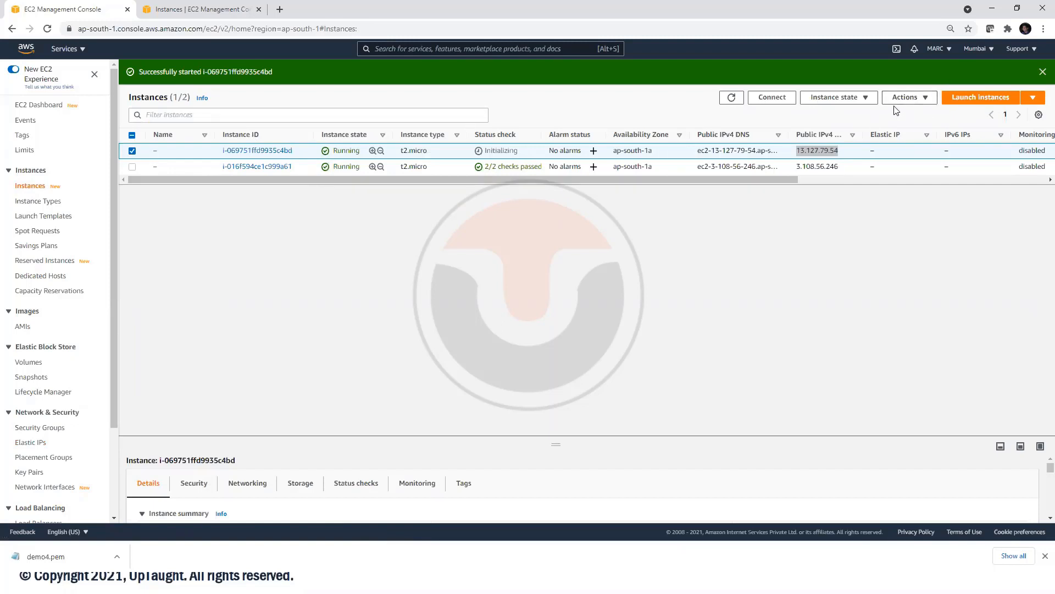
left_click(728, 98)
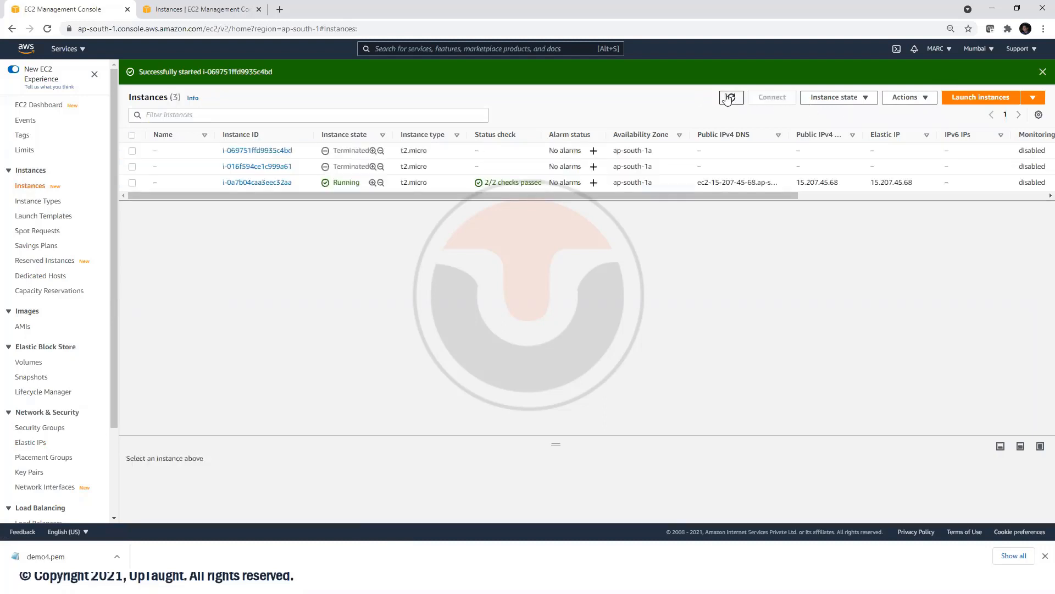
left_click(266, 182)
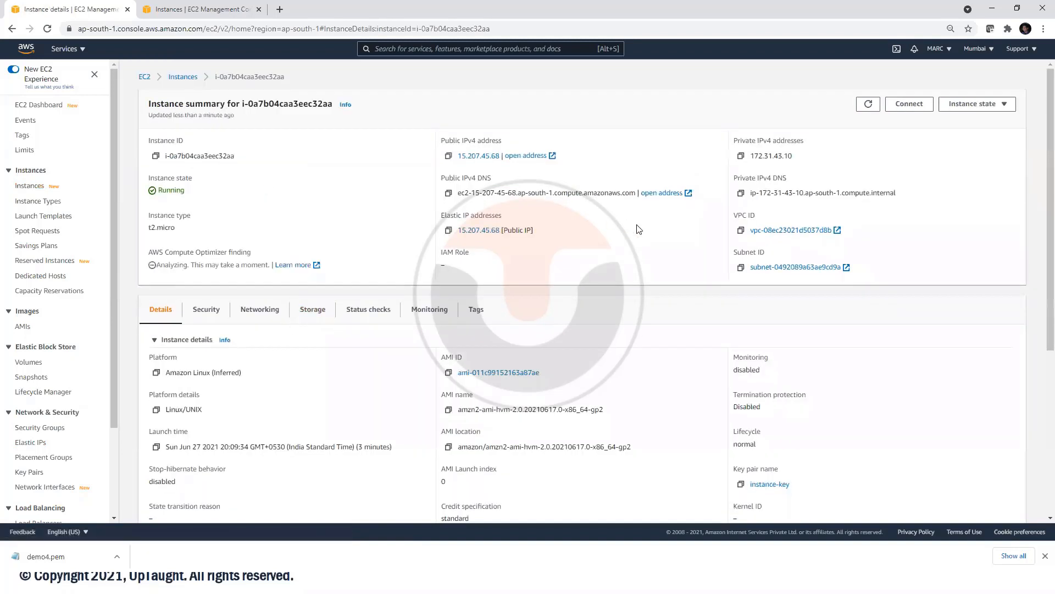
left_click_drag(533, 230, 443, 207)
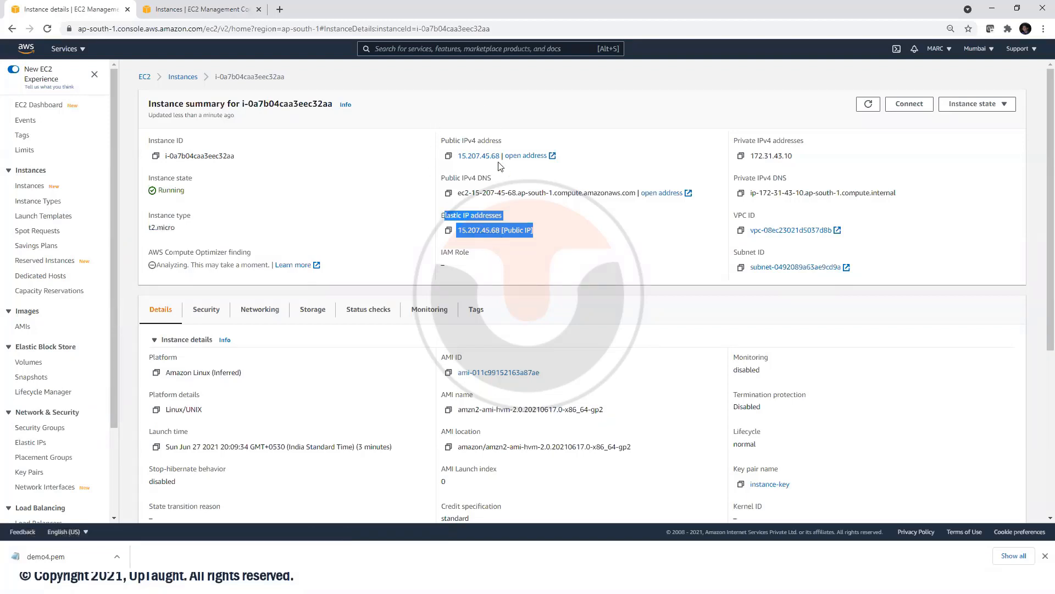
- Reboot instance i-0a7b04caa3eec32aa from its summary page and confirm the reboot
left_click(968, 108)
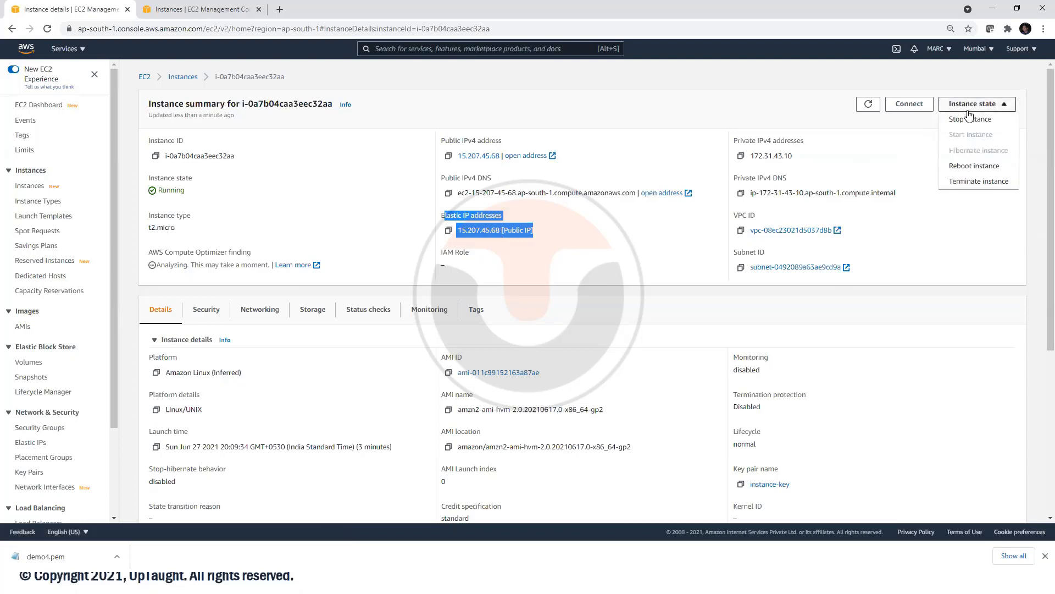
left_click(975, 174)
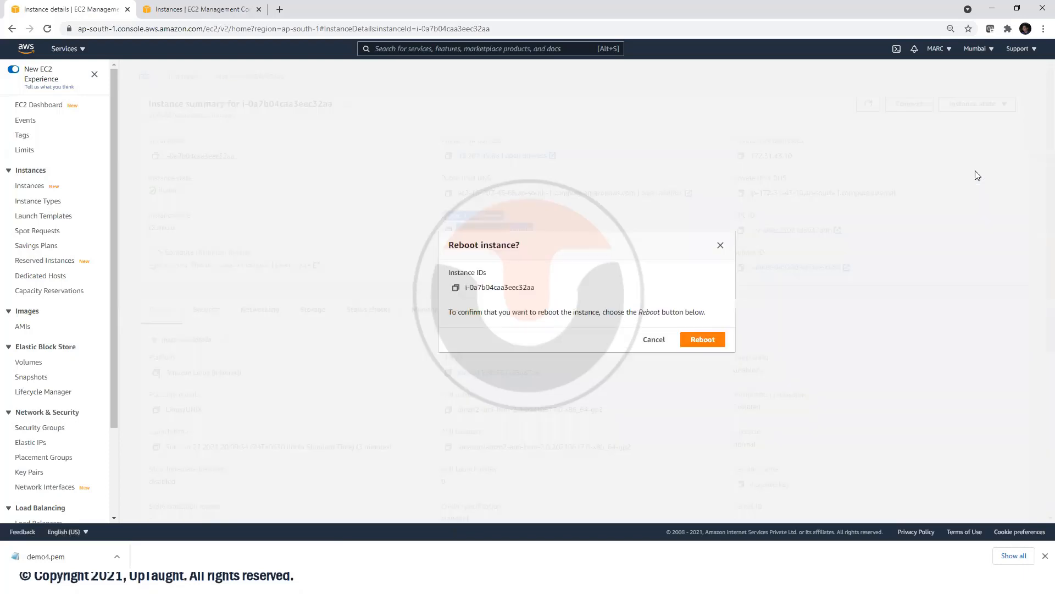
left_click(708, 346)
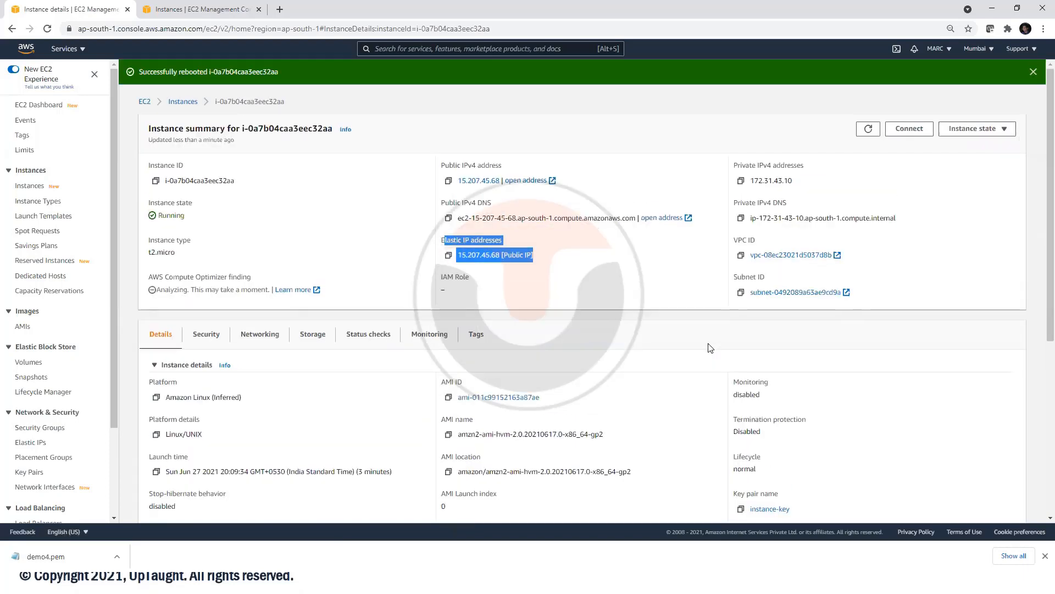
- Return to the Instances list and refresh it to check the rebooted instance's state and IP addresses
left_click(182, 101)
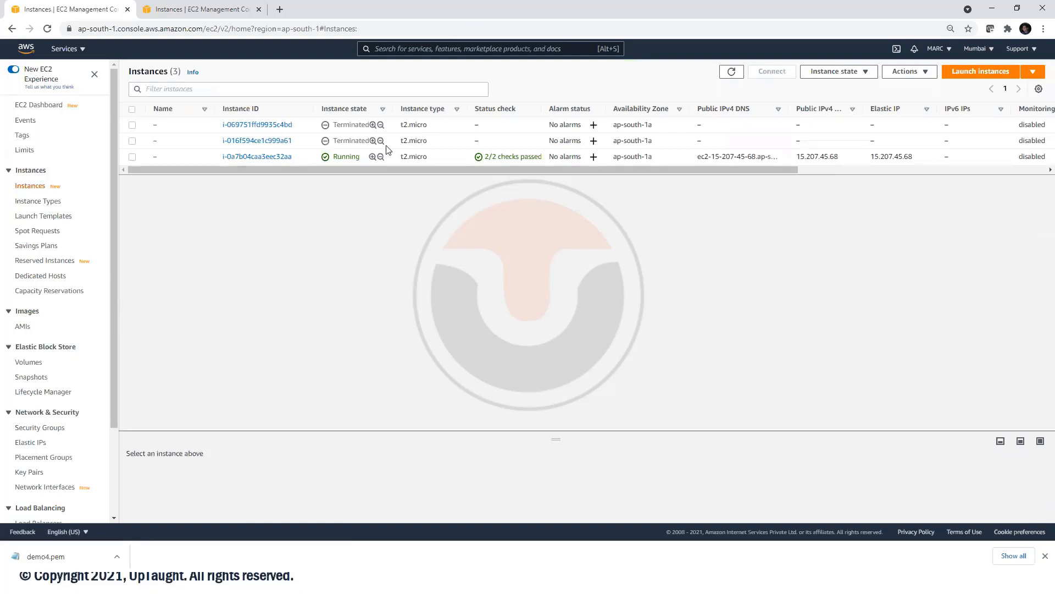
left_click(728, 72)
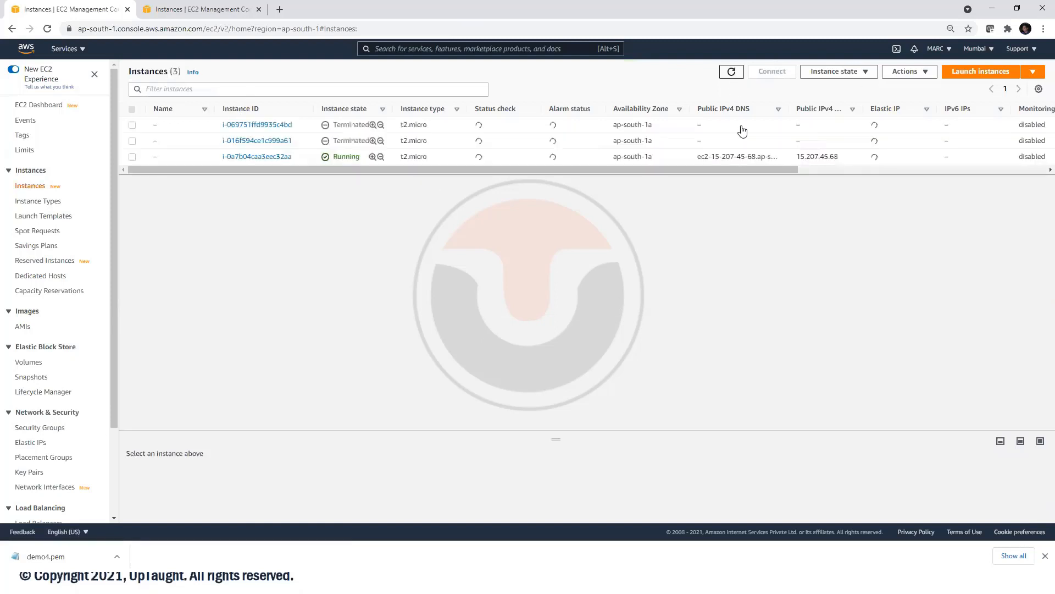
left_click(730, 72)
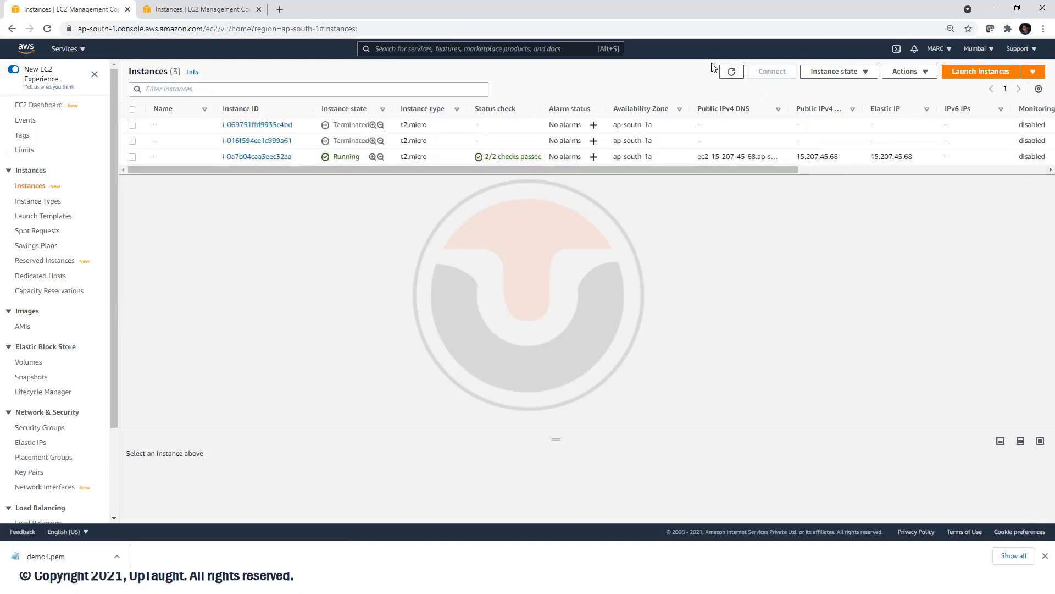
left_click(732, 72)
left_click(733, 72)
left_click(733, 72)
- Stop the running instance i-0a7b04caa3eec32aa and confirm the stop
left_click(146, 158)
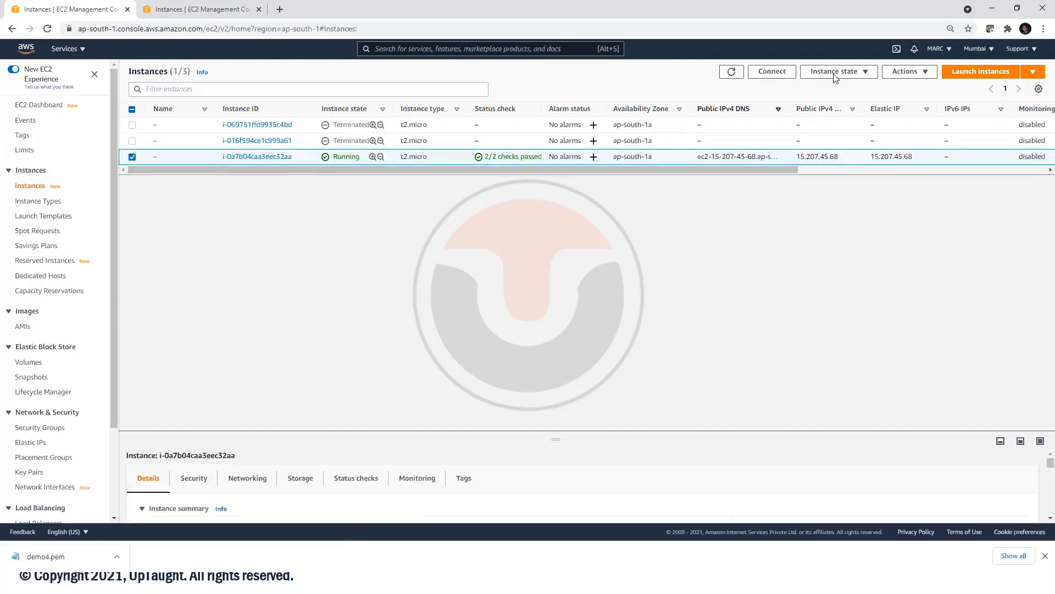
left_click(902, 75)
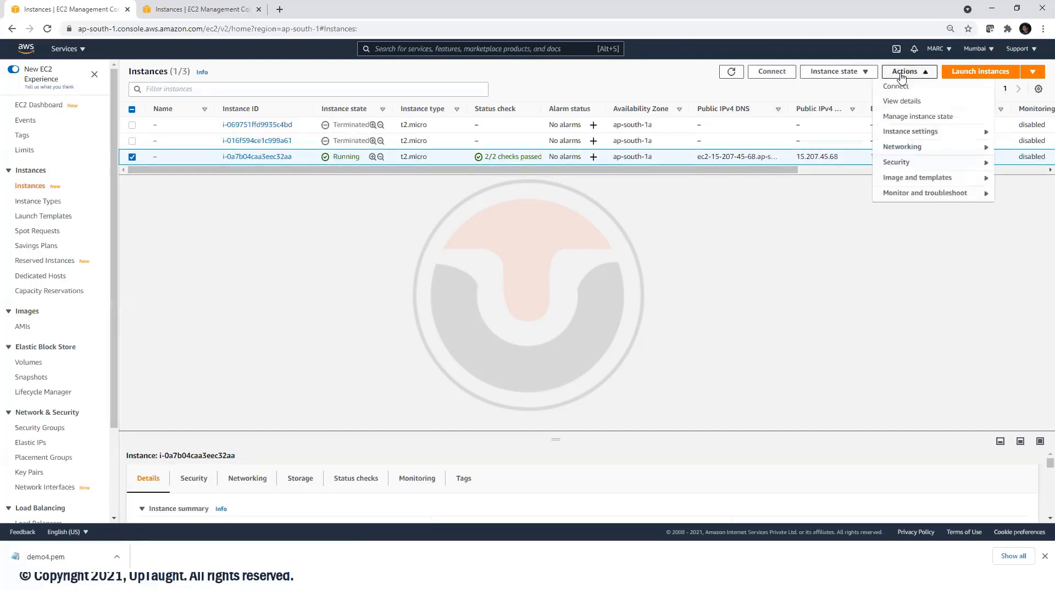
left_click(835, 72)
left_click(828, 88)
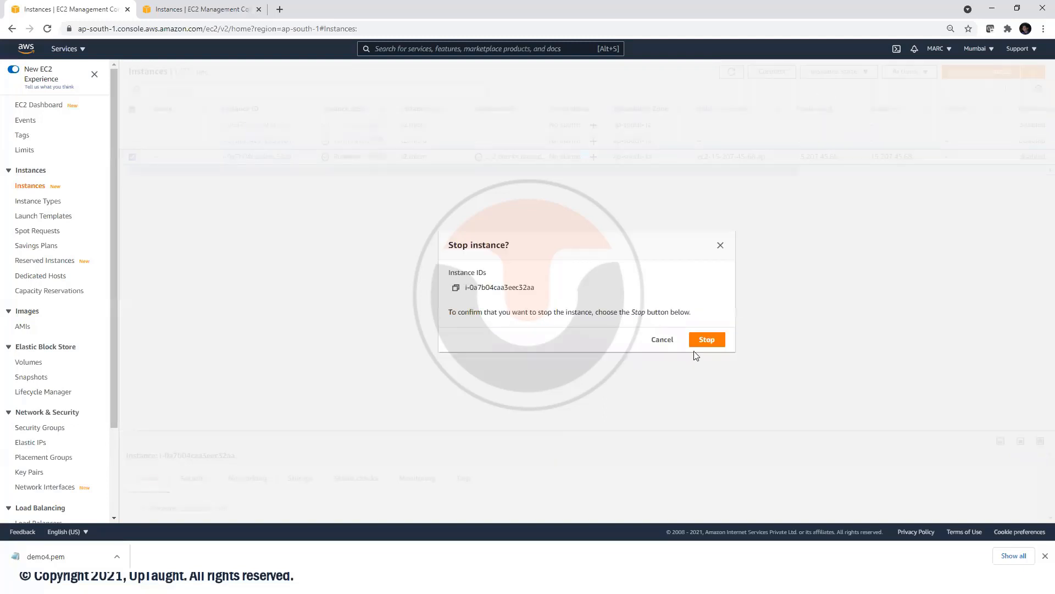
left_click(715, 341)
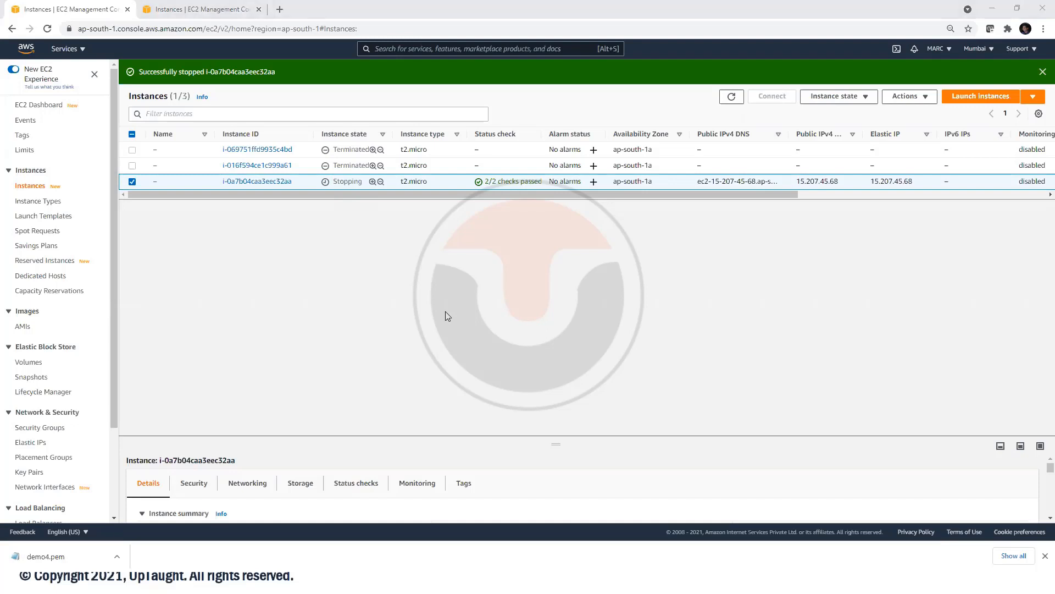
- Compare the Elastic IP in the Notepad notes with the instance's public address, and refresh the Instances list to check its state
key("alt+Tab")
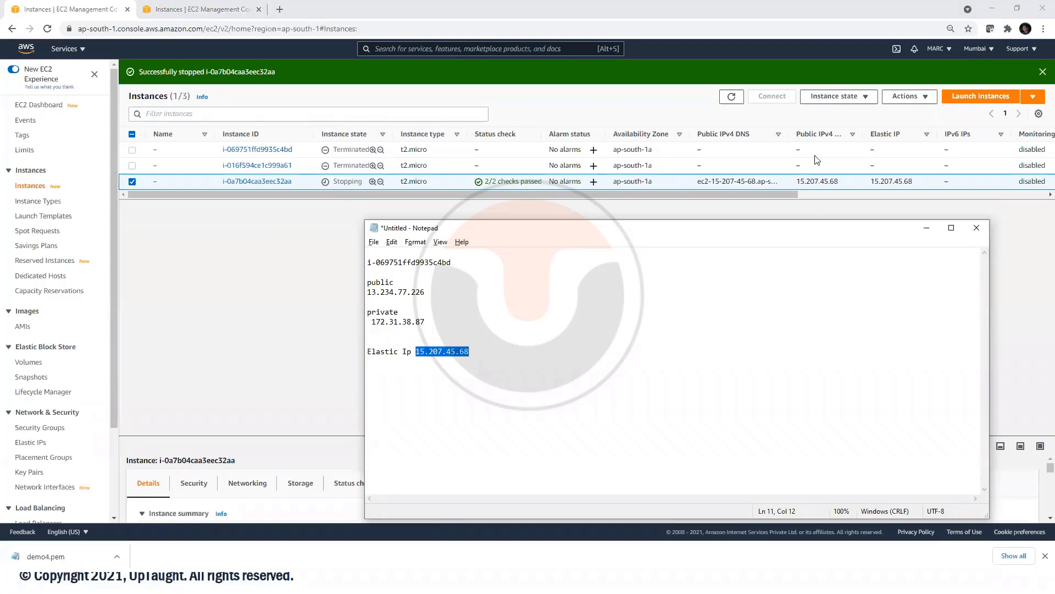
left_click(259, 221)
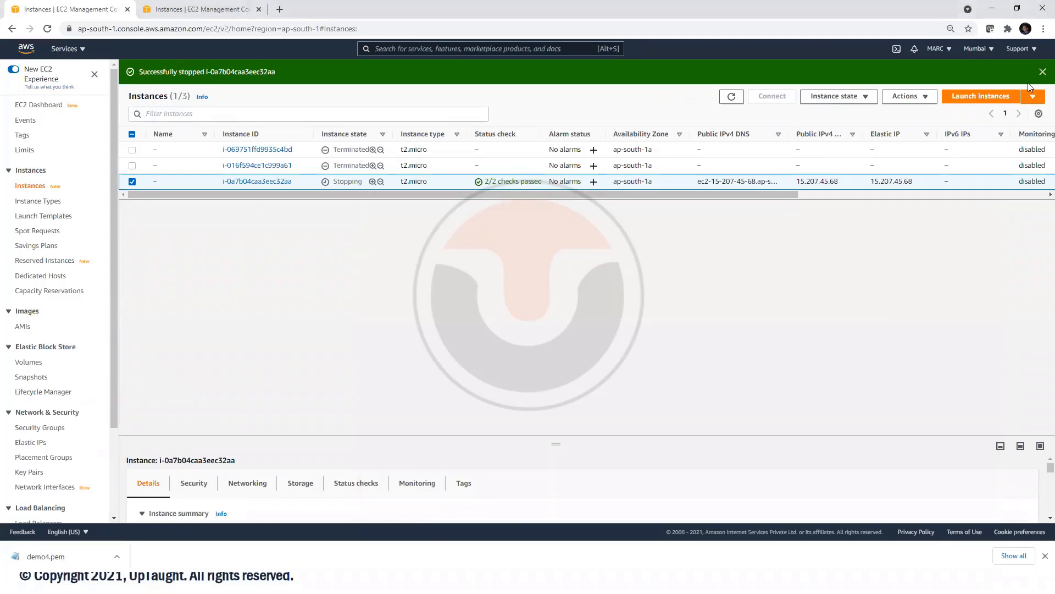
left_click(732, 98)
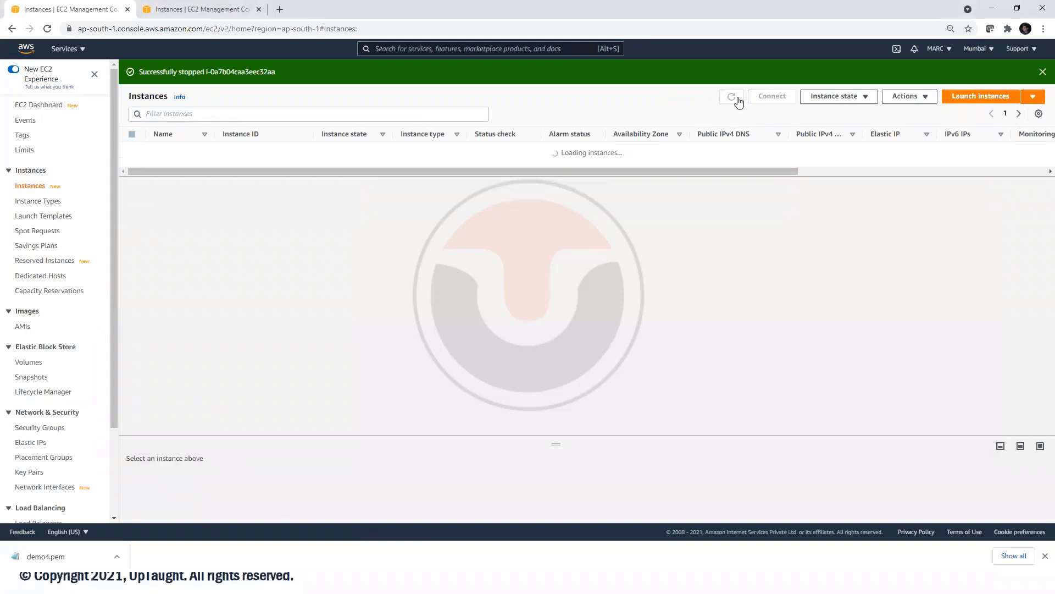
left_click(732, 97)
left_click(733, 97)
left_click(735, 99)
left_click(736, 100)
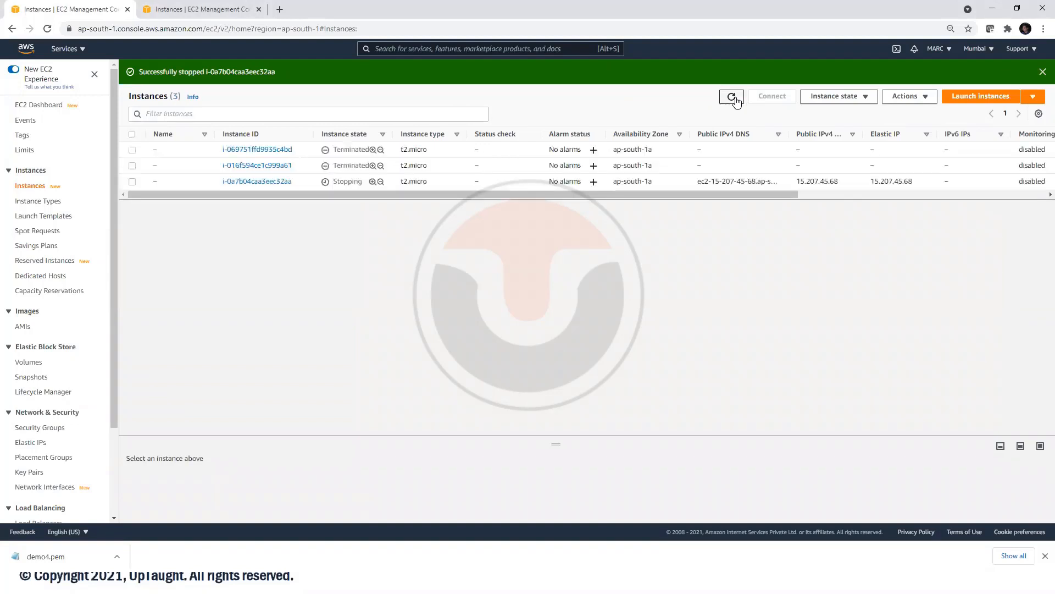
left_click(735, 99)
left_click(736, 99)
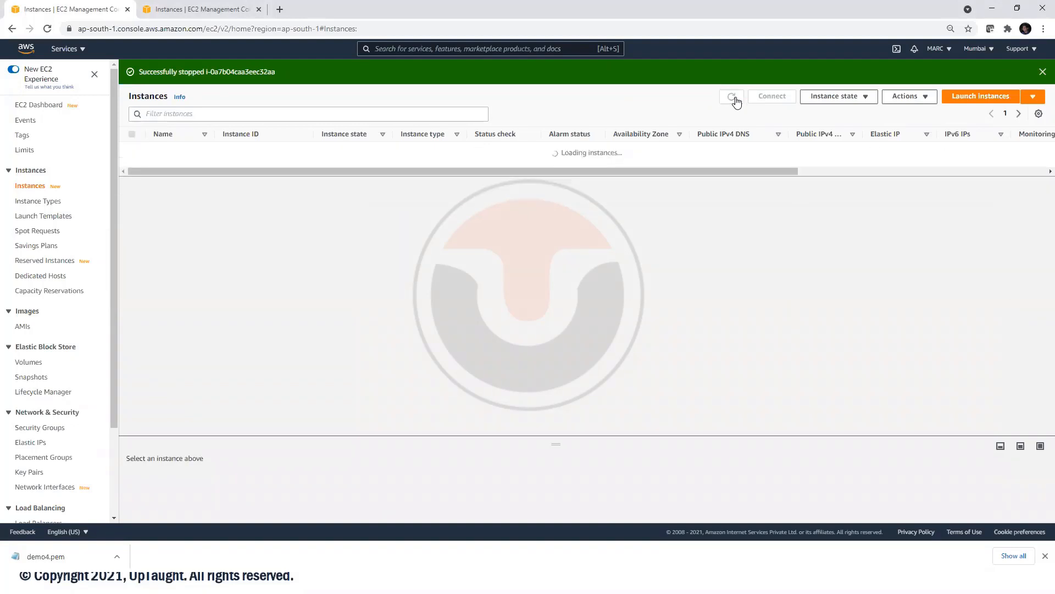
left_click(732, 97)
left_click(731, 97)
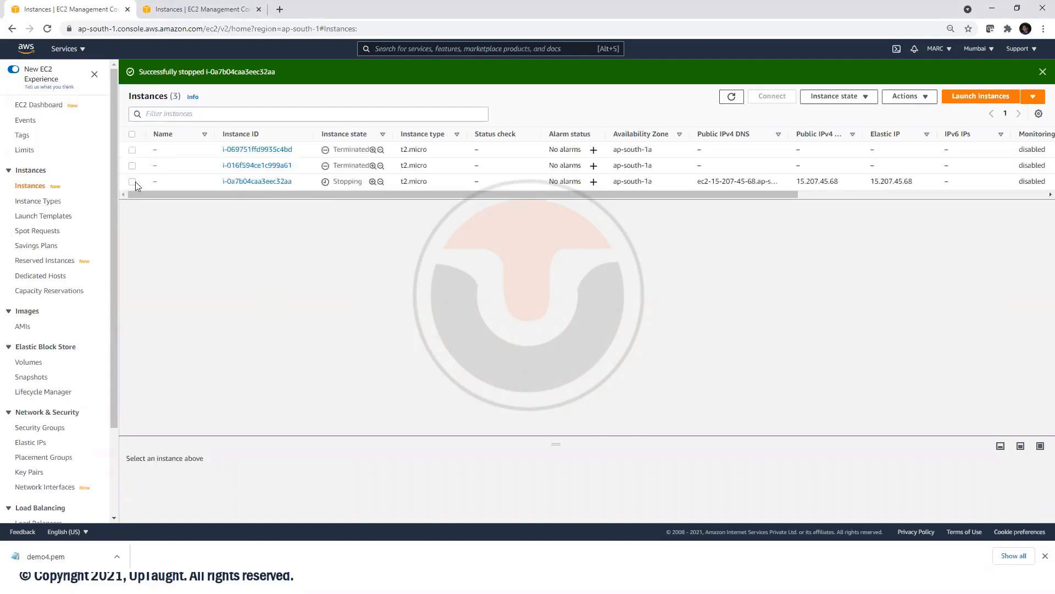
- Examine which state changes are available for instance i-0a7b04caa3eec32aa while it is stopping, without applying any
left_click(132, 181)
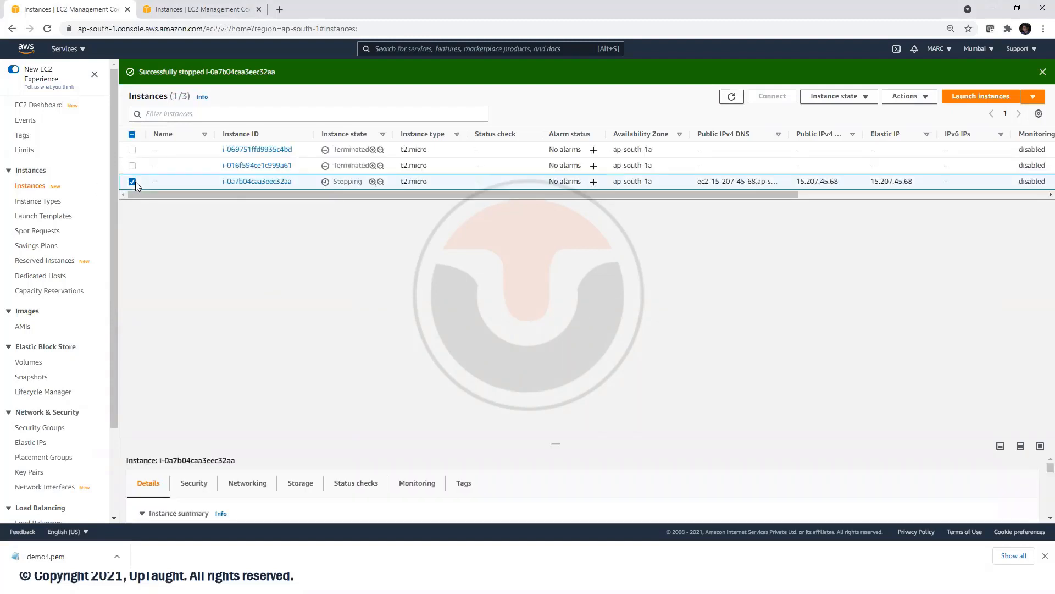
left_click(897, 99)
left_click(850, 97)
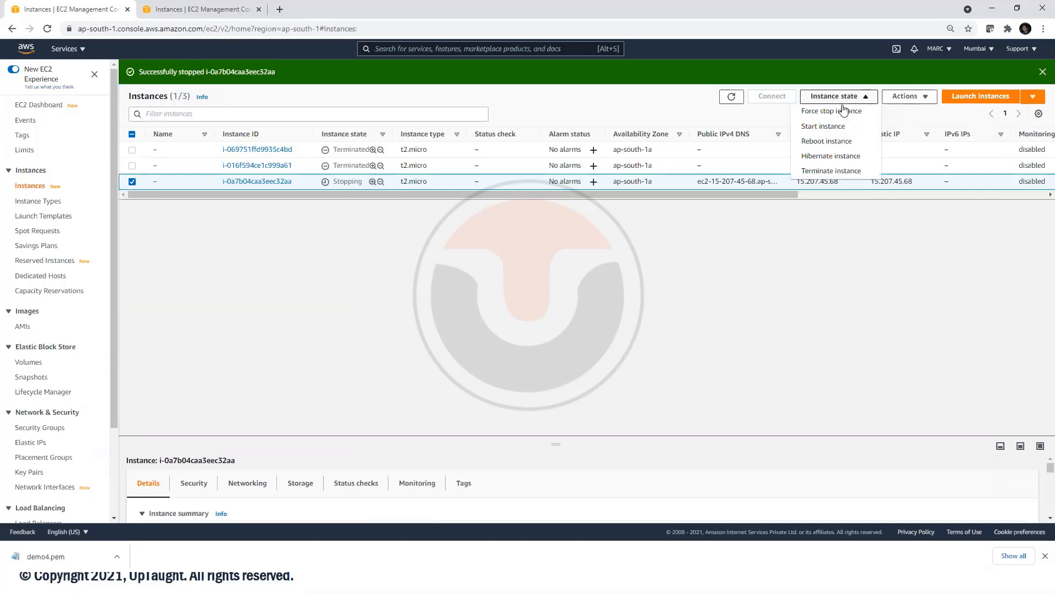
left_click(704, 355)
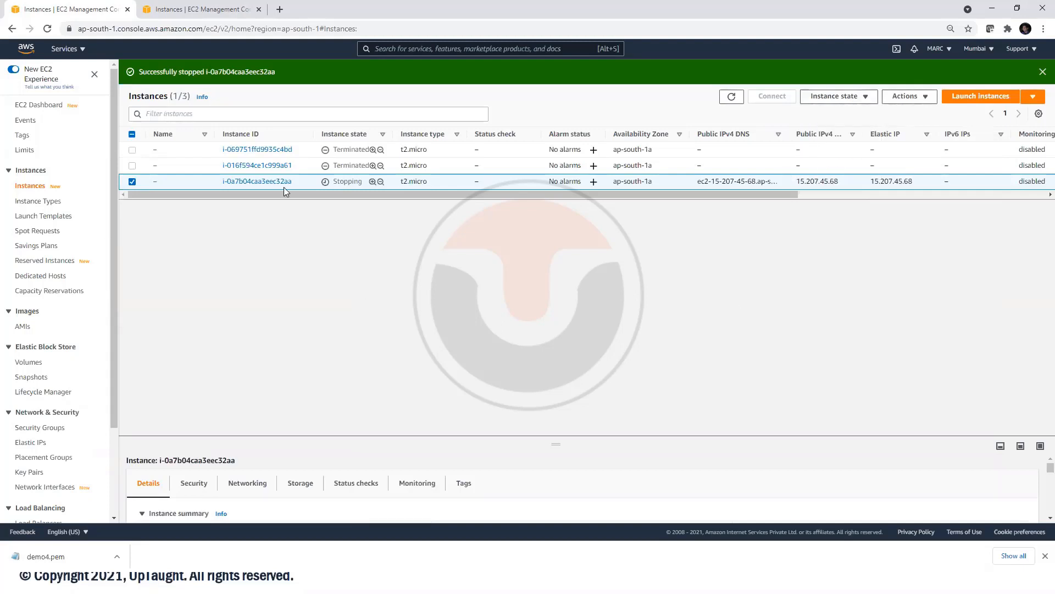
- Close the duplicate Instances tab in the browser and switch to the slide presentation
left_click(212, 4)
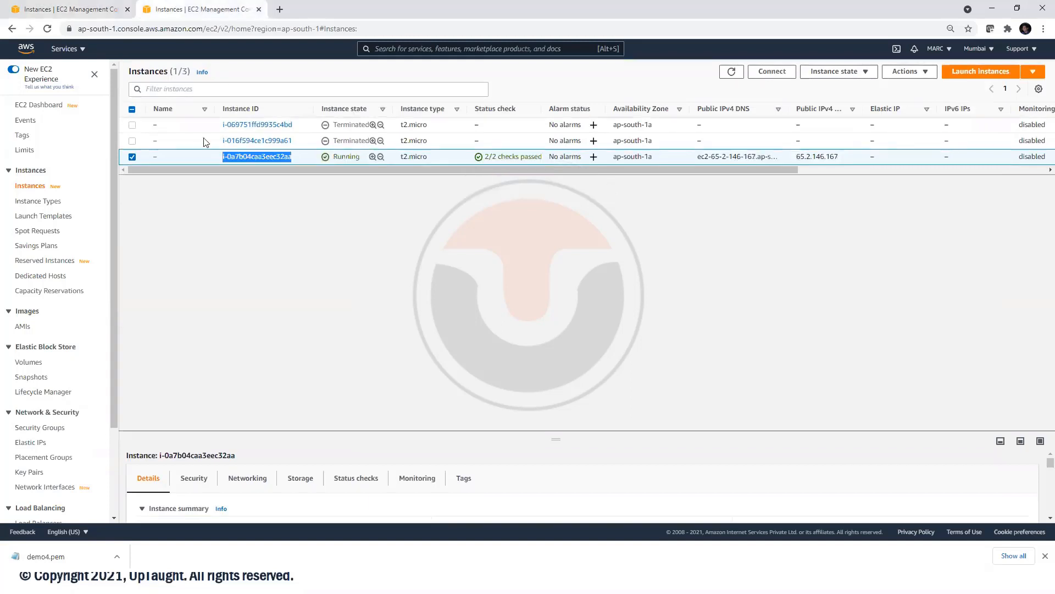
left_click(259, 11)
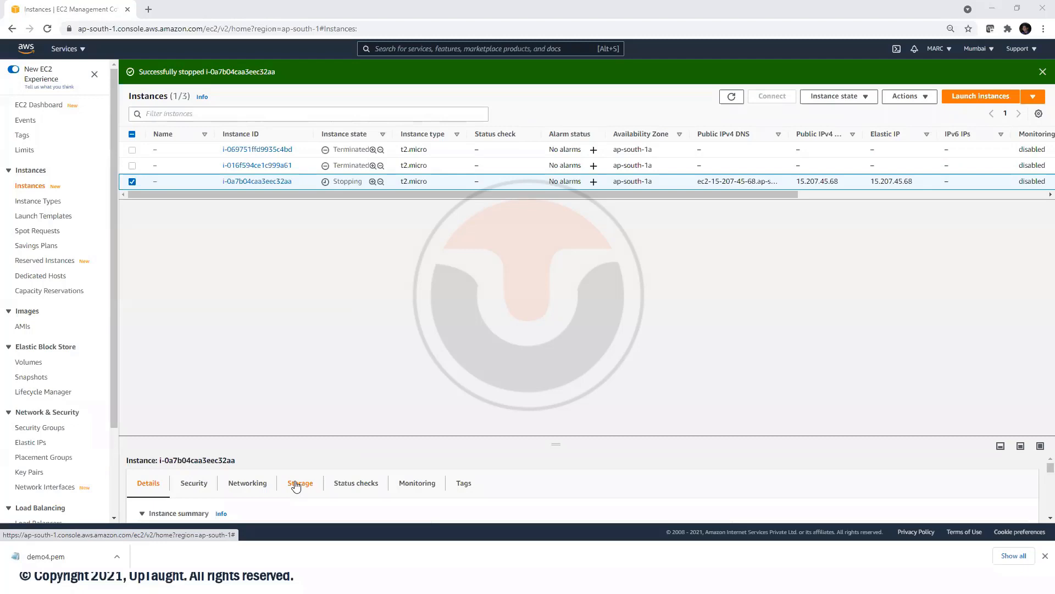
key("alt+Tab")
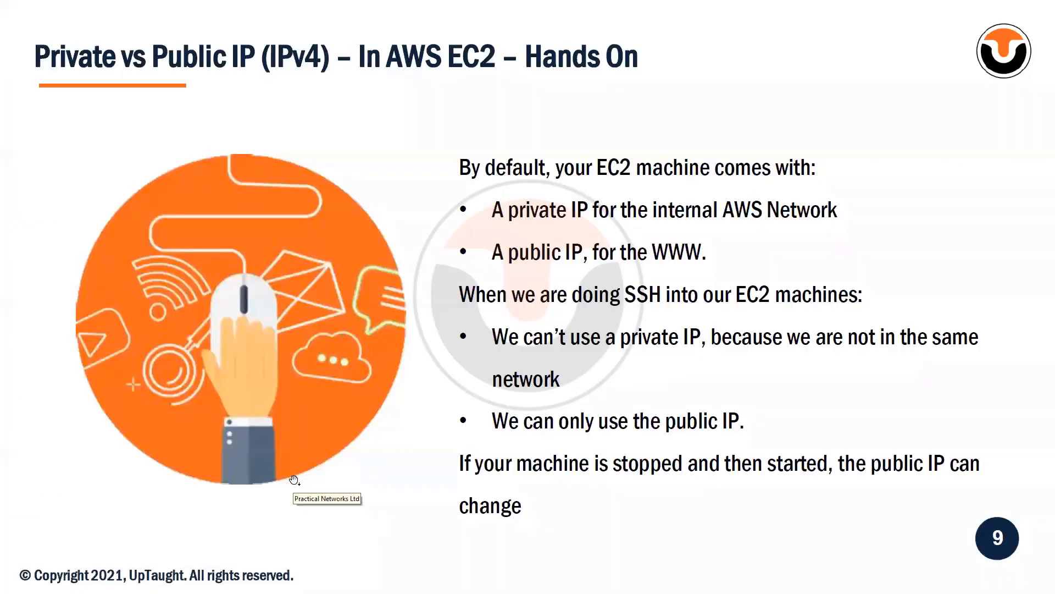
left_click(321, 473)
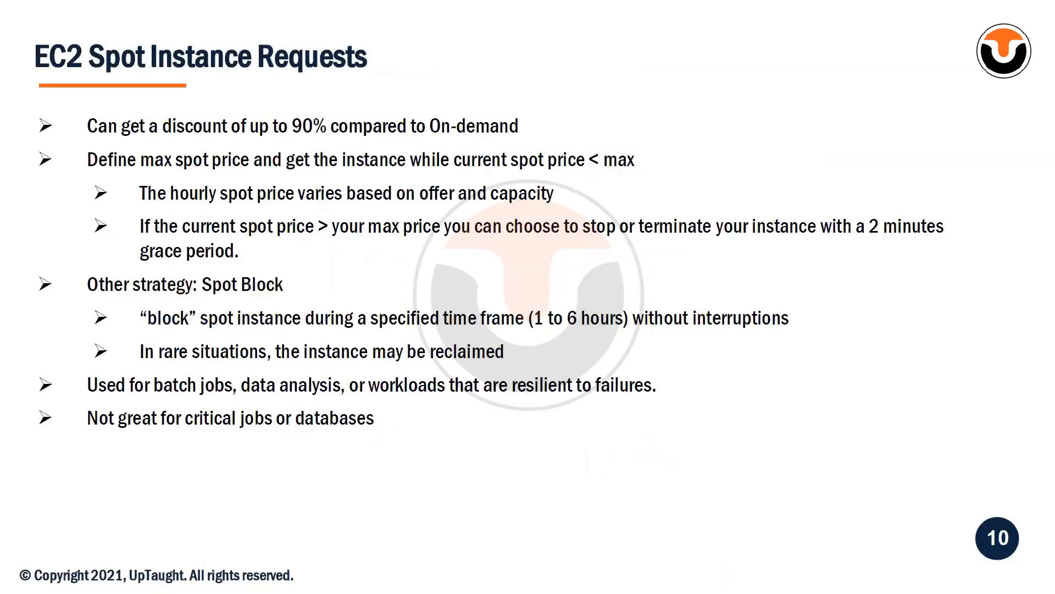
scroll(316, 411, "up", 3)
scroll(317, 411, "down", 2)
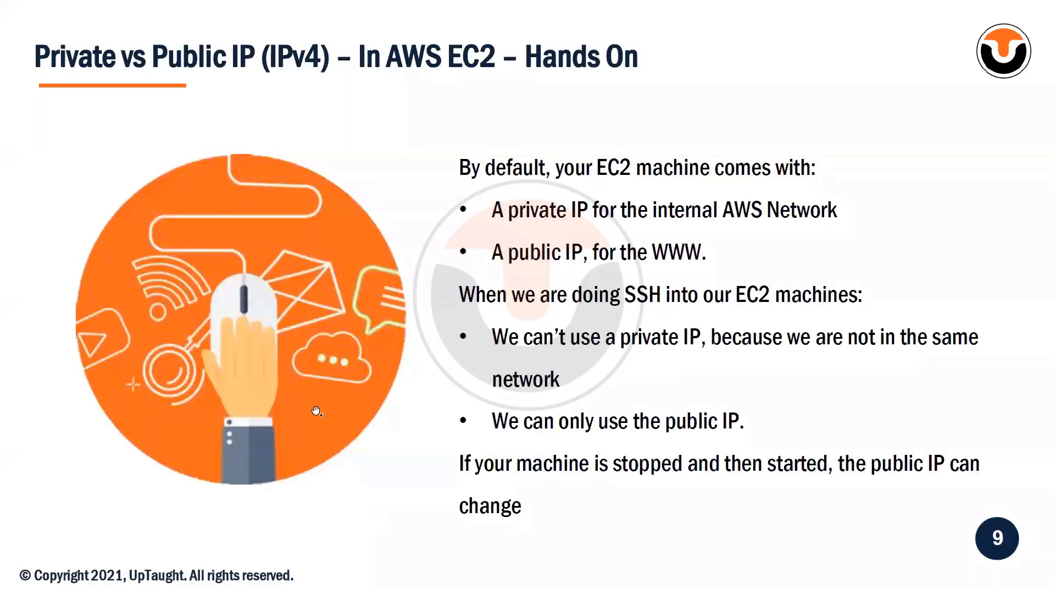
scroll(317, 411, "up", 1)
scroll(316, 411, "down", 3)
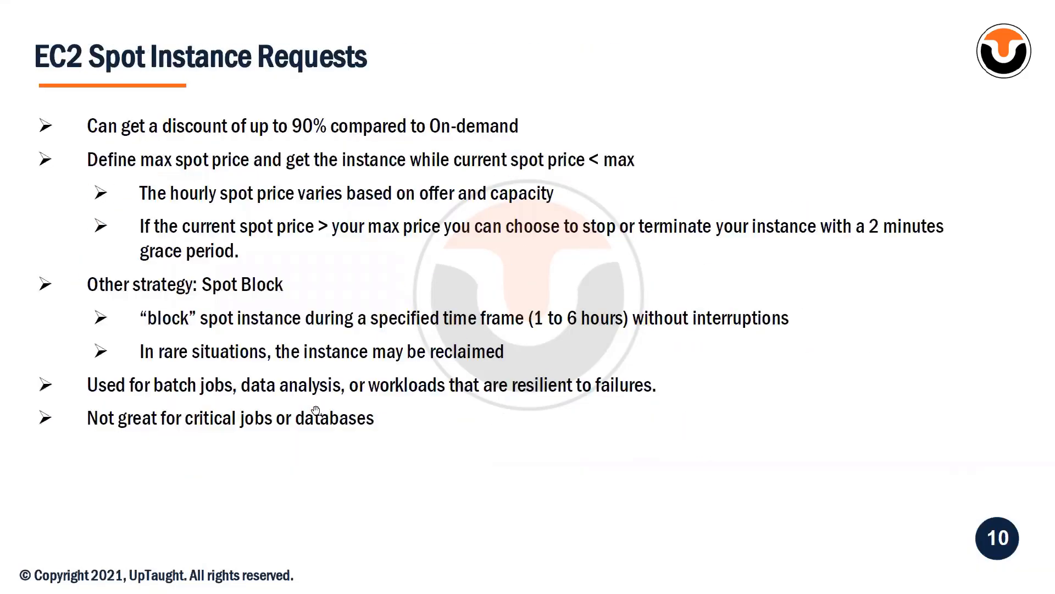
- Return to the EC2 console, refresh the Instances list and examine the state changes available for instance i-0a7b04caa3eec32aa without applying any
scroll(316, 410, "up", 1)
scroll(316, 411, "down", 1)
scroll(316, 410, "up", 1)
key("alt+Tab")
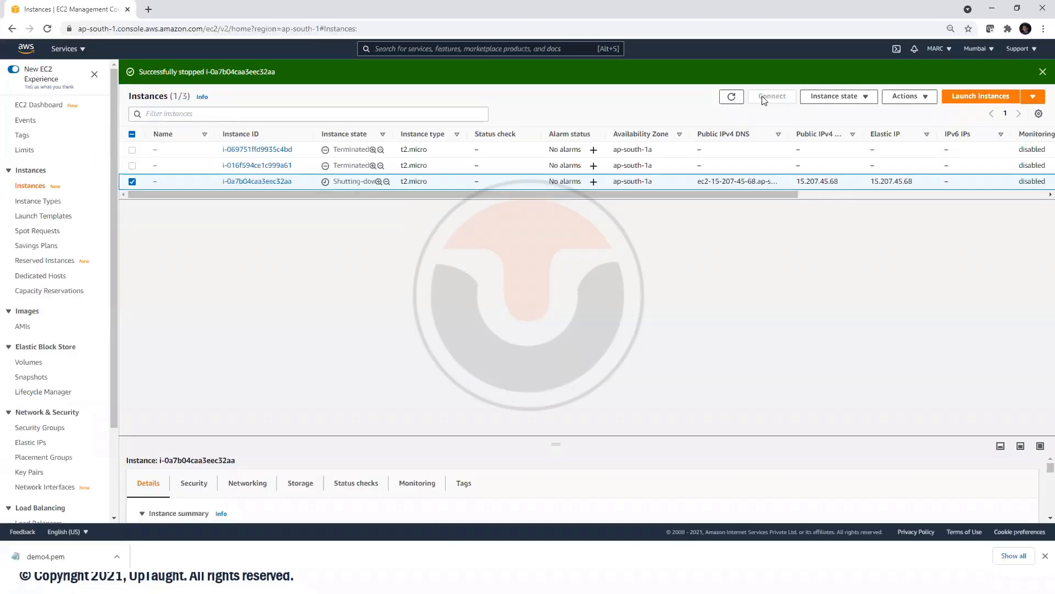
left_click(733, 97)
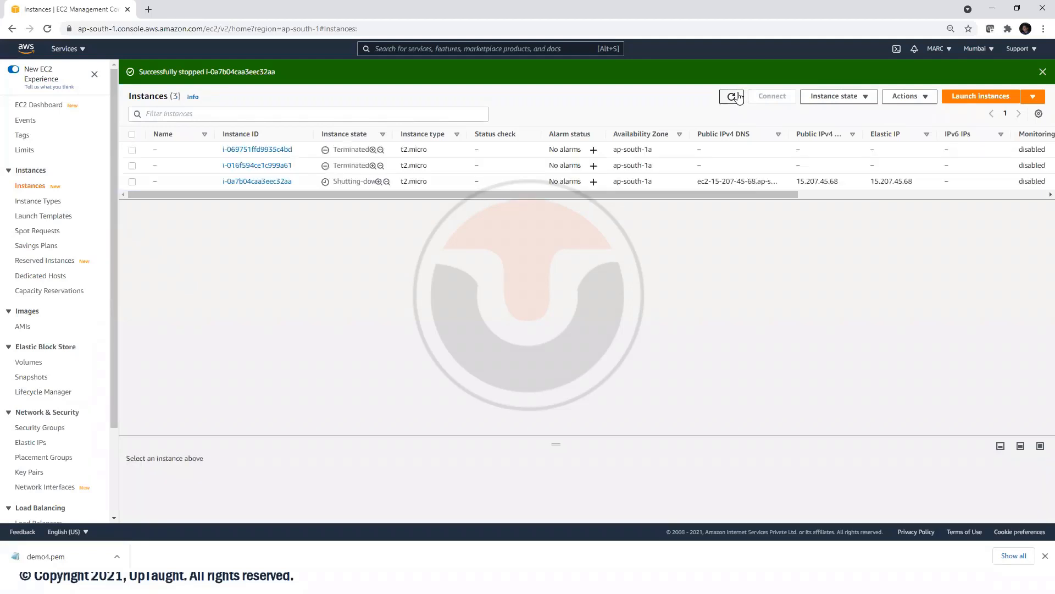
left_click(733, 97)
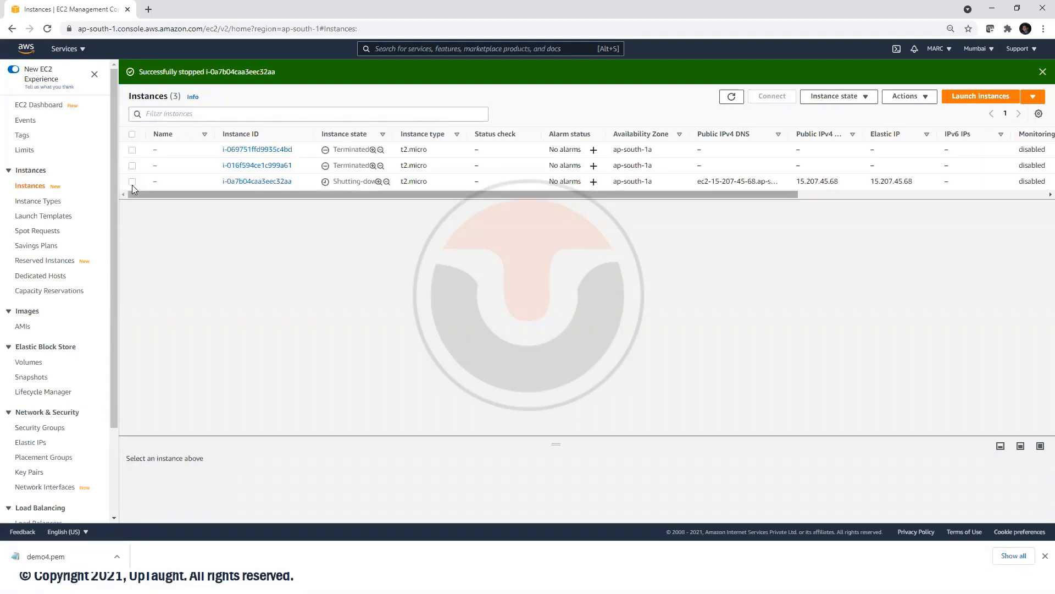
left_click(132, 182)
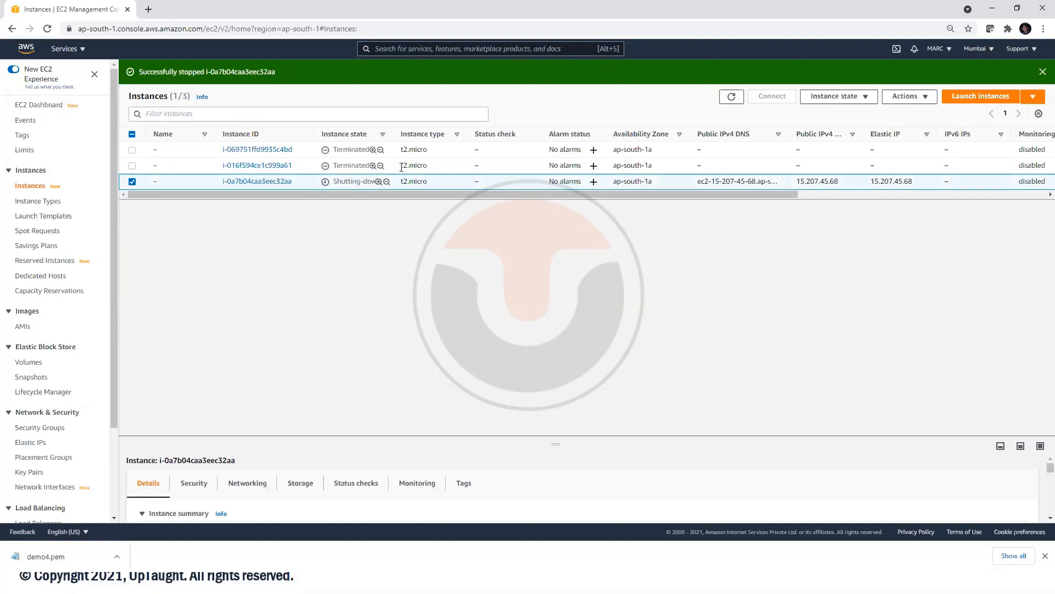
left_click(849, 98)
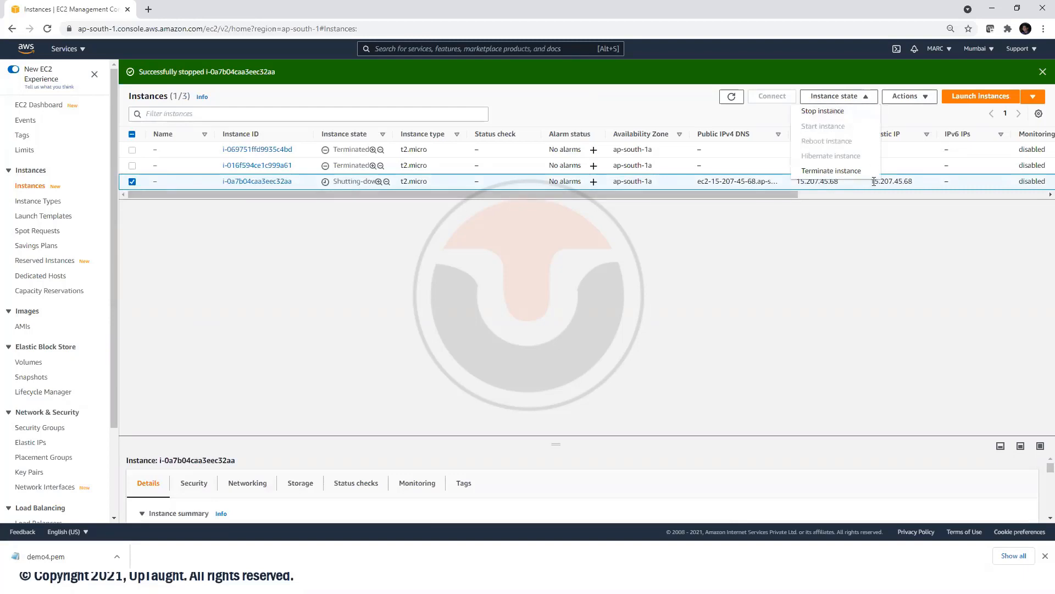
left_click(348, 306)
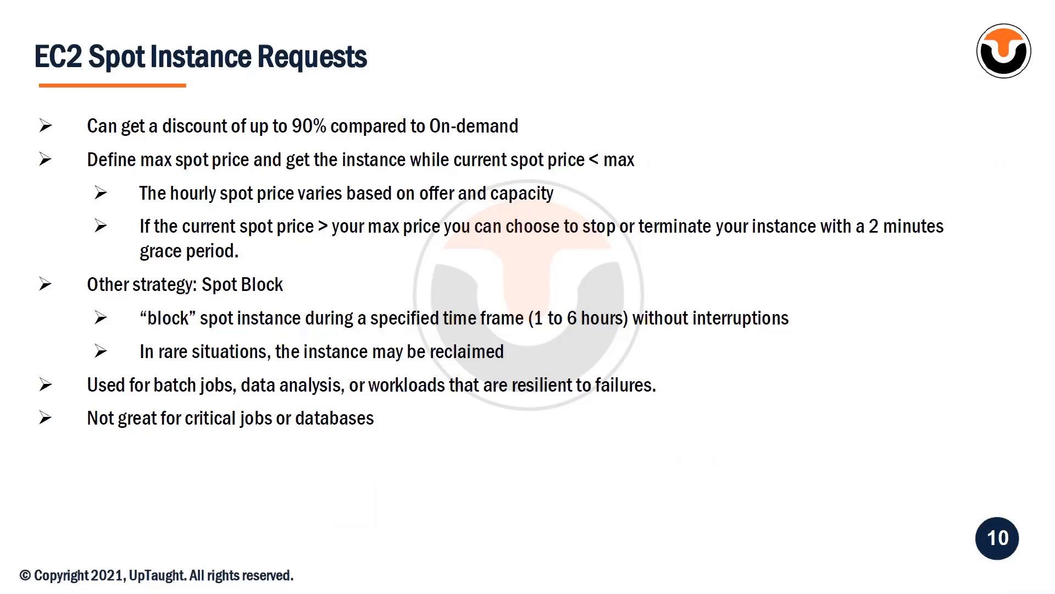
- Show the EC2 Spot Instance Requests slide, return to the browser, and start a new Spot Instances request from the Spot Requests page
key("Right")
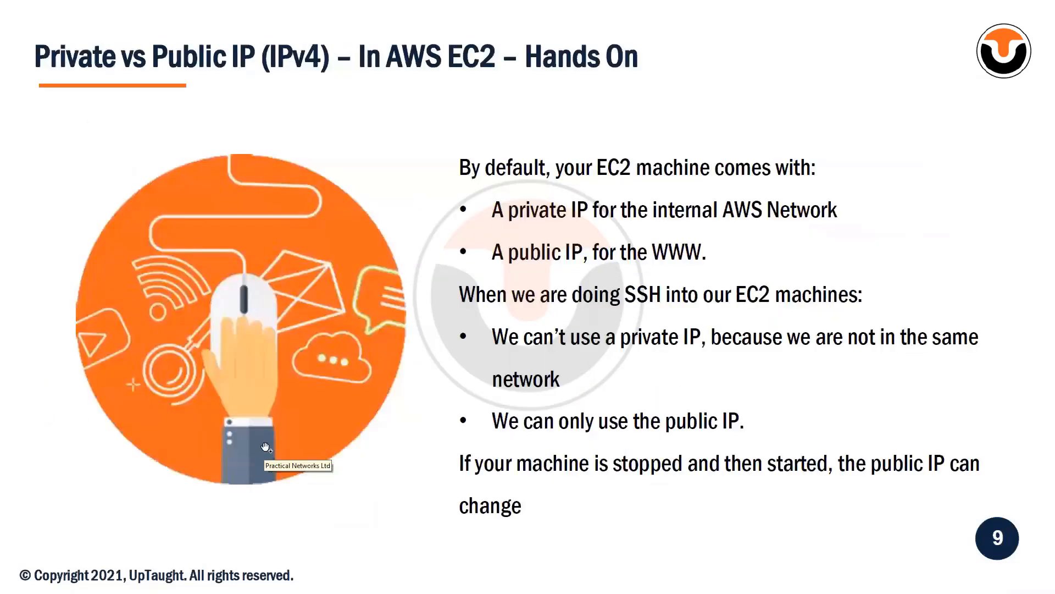
key("Right")
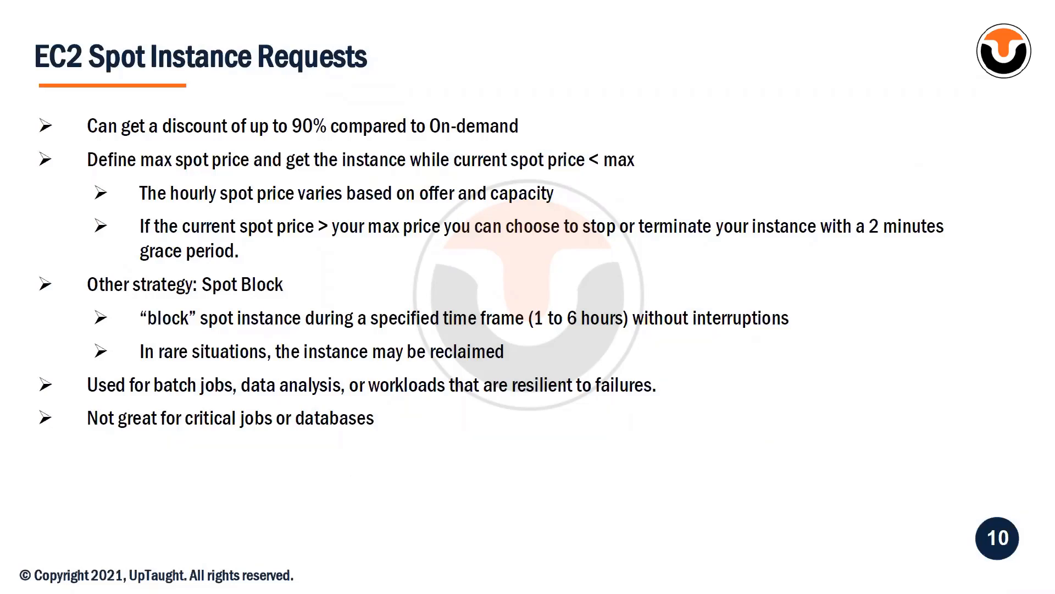
key("alt+Tab")
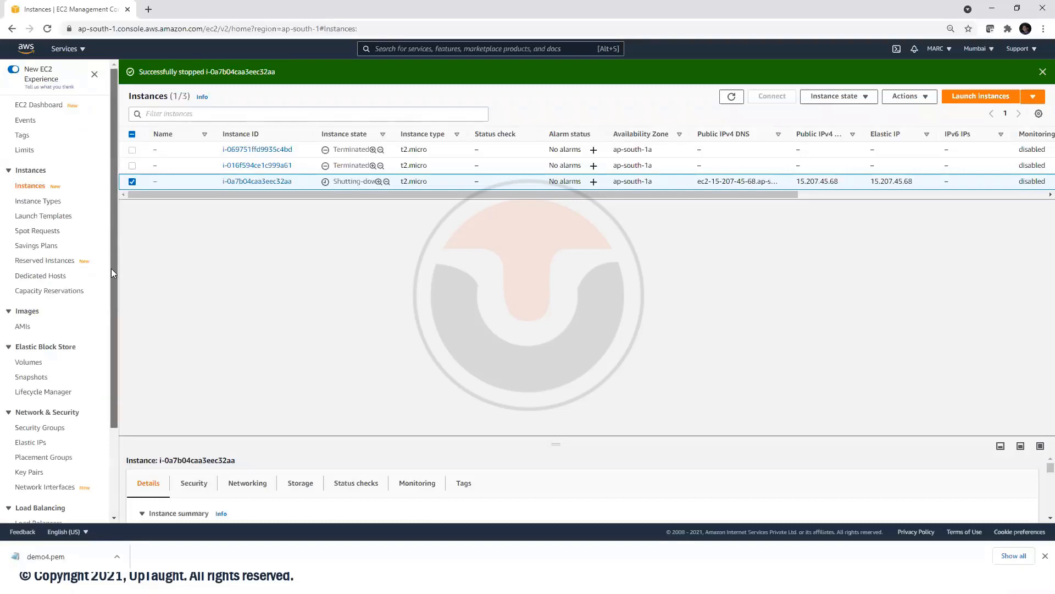
scroll(66, 231, "down", 1)
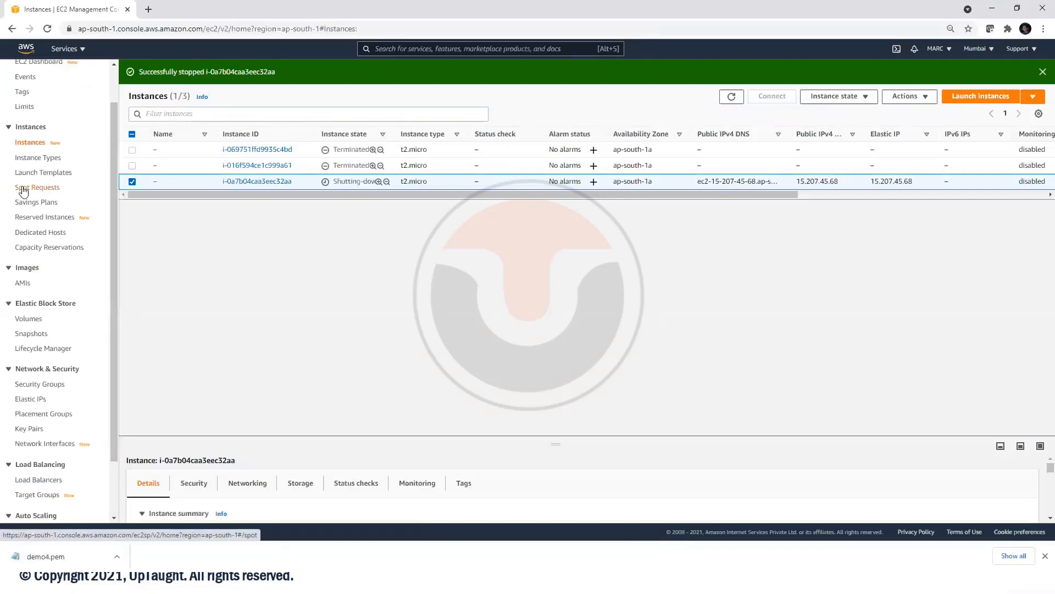
left_click(22, 188)
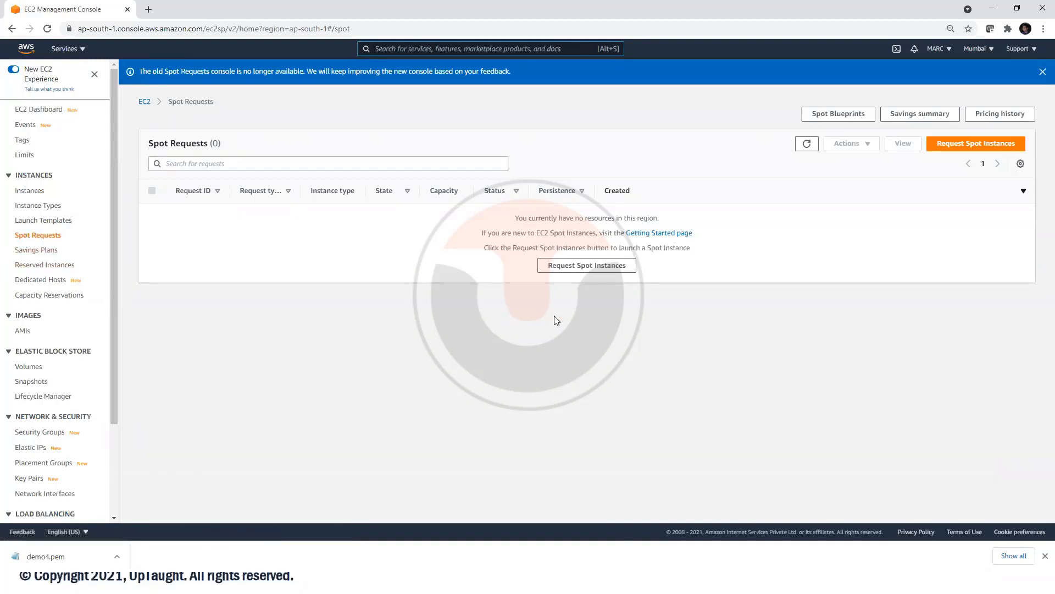
left_click(953, 144)
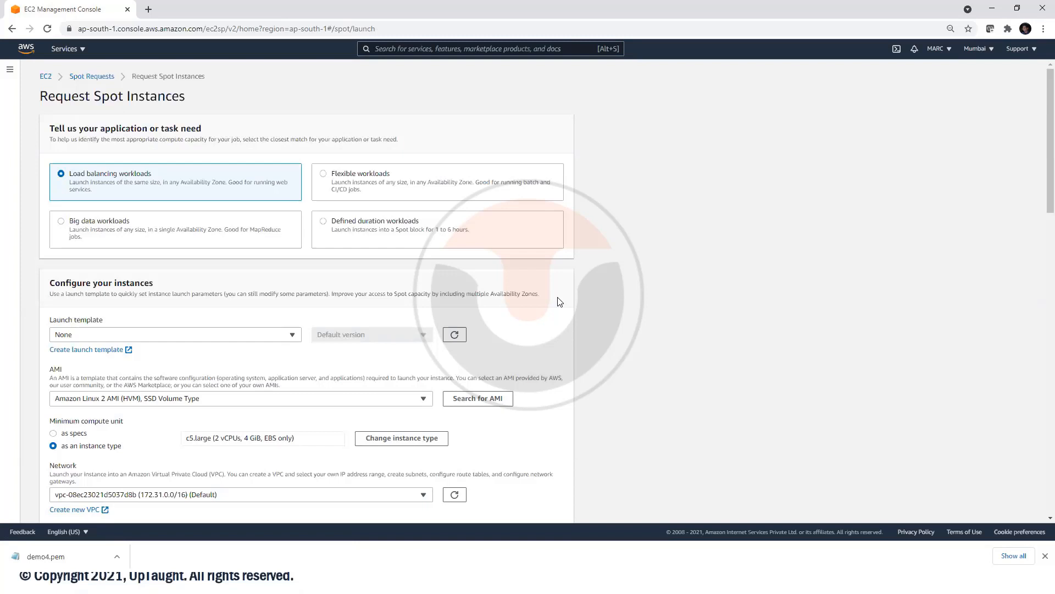
- Try the Big data, Flexible and Defined duration workload types for the Spot request, and return to Load balancing workloads
left_click(78, 234)
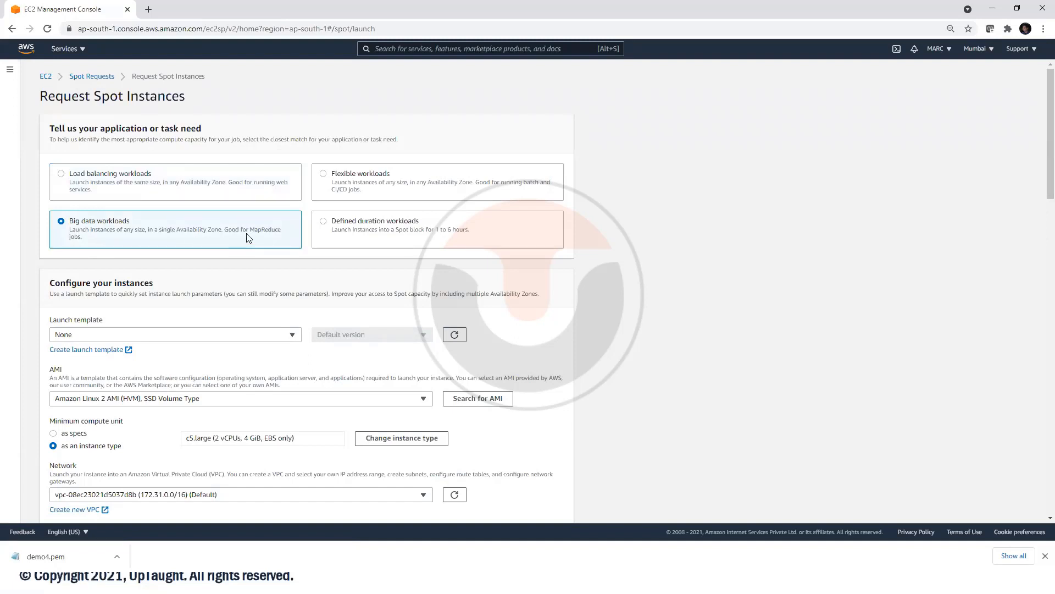
left_click(326, 177)
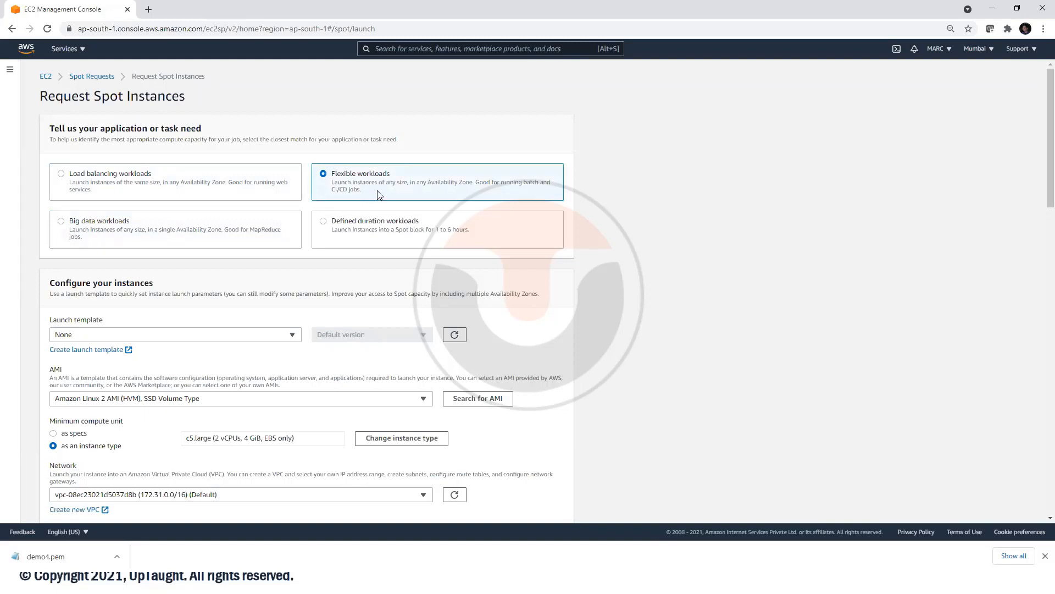
left_click_drag(435, 183, 529, 196)
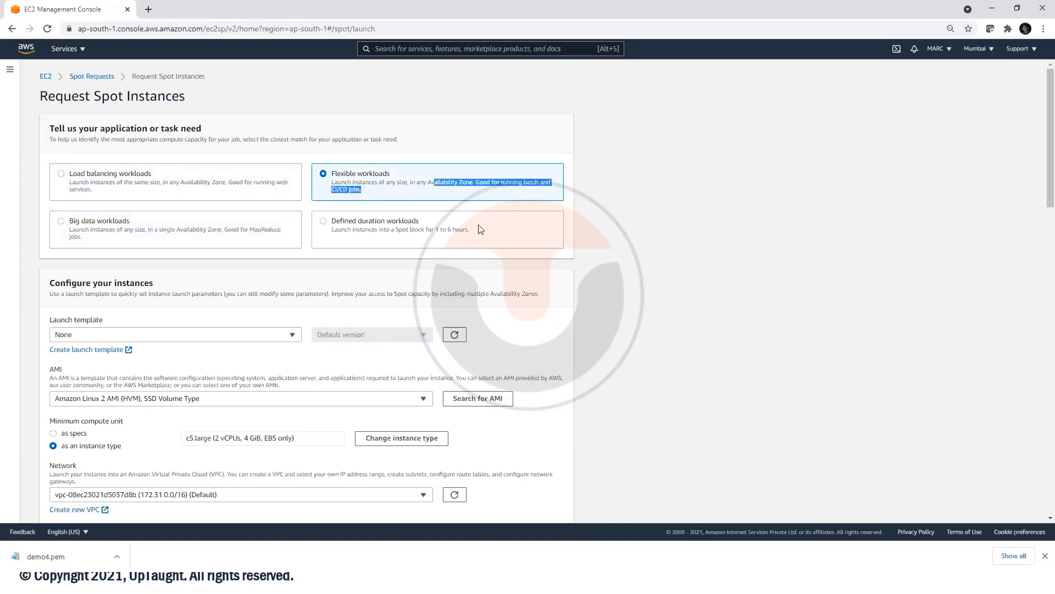
left_click(323, 222)
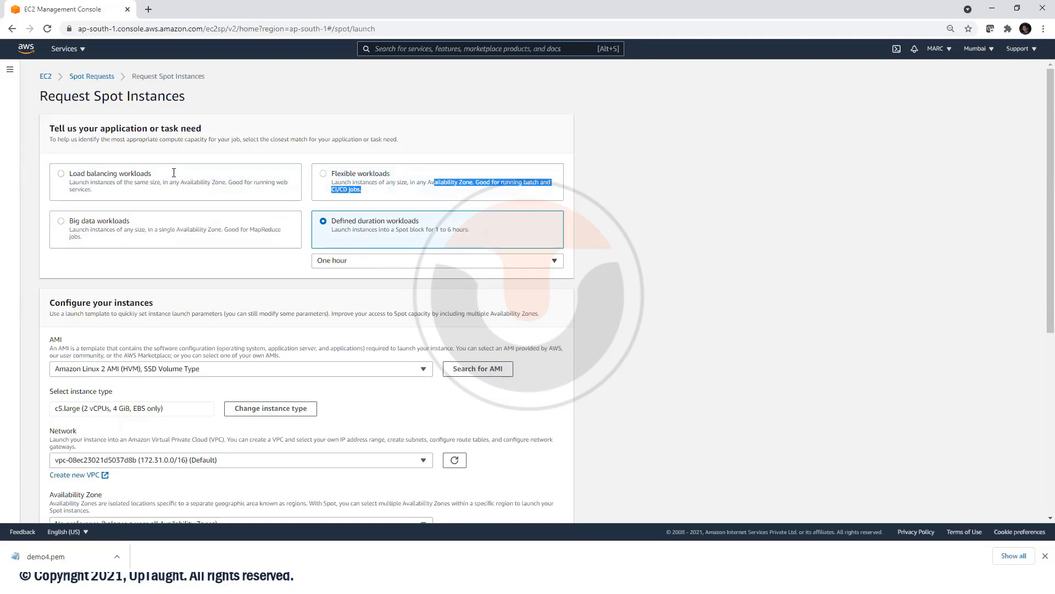
left_click(60, 173)
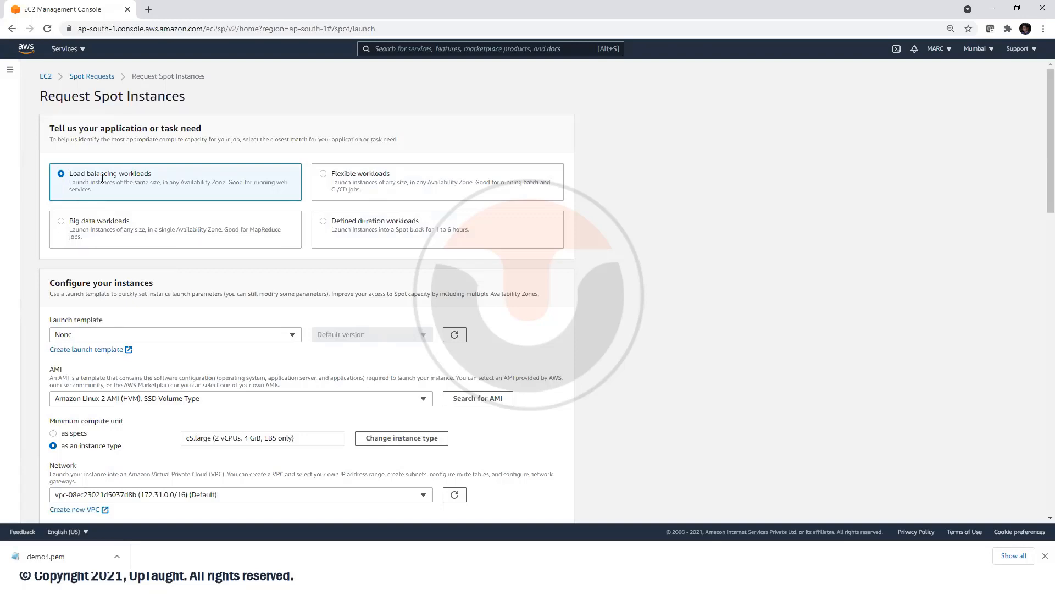
- Choose demo-ec2-config as the launch template for the Spot request
scroll(523, 365, "down", 1)
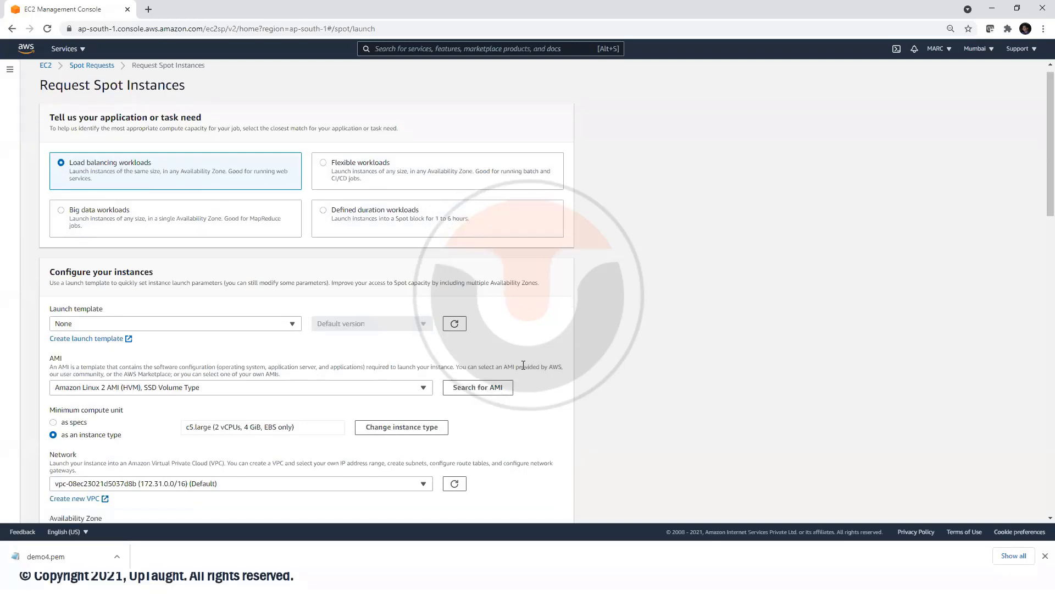
scroll(467, 434, "down", 5)
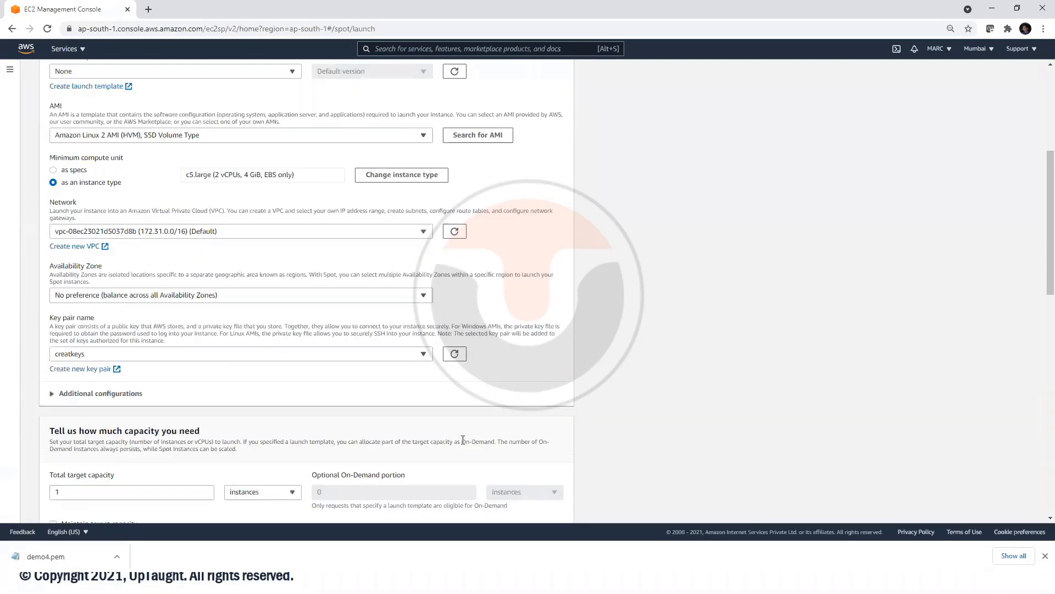
scroll(463, 439, "down", 2)
scroll(332, 332, "up", 4)
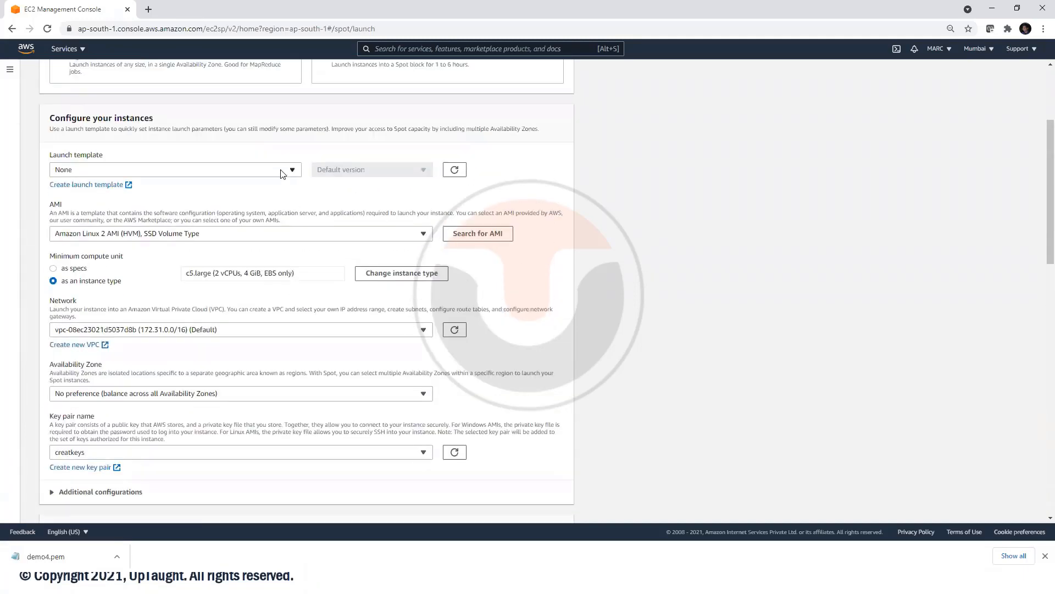
left_click(281, 173)
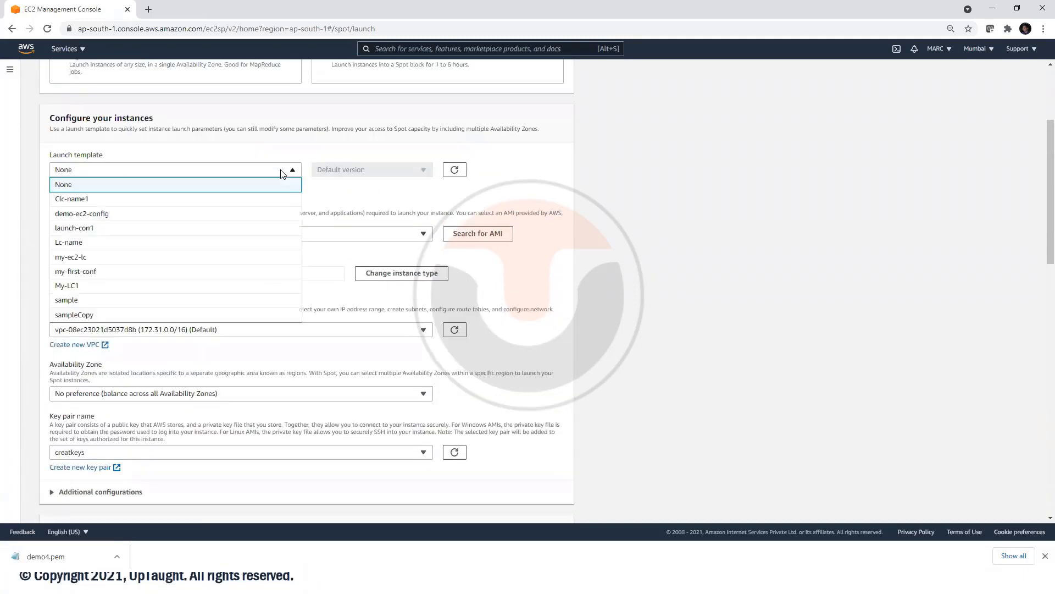
left_click(259, 216)
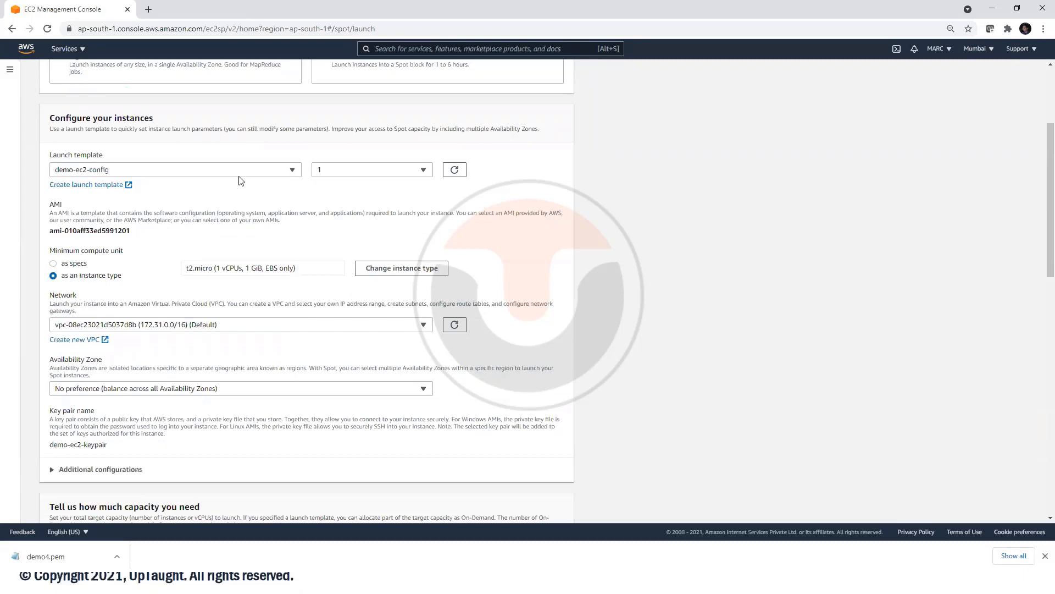
- Review the target capacity, maximum cost option and recommended fleet settings of the Spot request
scroll(593, 219, "down", 3)
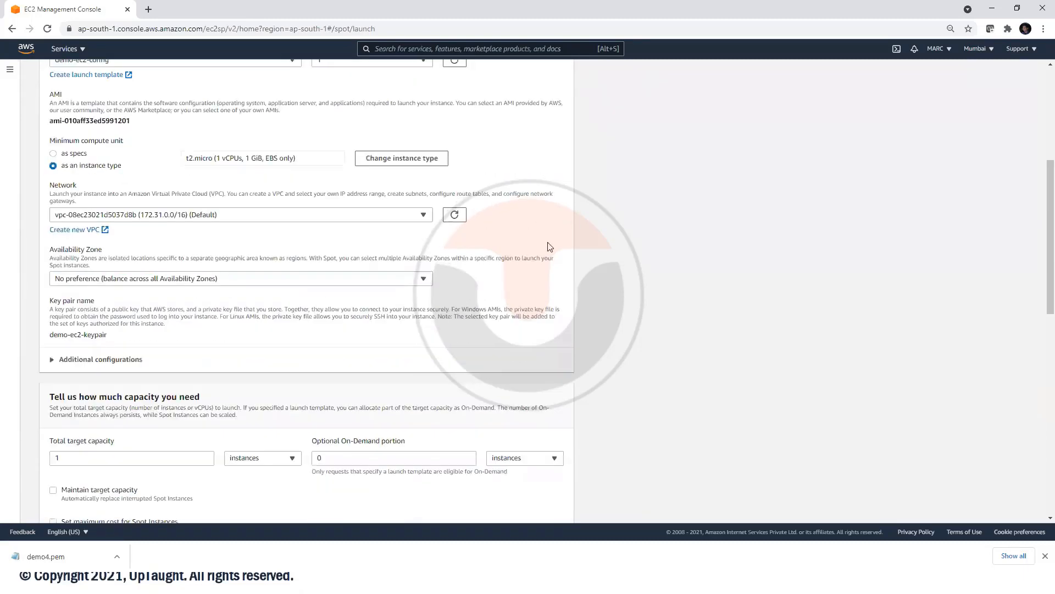
scroll(542, 286, "down", 5)
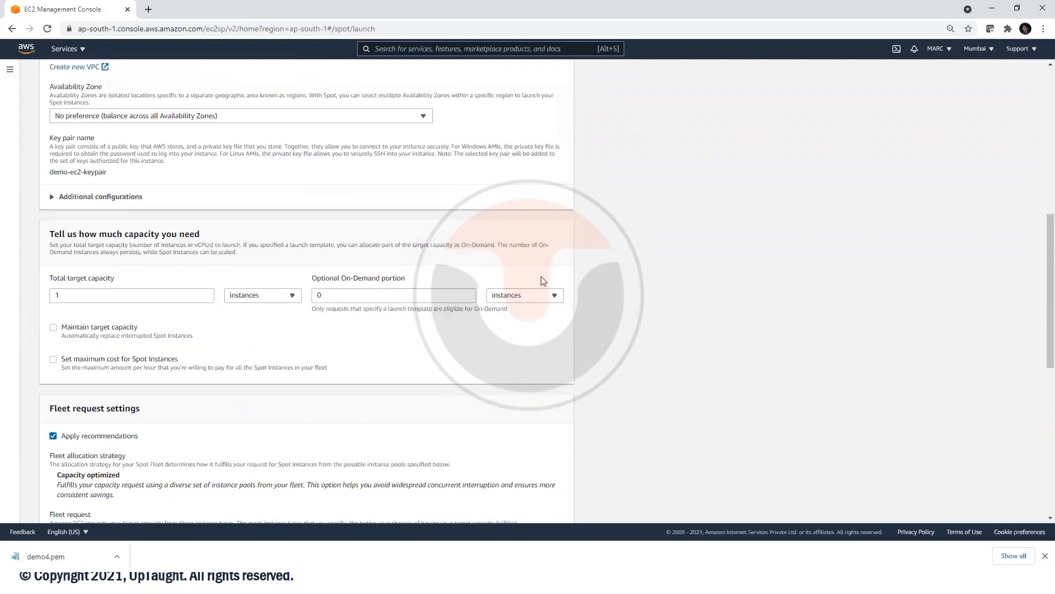
scroll(542, 298, "down", 1)
scroll(542, 298, "up", 1)
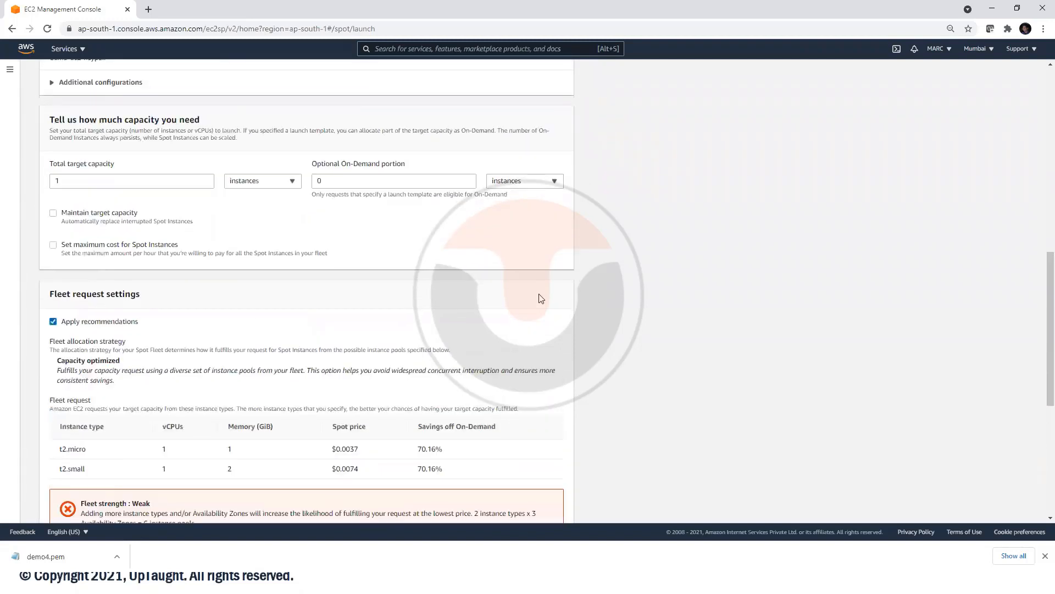
scroll(541, 298, "down", 3)
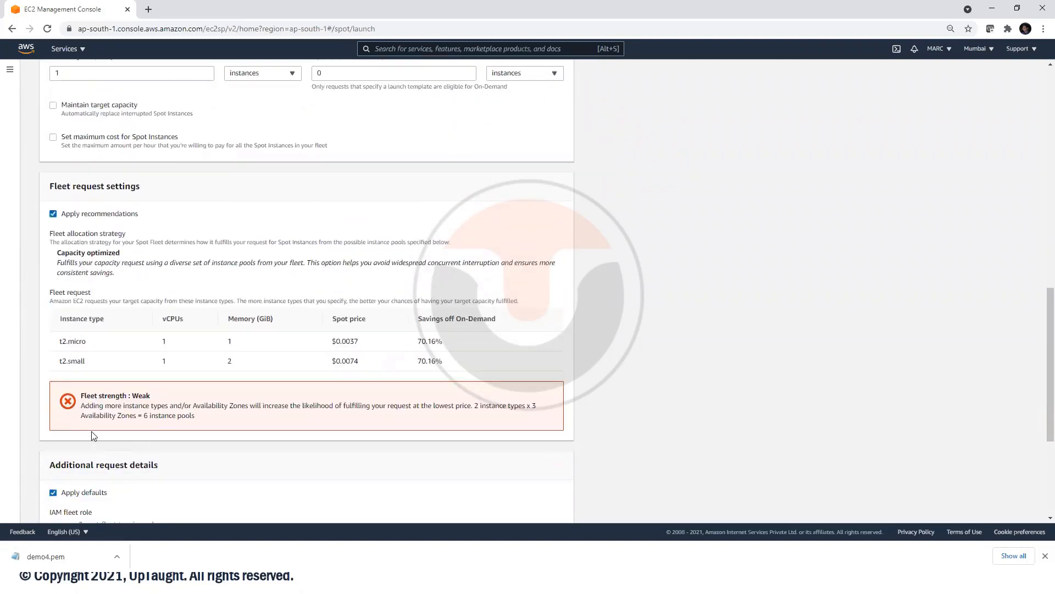
scroll(193, 363, "up", 2)
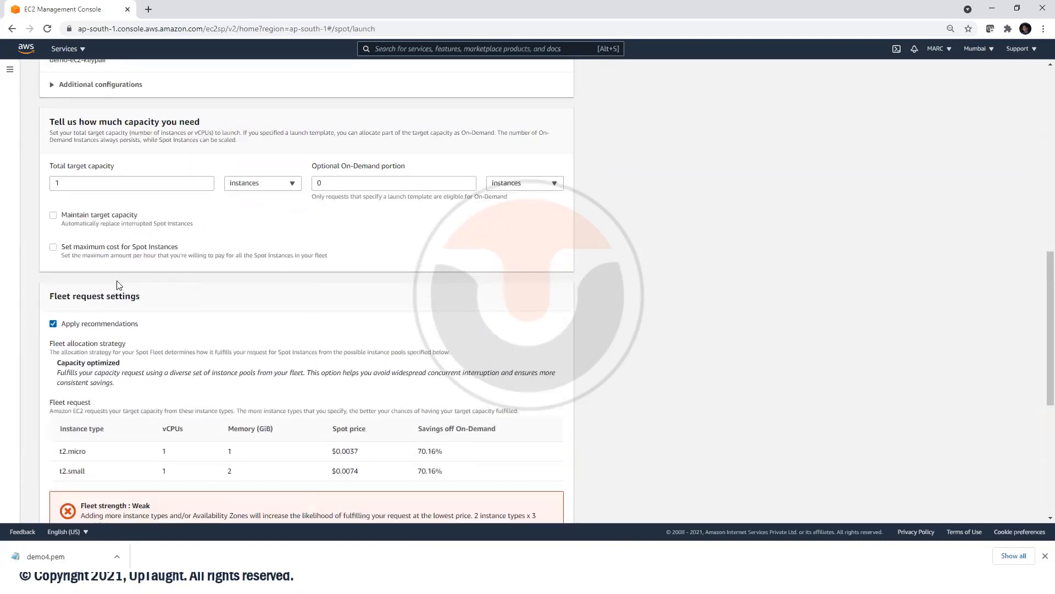
scroll(241, 349, "up", 1)
scroll(240, 349, "up", 5)
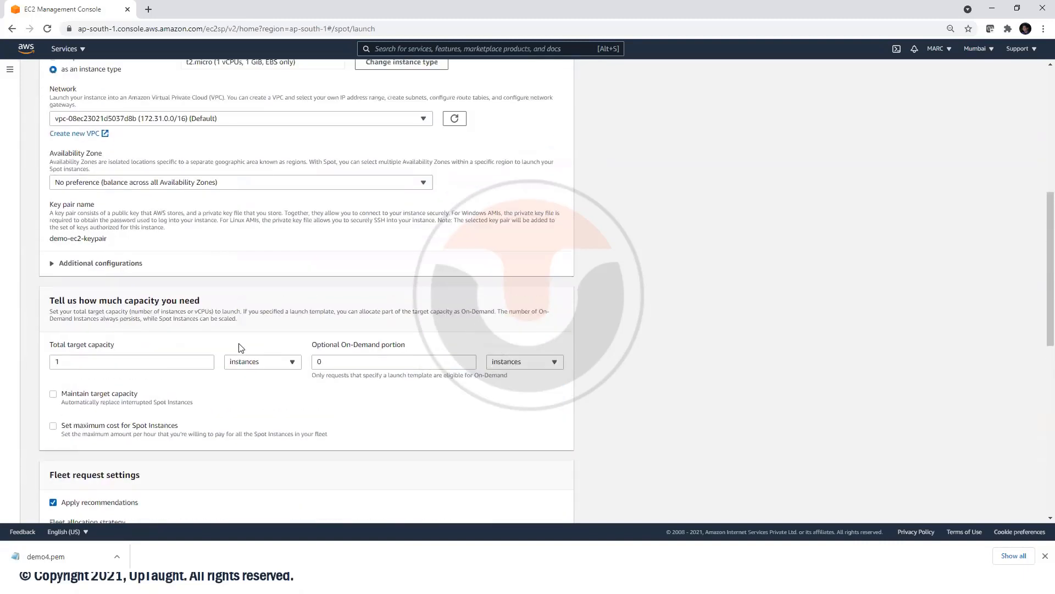
scroll(255, 358, "up", 2)
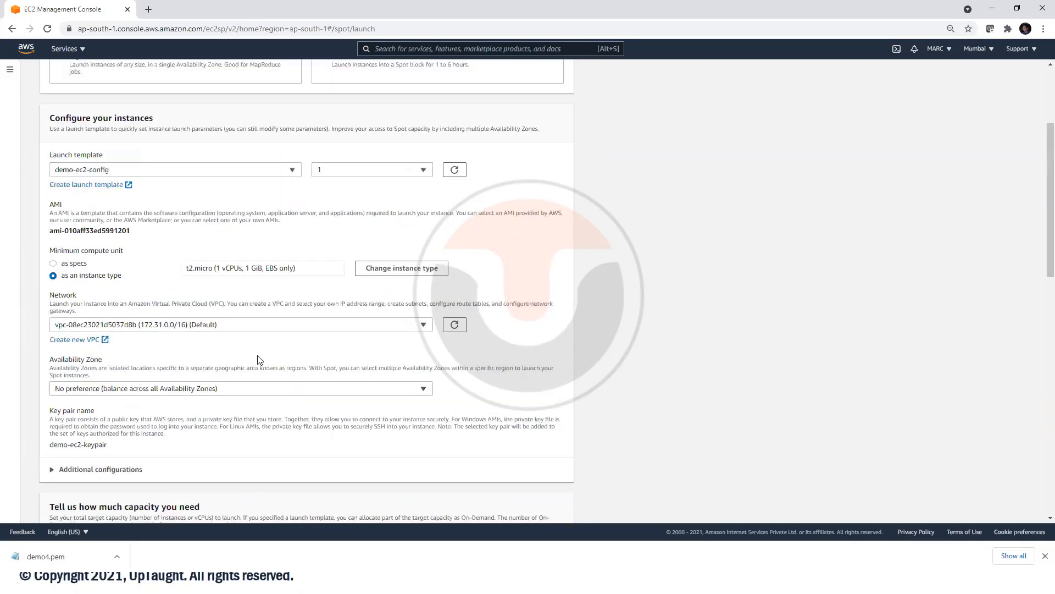
- Examine the AMI, instance type and key pair supplied by the launch template, along with the request's fleet allocation strategy and additional details
left_click_drag(132, 230, 46, 218)
left_click(320, 266)
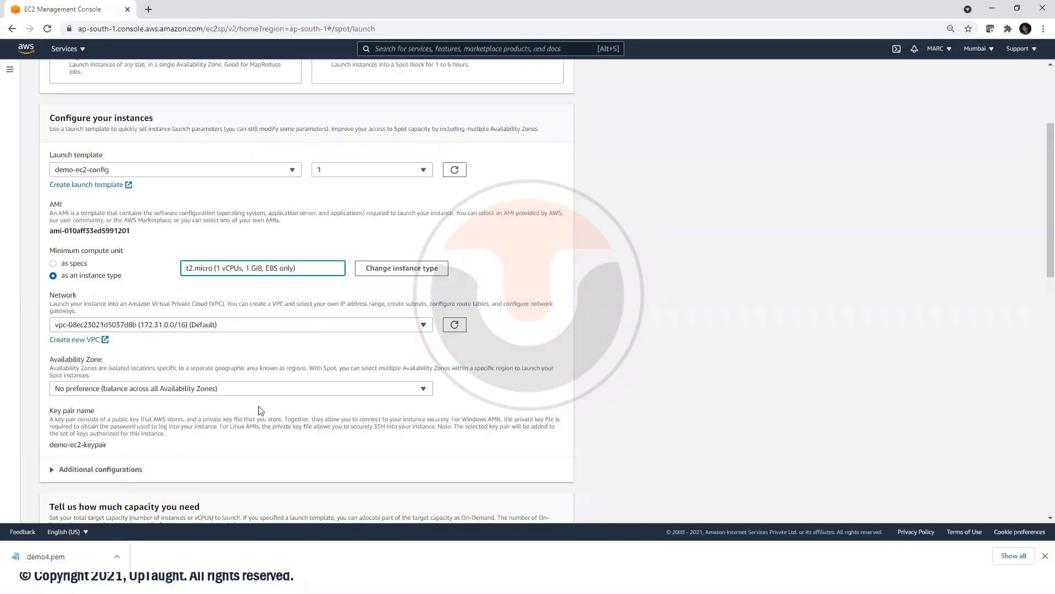
left_click(133, 449)
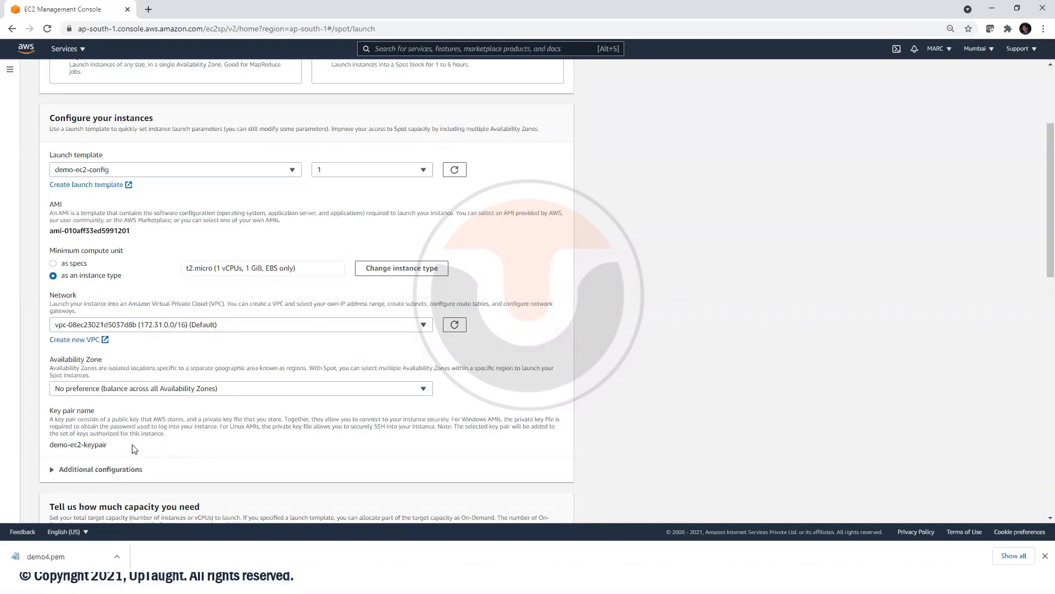
left_click_drag(134, 449, 47, 447)
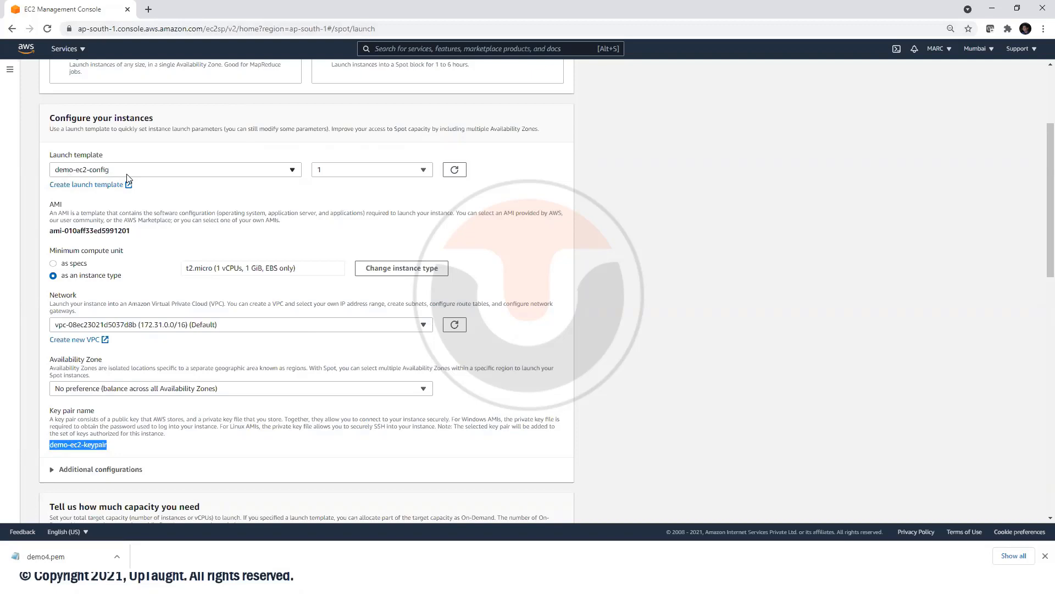
scroll(693, 273, "down", 1)
scroll(691, 273, "up", 1)
scroll(336, 419, "down", 7)
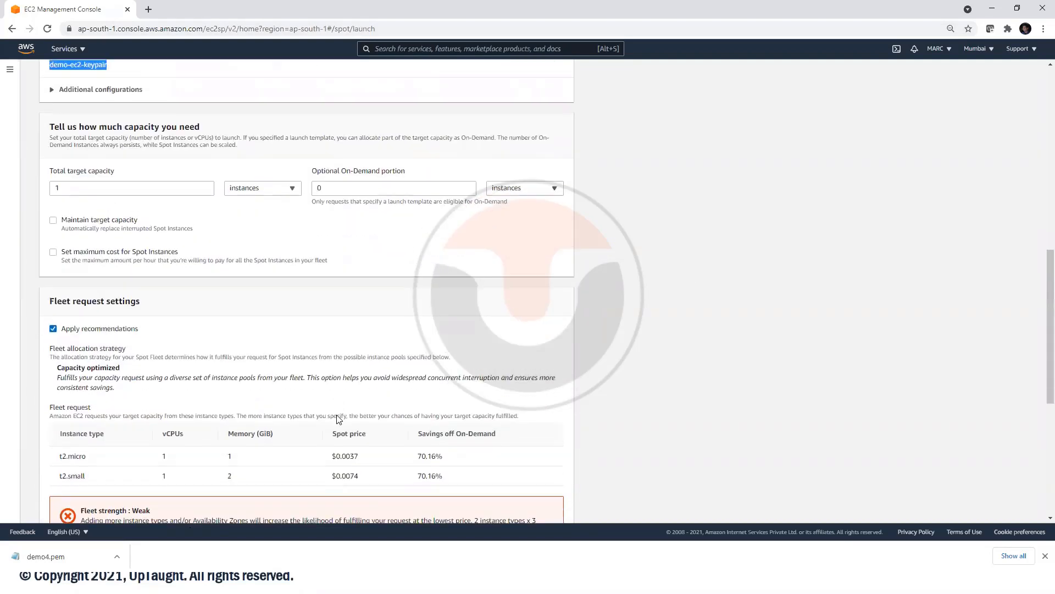
scroll(339, 419, "down", 3)
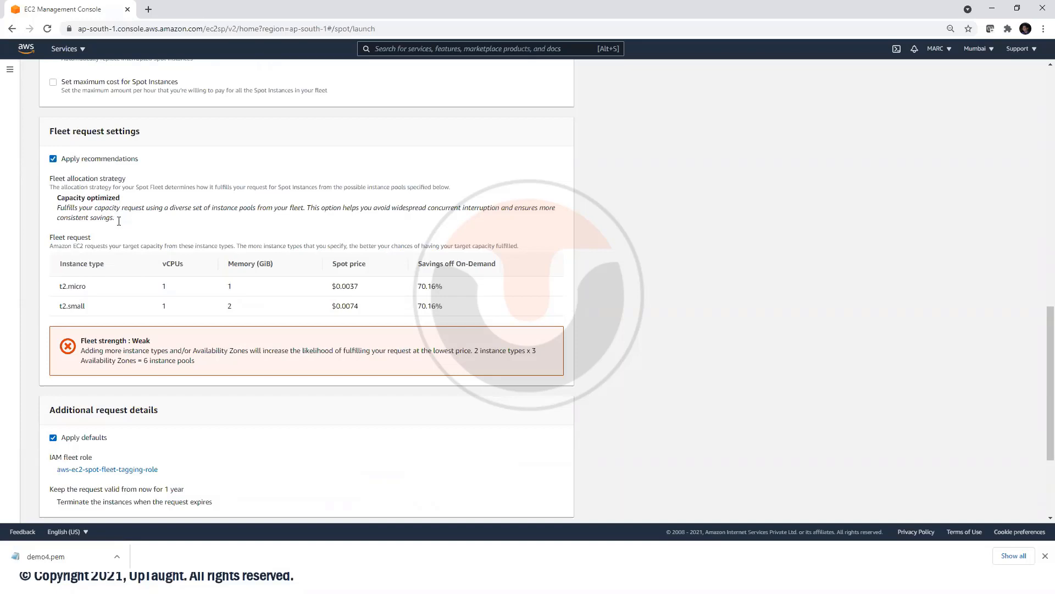
scroll(118, 223, "up", 5)
scroll(137, 235, "up", 9)
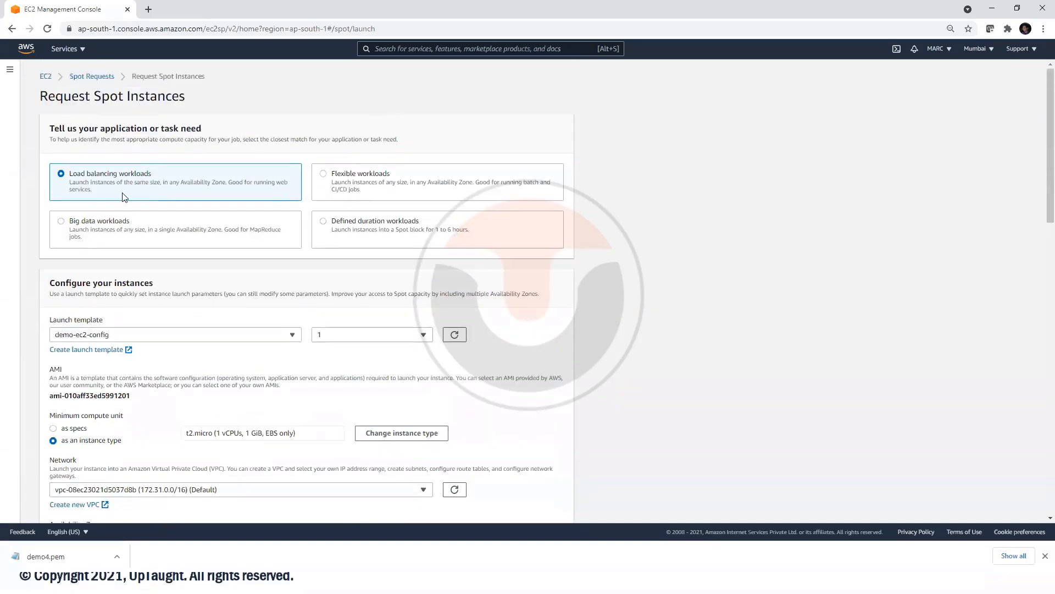
- Examine the fleet request's t2.micro and t2.small rows, their savings off On-Demand, the fleet strength and the request summary
scroll(247, 302, "down", 2)
scroll(192, 368, "down", 1)
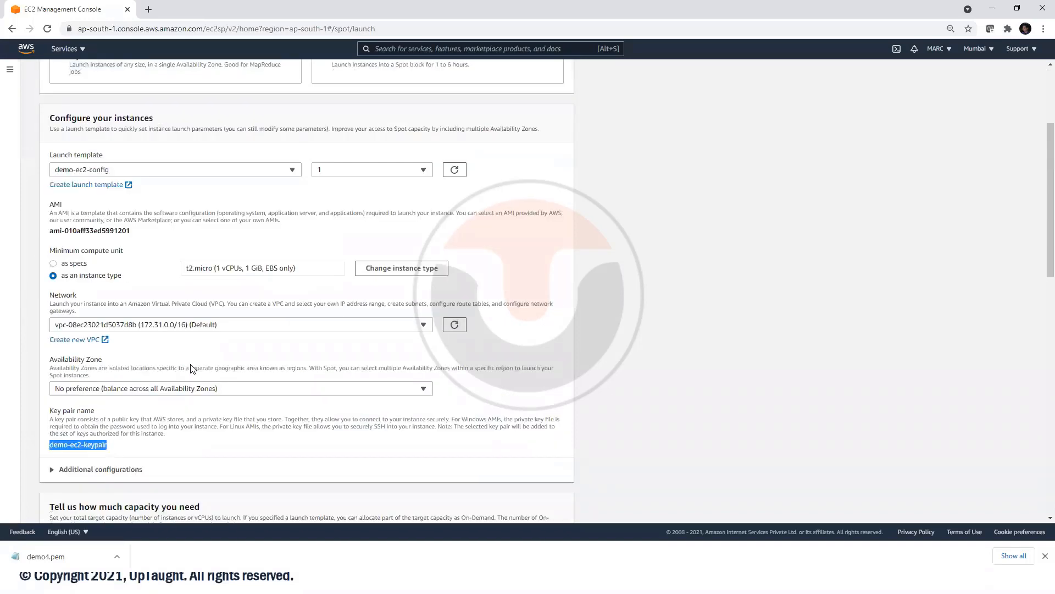
scroll(192, 368, "up", 1)
scroll(192, 369, "down", 9)
scroll(114, 329, "down", 4)
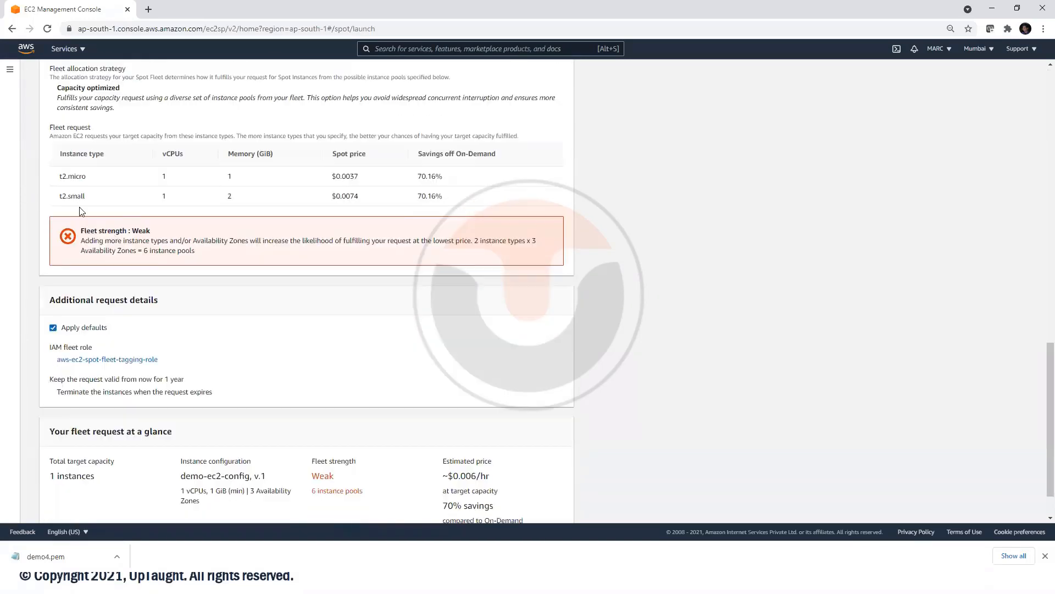
triple_click(94, 182)
left_click_drag(62, 197, 465, 206)
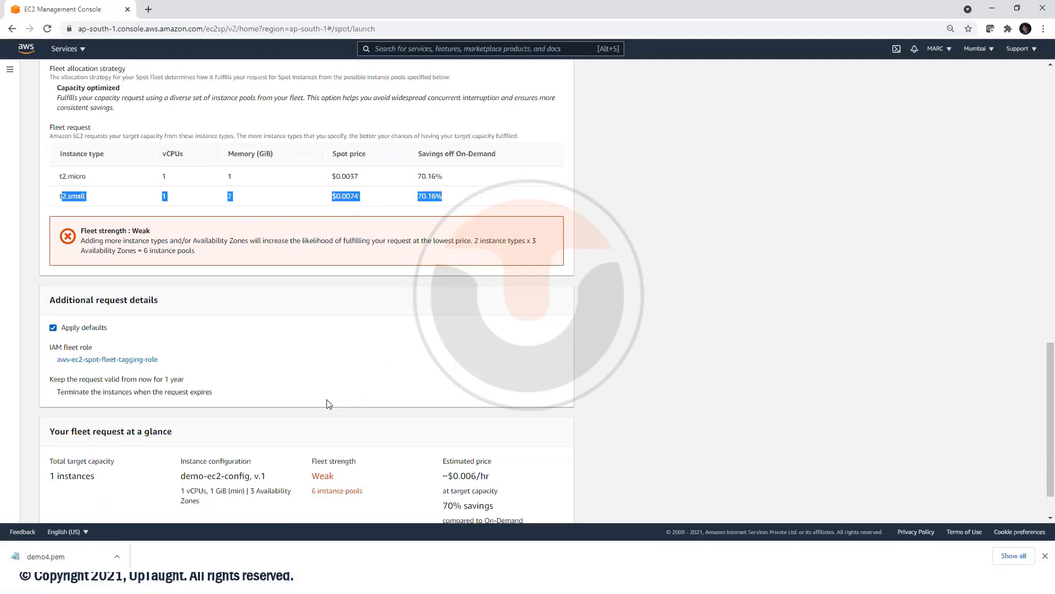
left_click(371, 412)
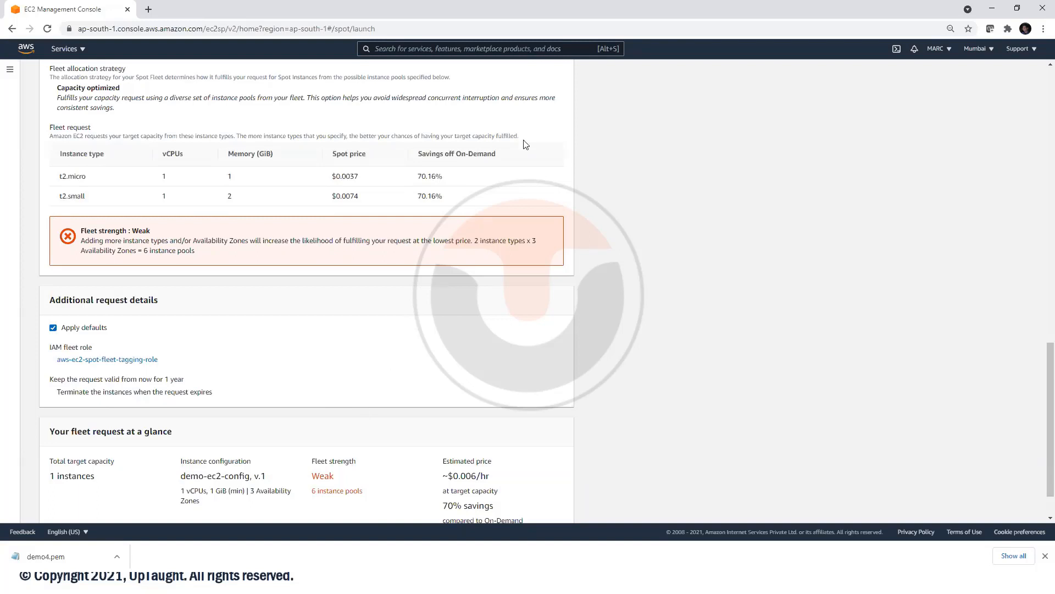
left_click_drag(463, 201, 415, 182)
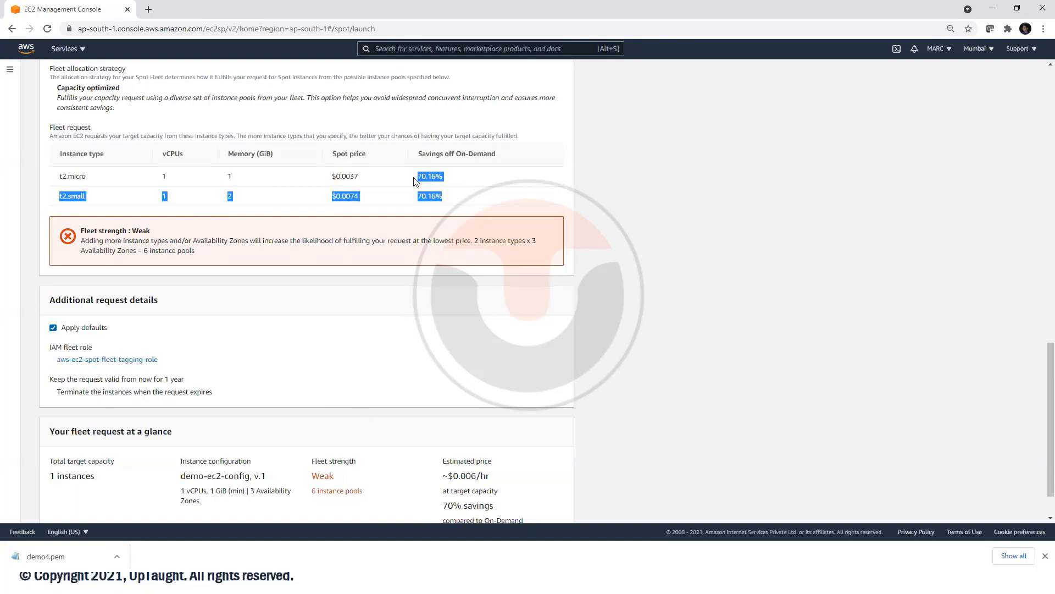
scroll(497, 339, "down", 1)
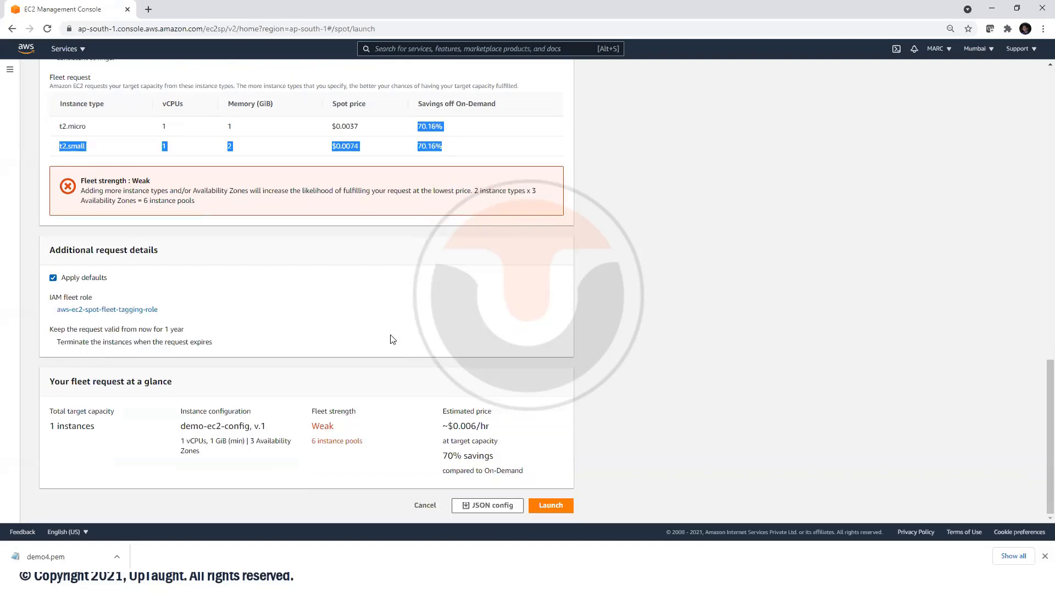
scroll(377, 344, "up", 3)
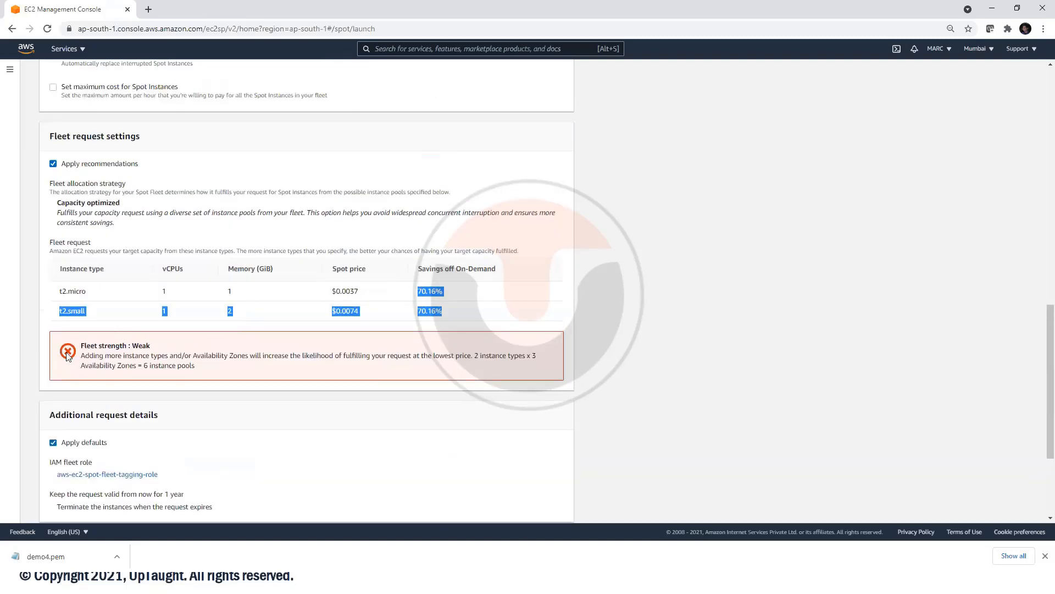
double_click(65, 352)
triple_click(66, 352)
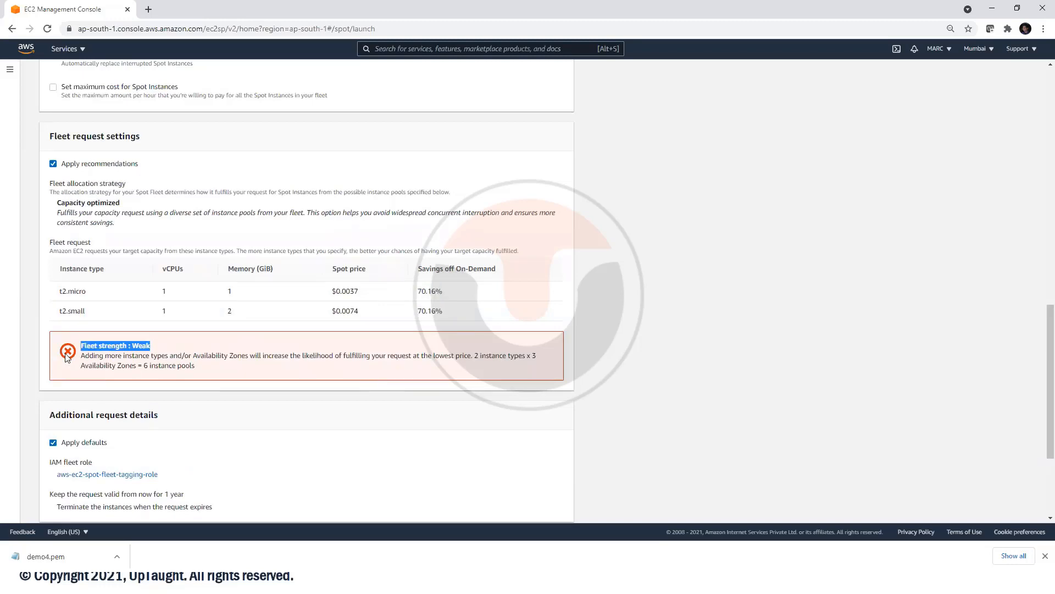
- Set the Spot request's total target capacity to 5 instances
scroll(119, 356, "up", 1)
scroll(118, 357, "up", 2)
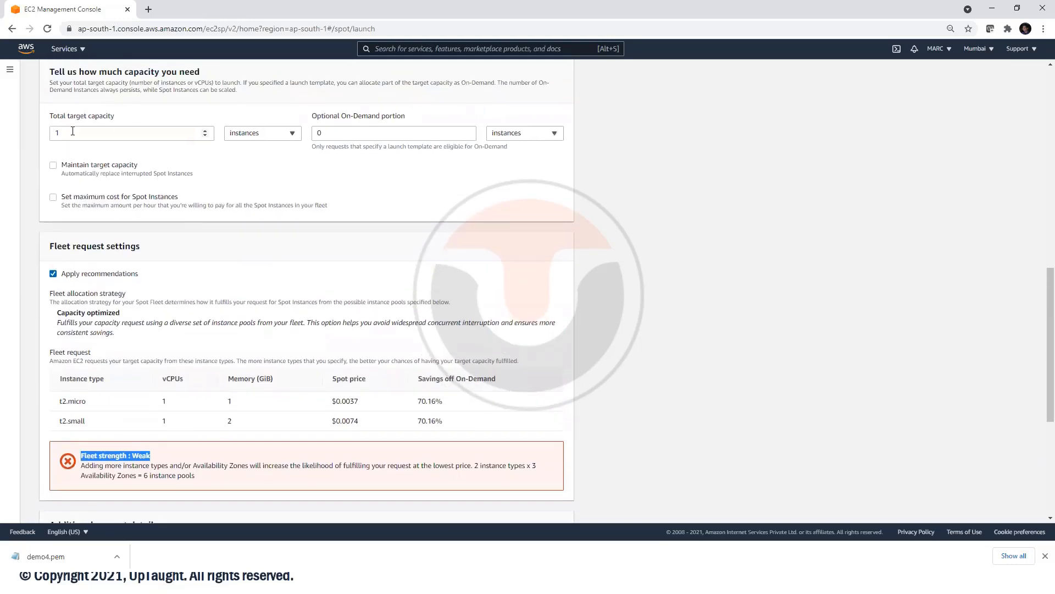
left_click_drag(197, 134, 25, 137)
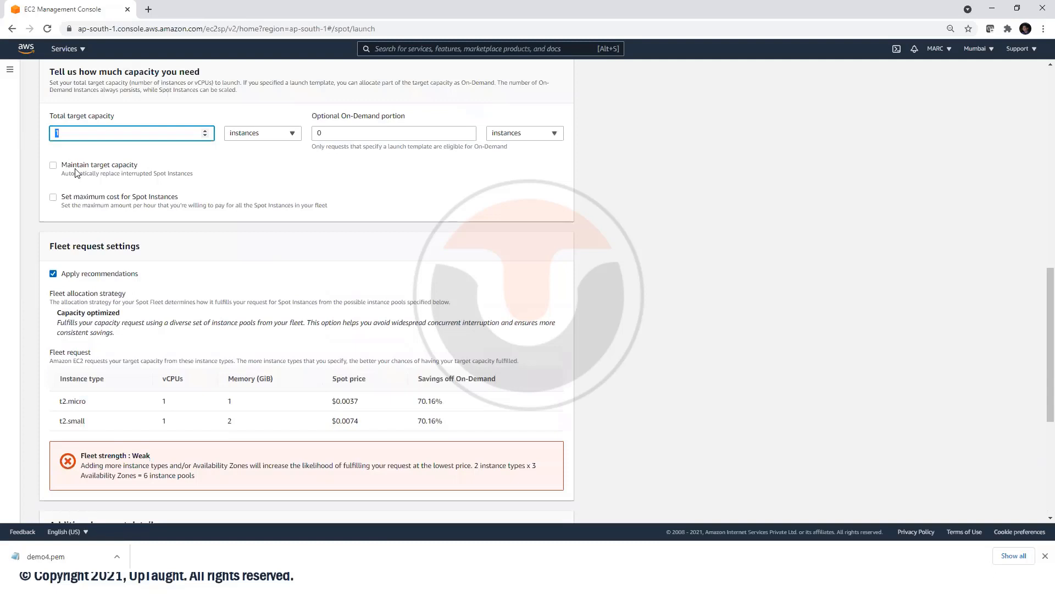
left_click(375, 180)
scroll(453, 248, "down", 1)
scroll(453, 251, "down", 2)
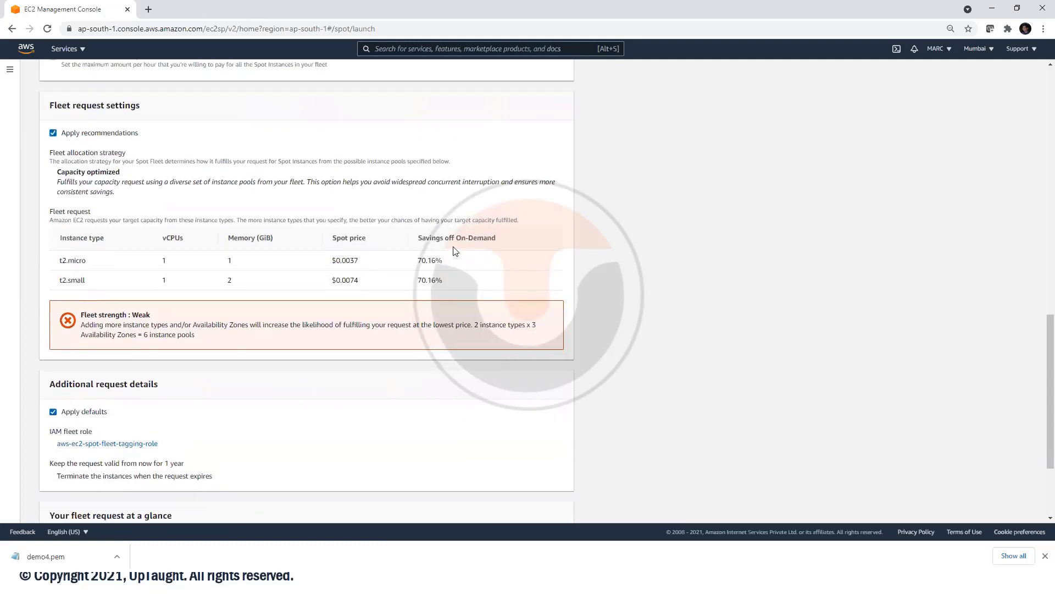
scroll(461, 258, "down", 1)
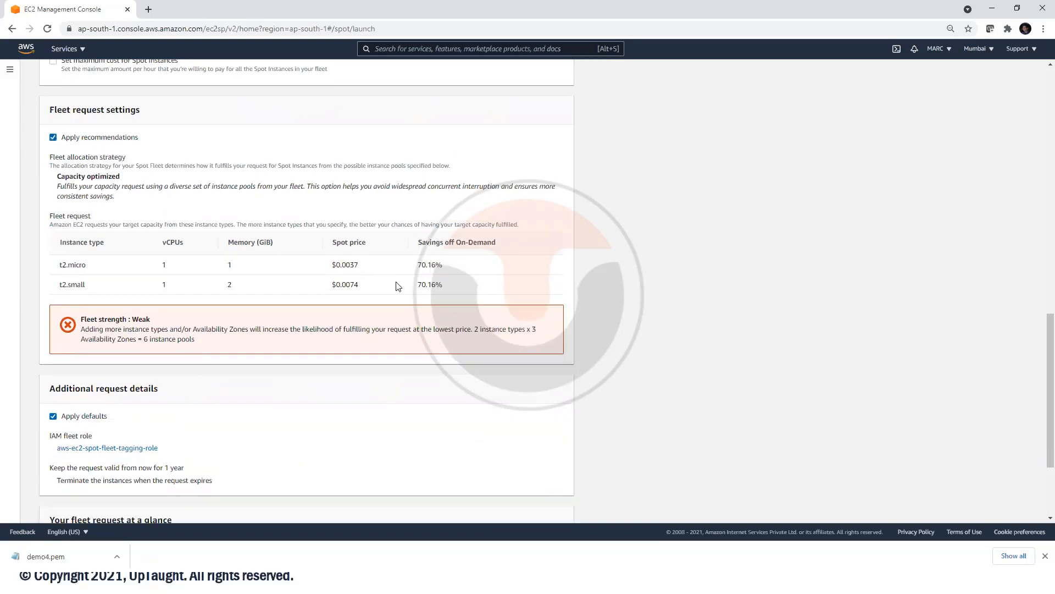
- Turn on Maintain target capacity, check the interruption behavior choices and keep Terminate
scroll(462, 283, "up", 3)
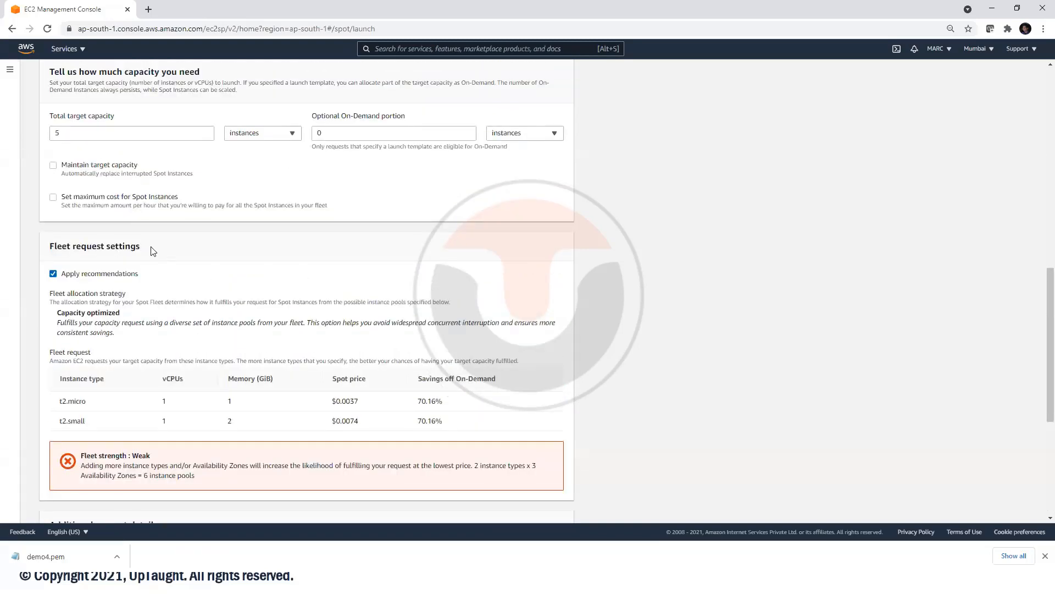
left_click(54, 166)
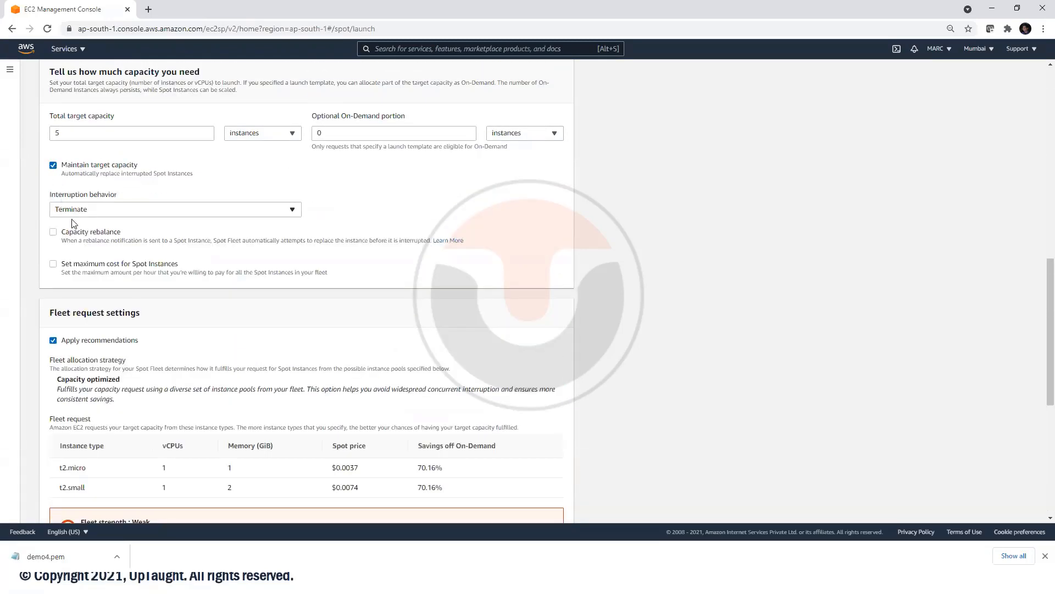
left_click(122, 214)
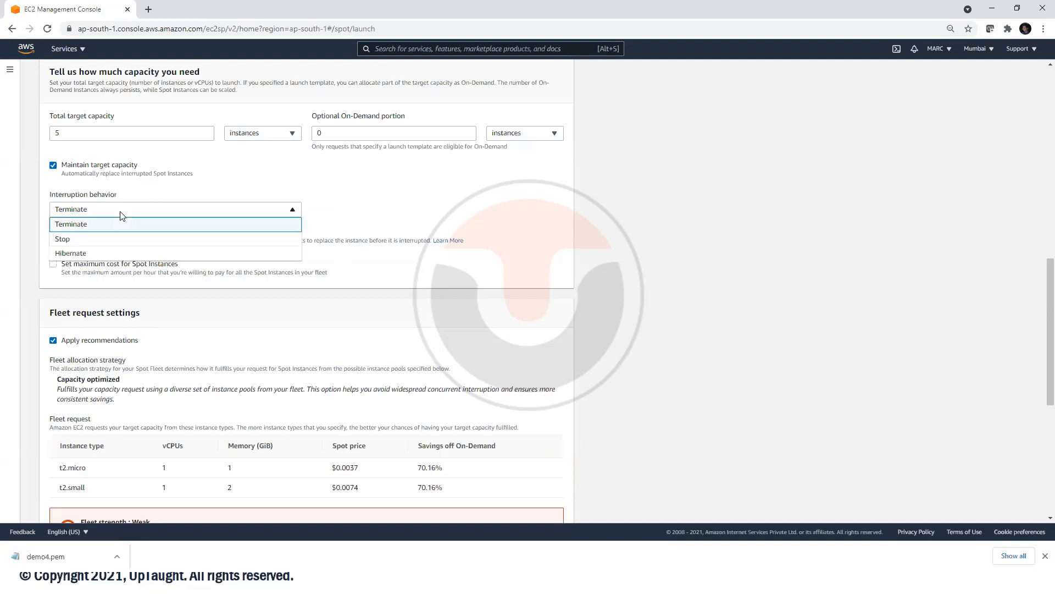
left_click(122, 214)
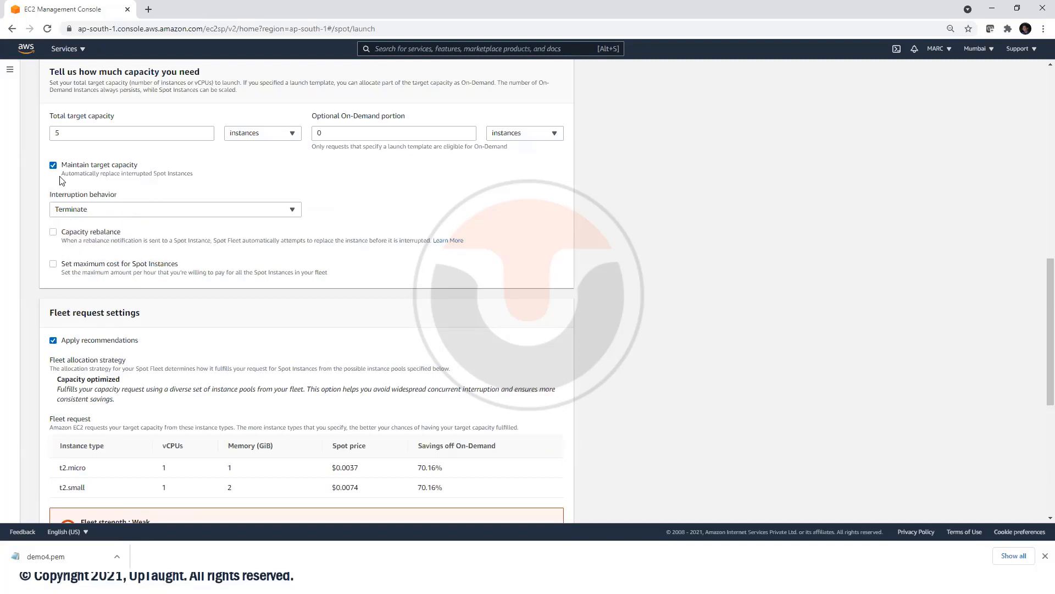
left_click(104, 135)
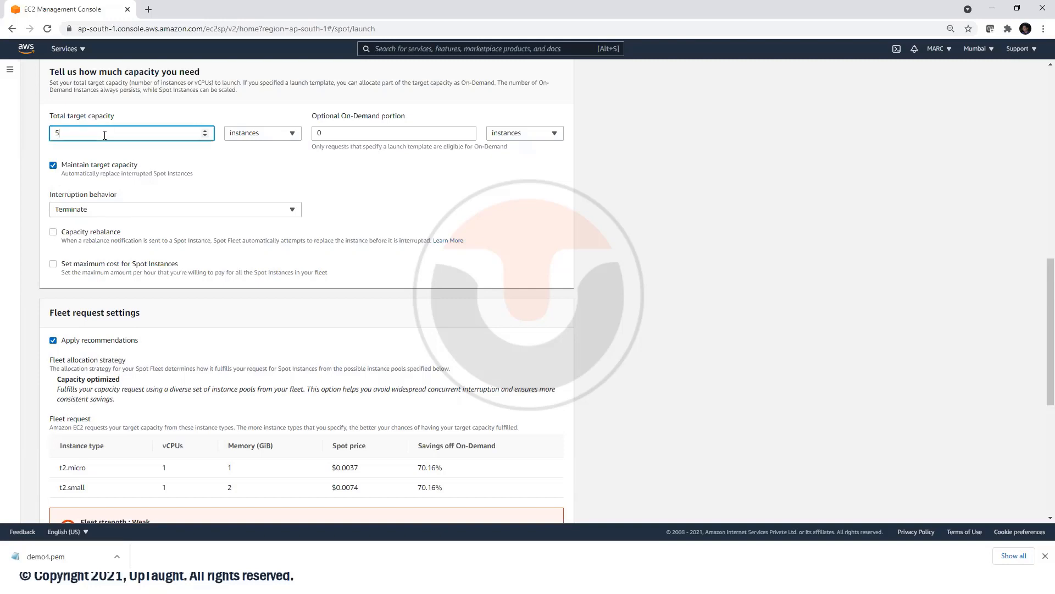
left_click(423, 166)
- Review the fleet request table, estimated price and capacity settings for the five-instance Spot request
scroll(533, 377, "up", 1)
scroll(530, 391, "down", 5)
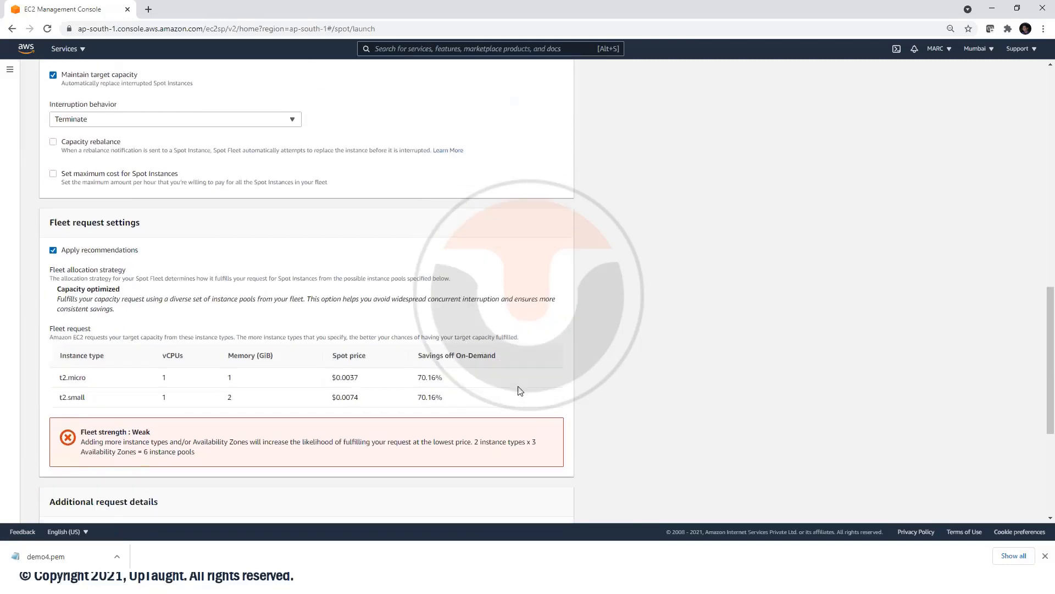
scroll(520, 391, "down", 2)
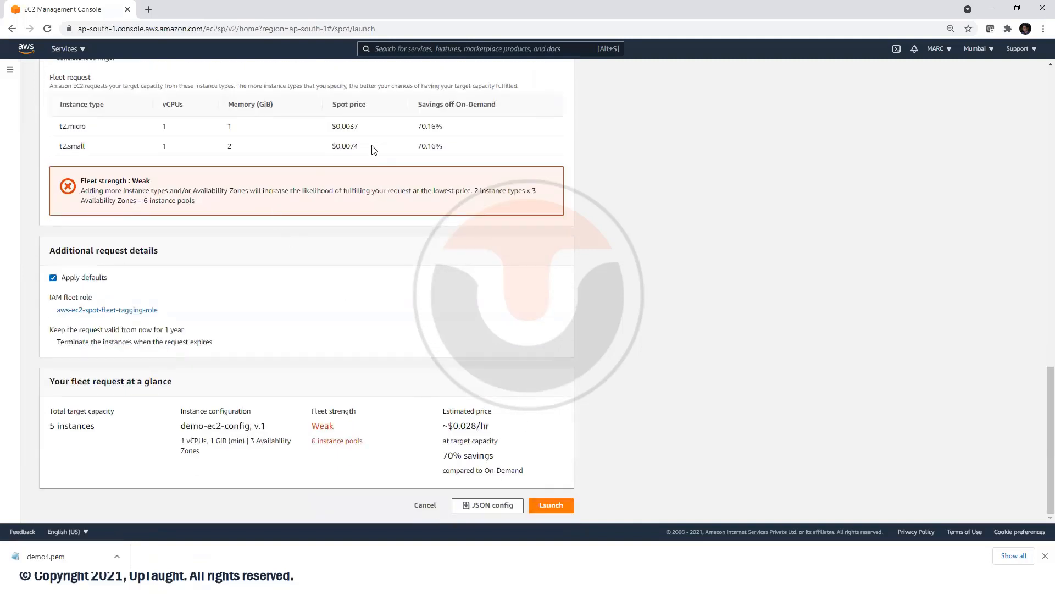
left_click_drag(373, 146, 332, 145)
left_click_drag(240, 135, 60, 113)
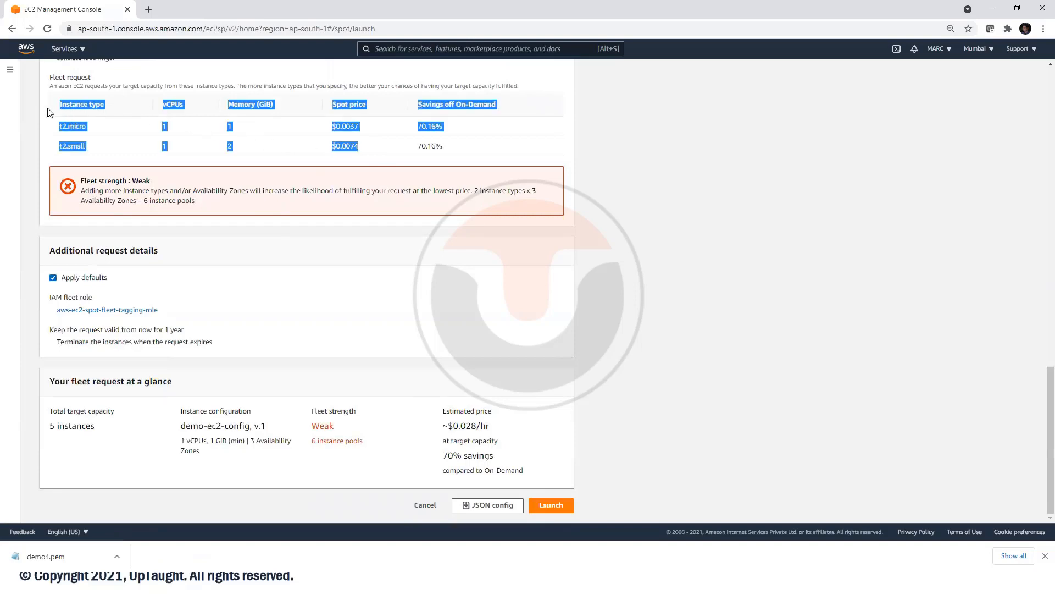
scroll(709, 296, "up", 3)
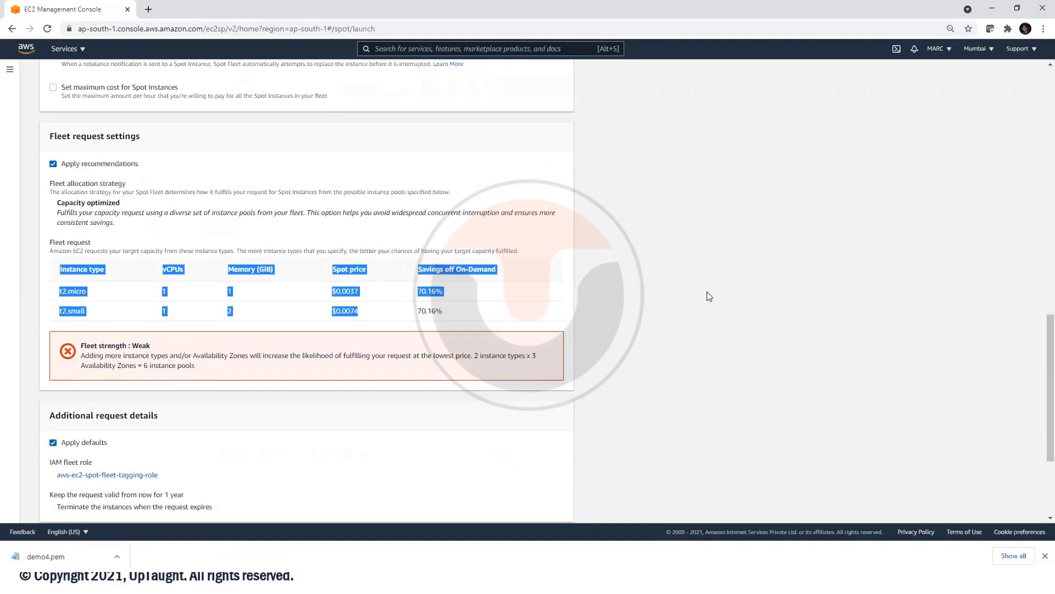
scroll(710, 297, "up", 3)
scroll(709, 297, "down", 2)
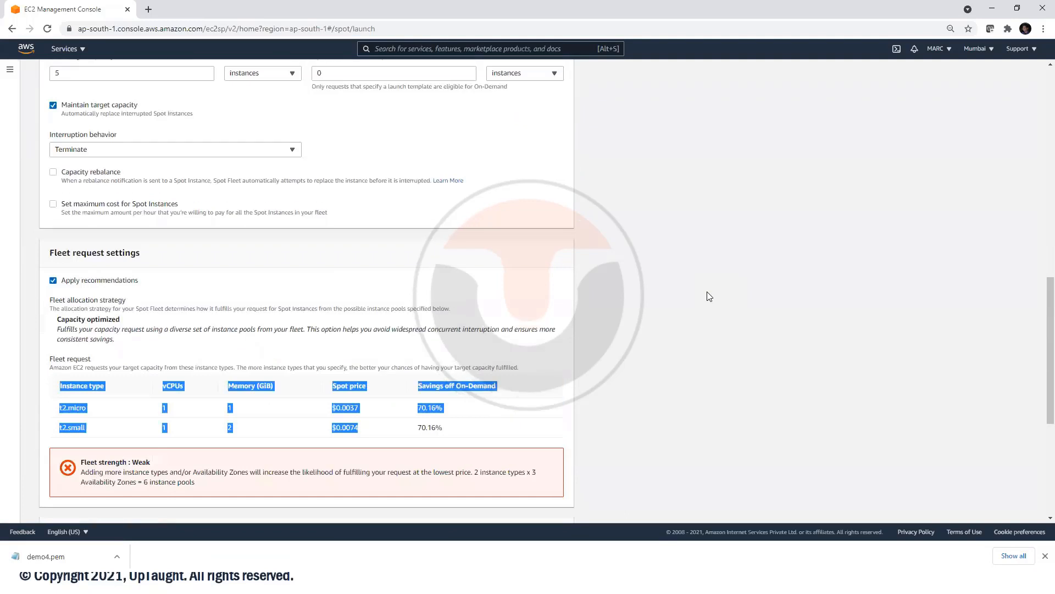
scroll(709, 297, "up", 2)
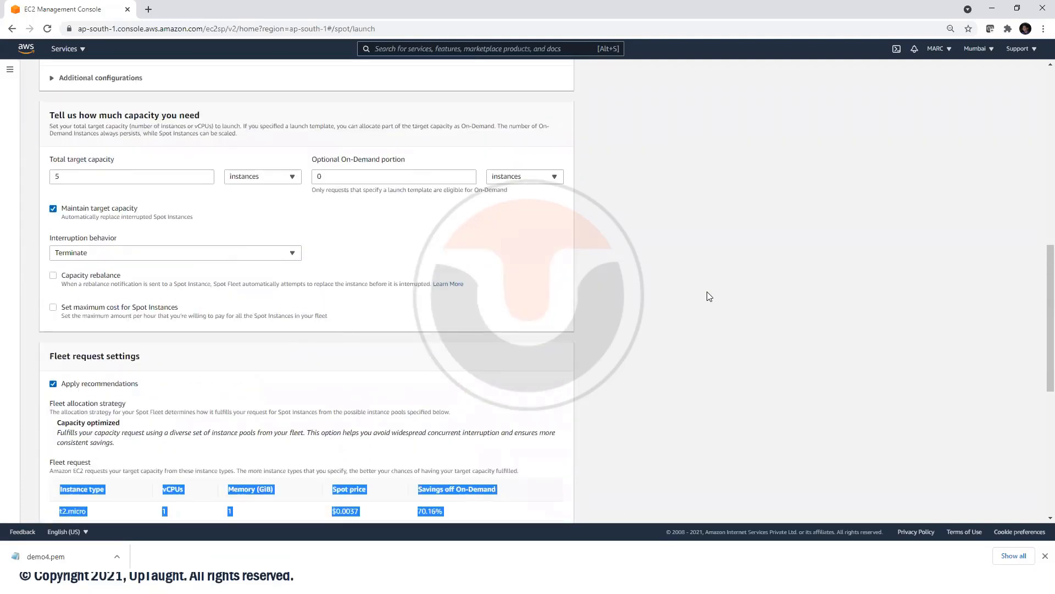
scroll(709, 297, "down", 1)
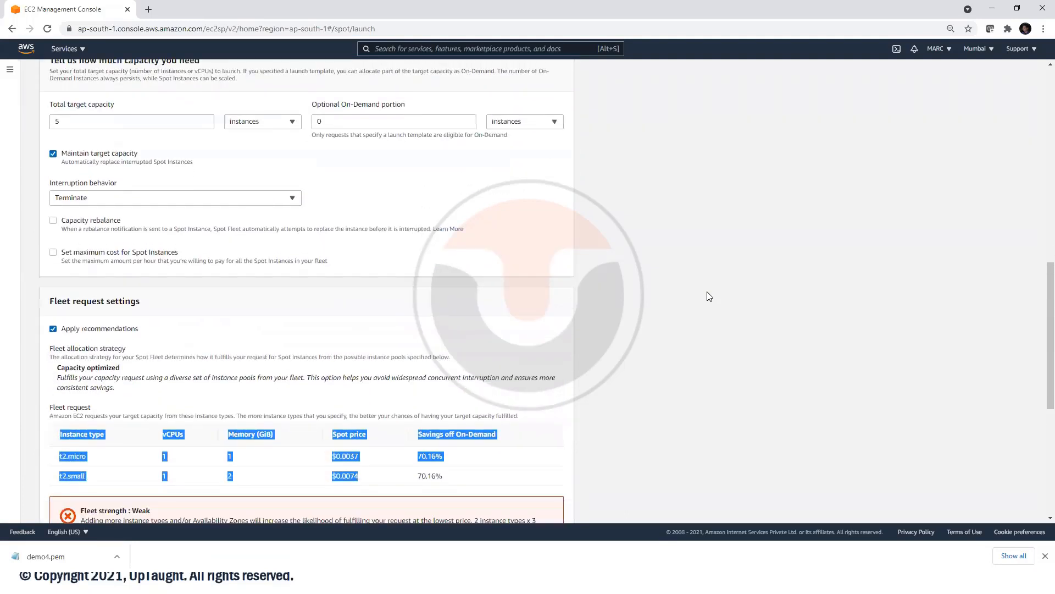
scroll(709, 297, "up", 5)
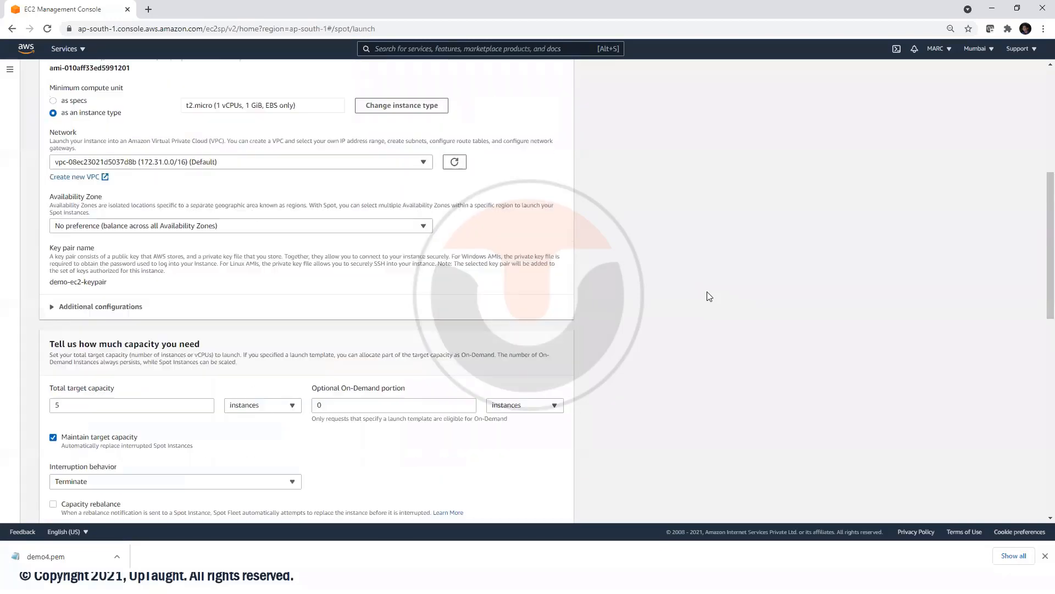
scroll(709, 297, "up", 6)
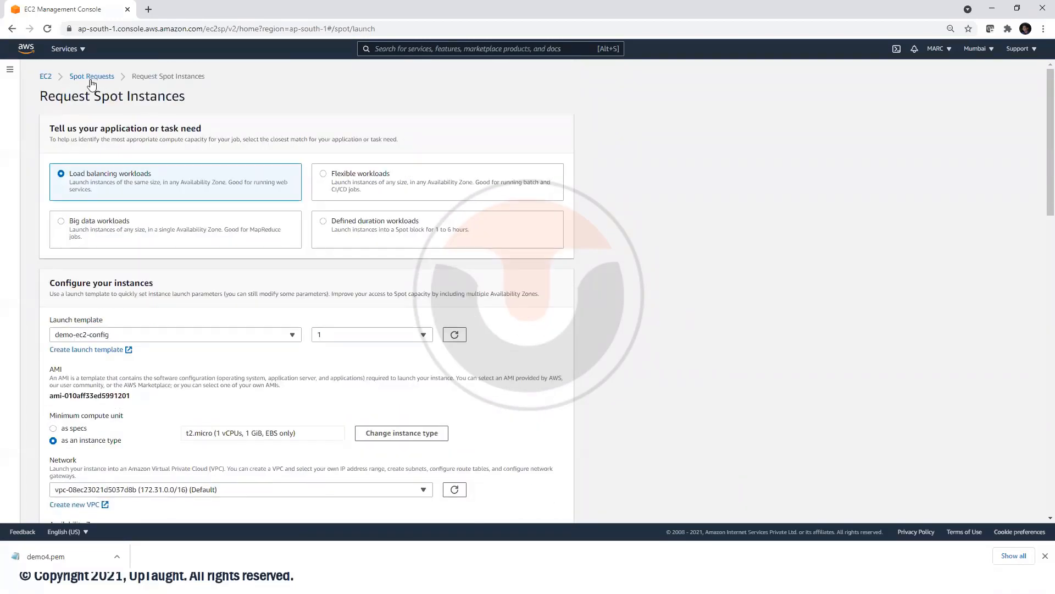
- Leave the Spot request without launching it and start launching a new instance from the Instances list
left_click(92, 77)
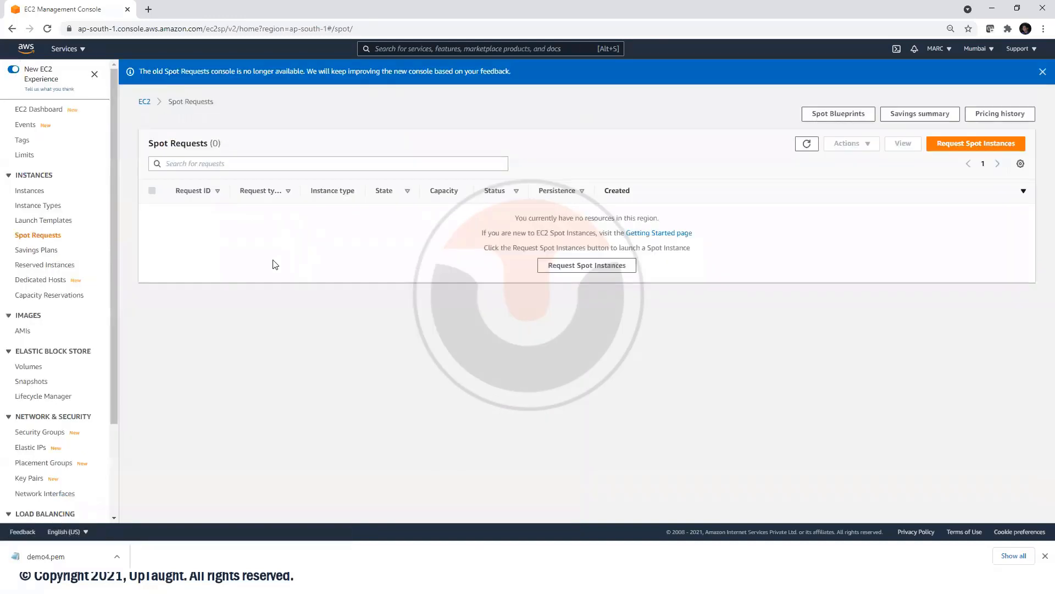
left_click(36, 191)
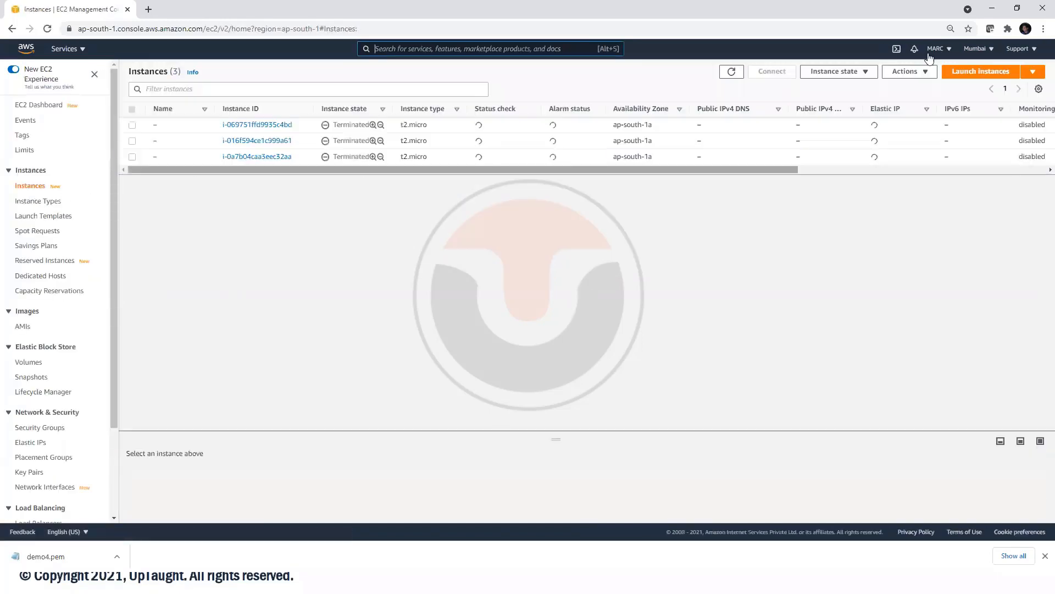
left_click(971, 74)
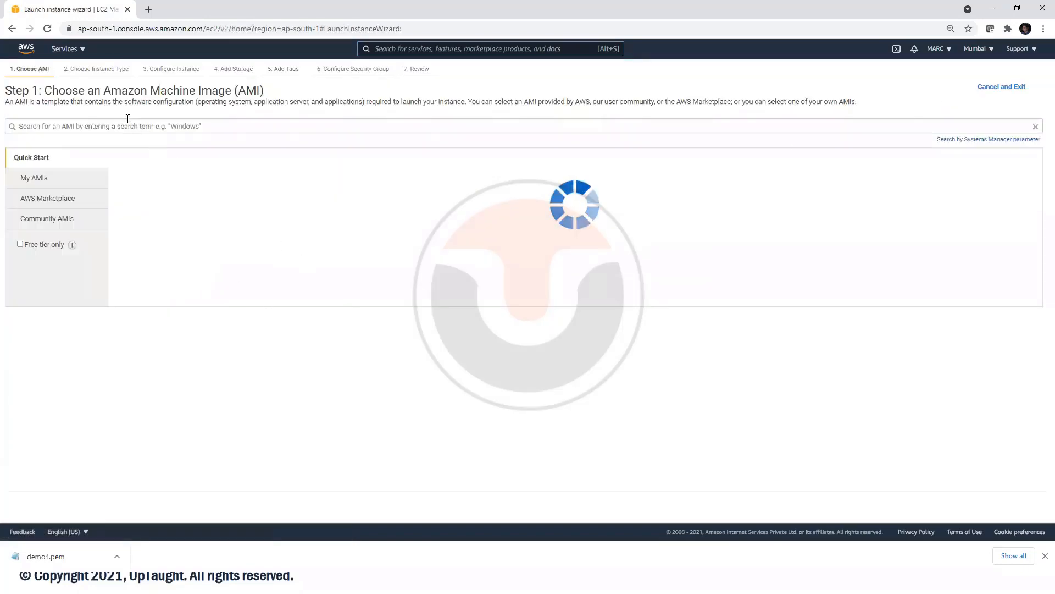
- Select the 64-bit (x86) Amazon Linux 2 AMI and proceed past the instance type to the Configure Instance Details stage
double_click(169, 69)
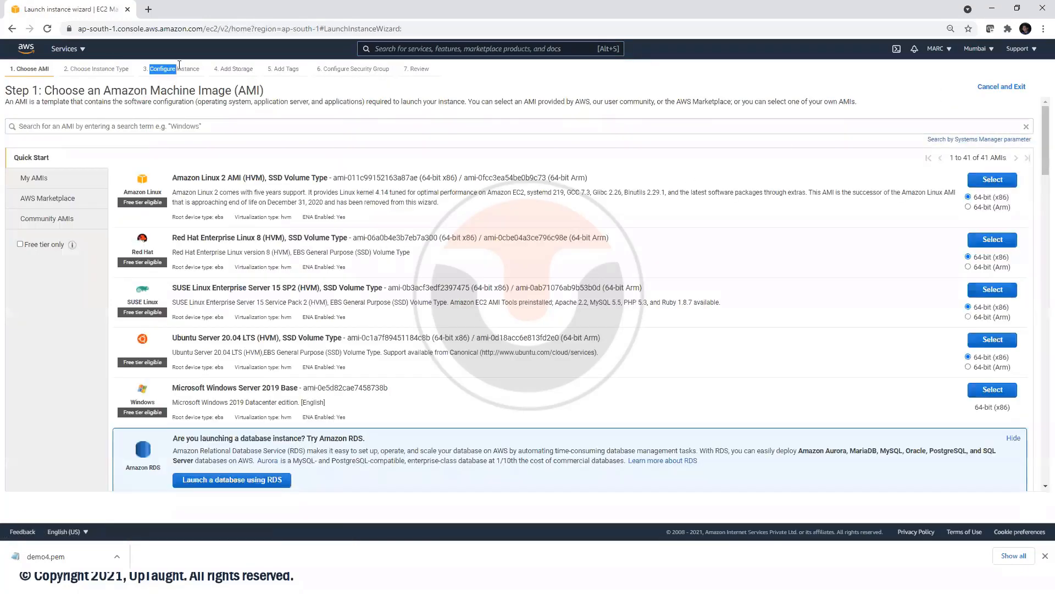
left_click_drag(199, 68, 143, 68)
left_click(980, 181)
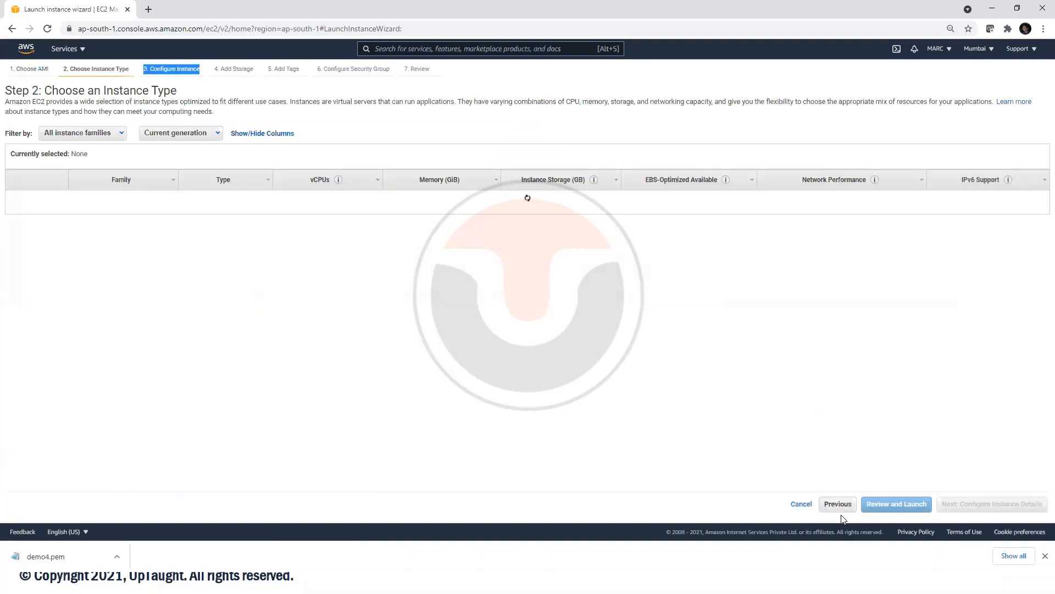
left_click(989, 505)
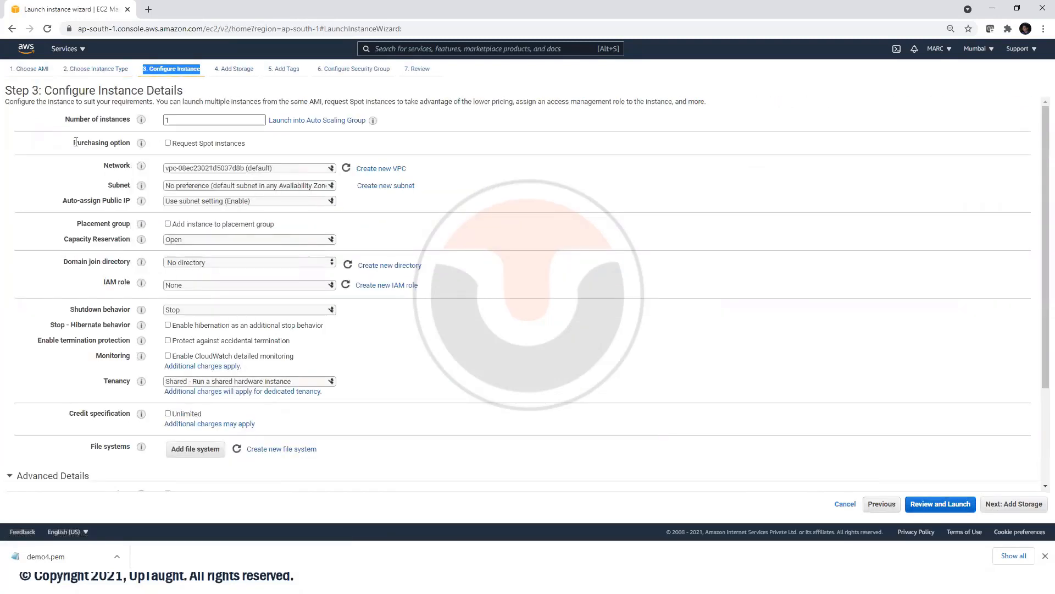
- Enable Request Spot instances as the purchasing option, check the current prices and set the maximum price to $0.004
left_click_drag(75, 142, 272, 147)
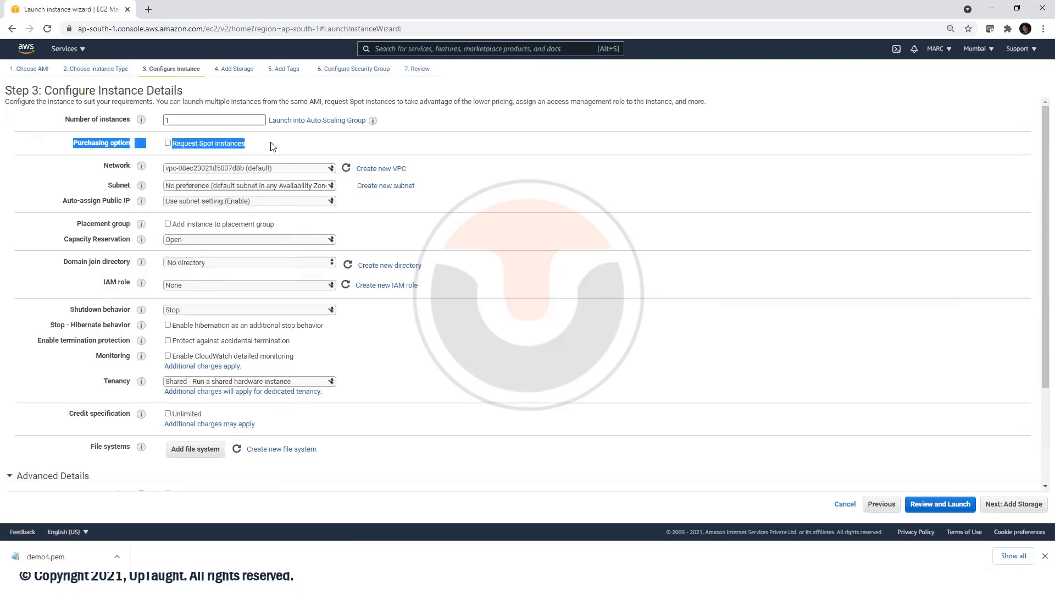
left_click(168, 144)
left_click(372, 196)
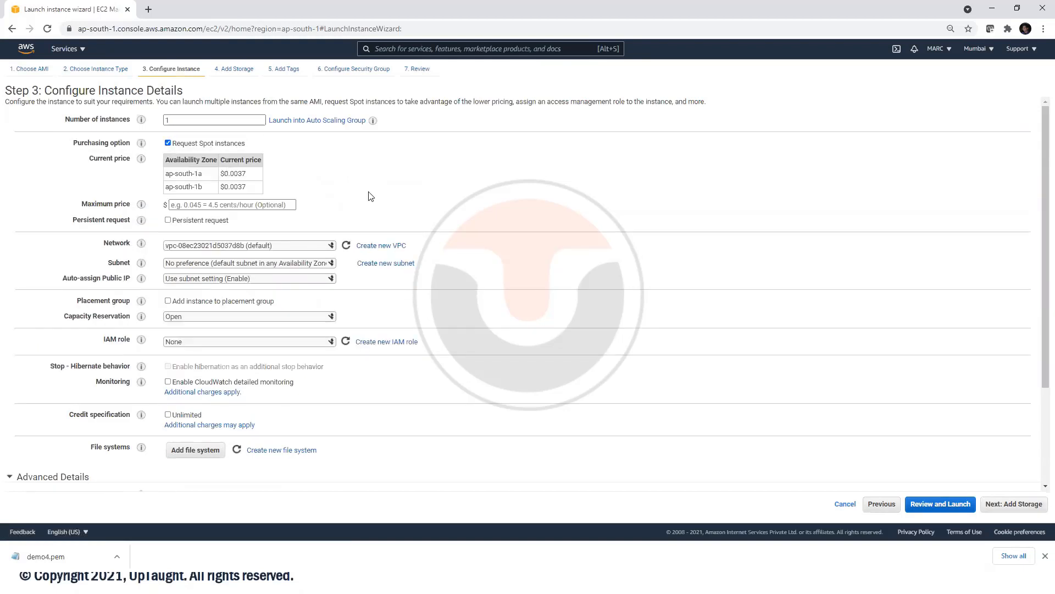
left_click_drag(228, 174, 286, 179)
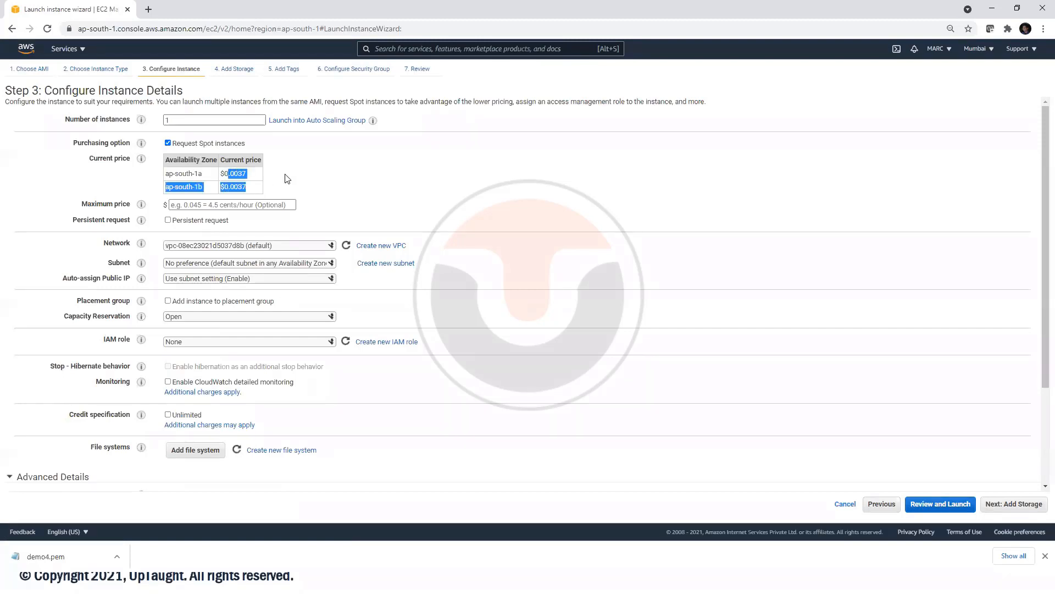
left_click(180, 204)
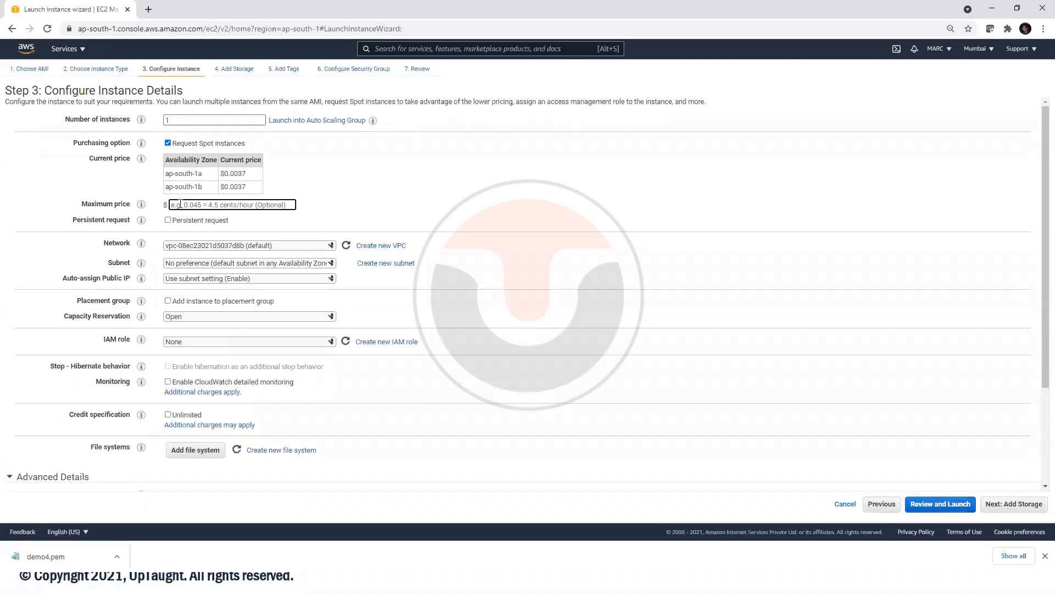
type("0.004")
left_click_drag(257, 190, 160, 164)
left_click(469, 160)
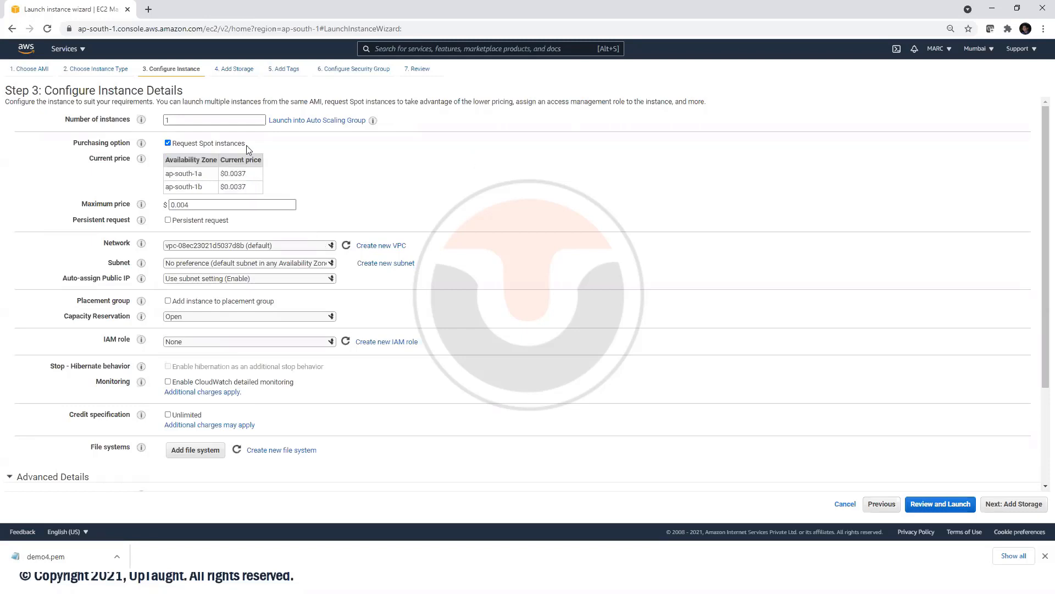
left_click_drag(201, 120, 137, 112)
left_click(74, 49)
left_click(62, 120)
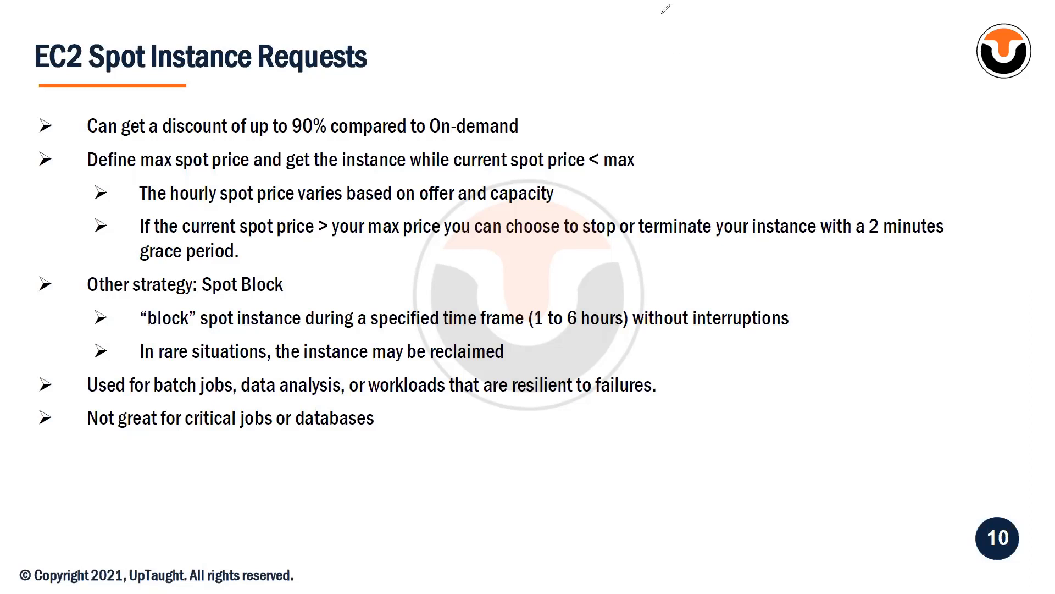
left_click_drag(547, 116, 576, 87)
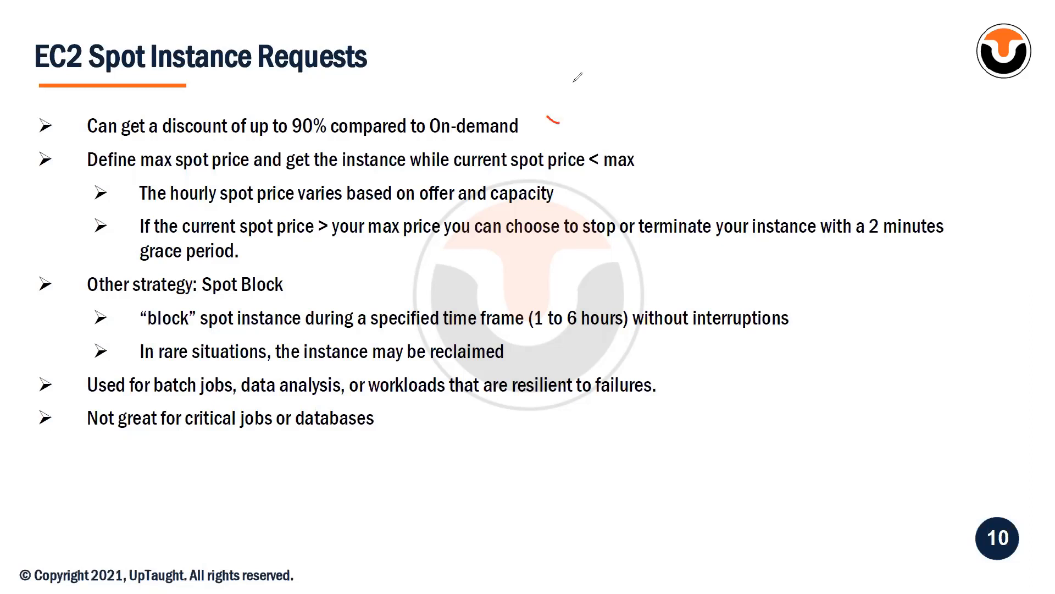